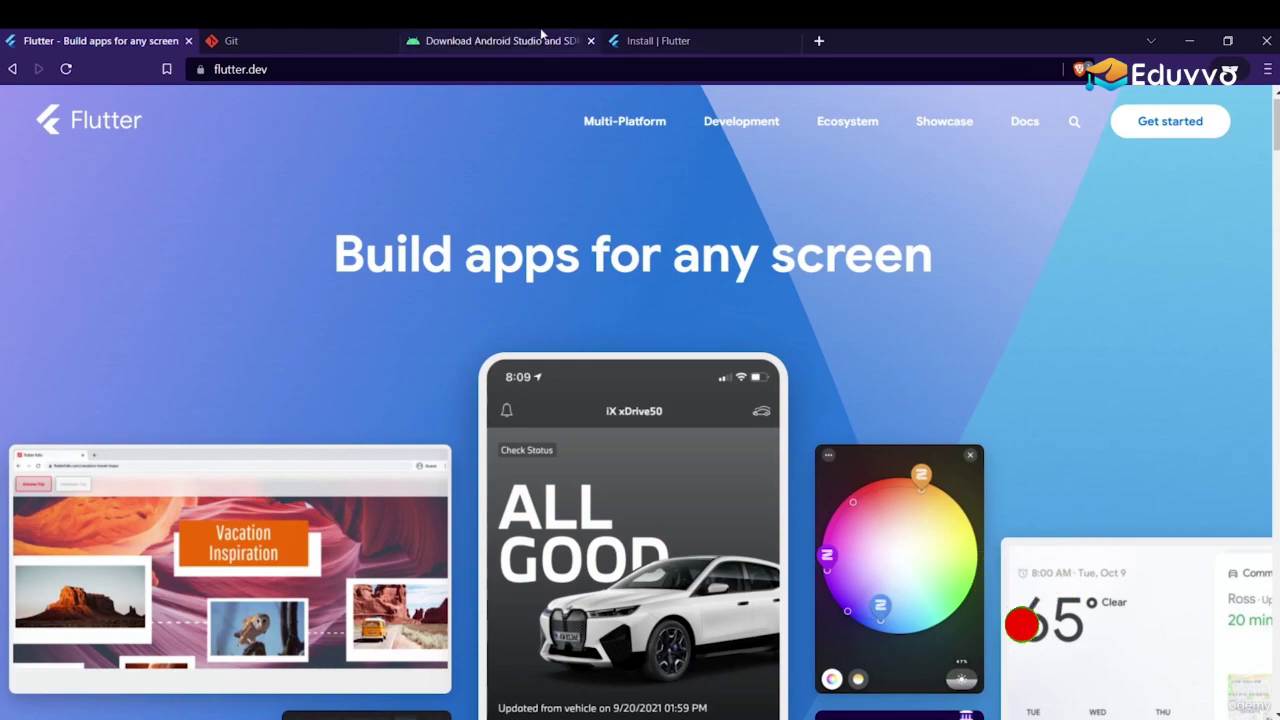
Step: Switch to the git-scm.com tab to show the Git homepage
{"action": "left_click", "coordinate": [332, 32]}
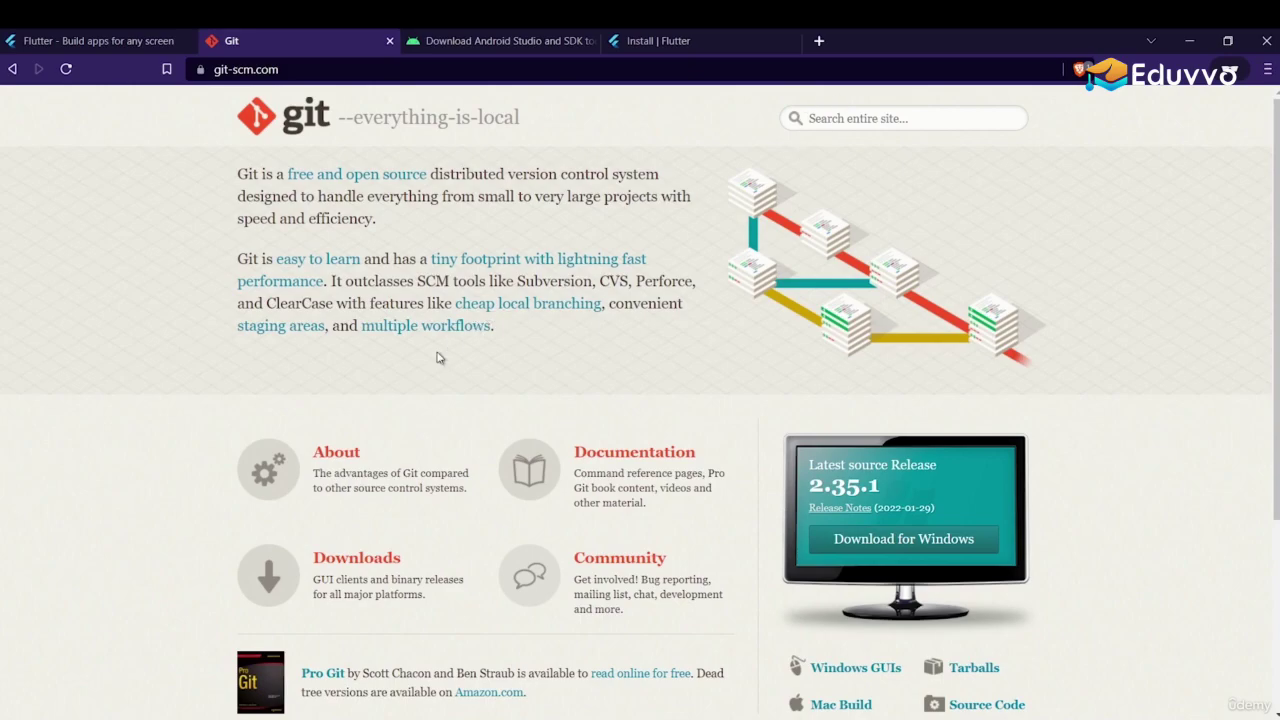
Step: Download and save the 64-bit Git for Windows Setup installer from git-scm.com
{"action": "left_click", "coordinate": [372, 568]}
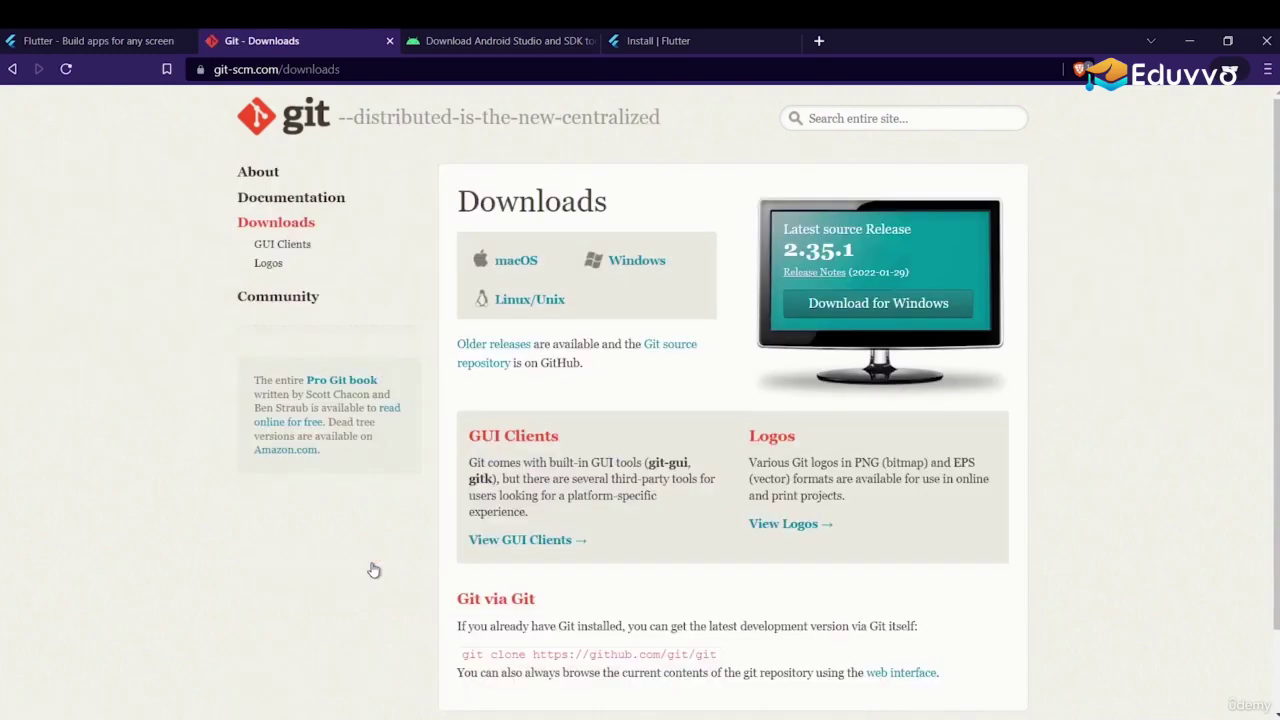
{"action": "left_click", "coordinate": [650, 263]}
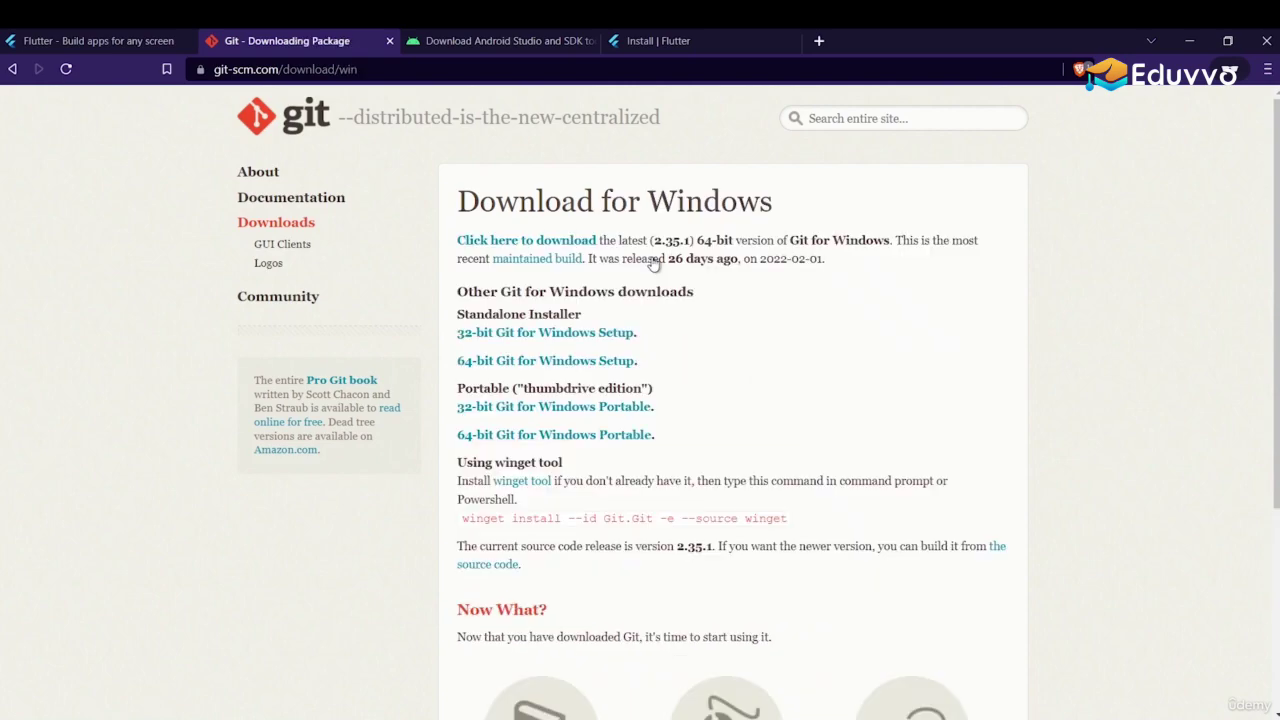
{"action": "left_click", "coordinate": [593, 362]}
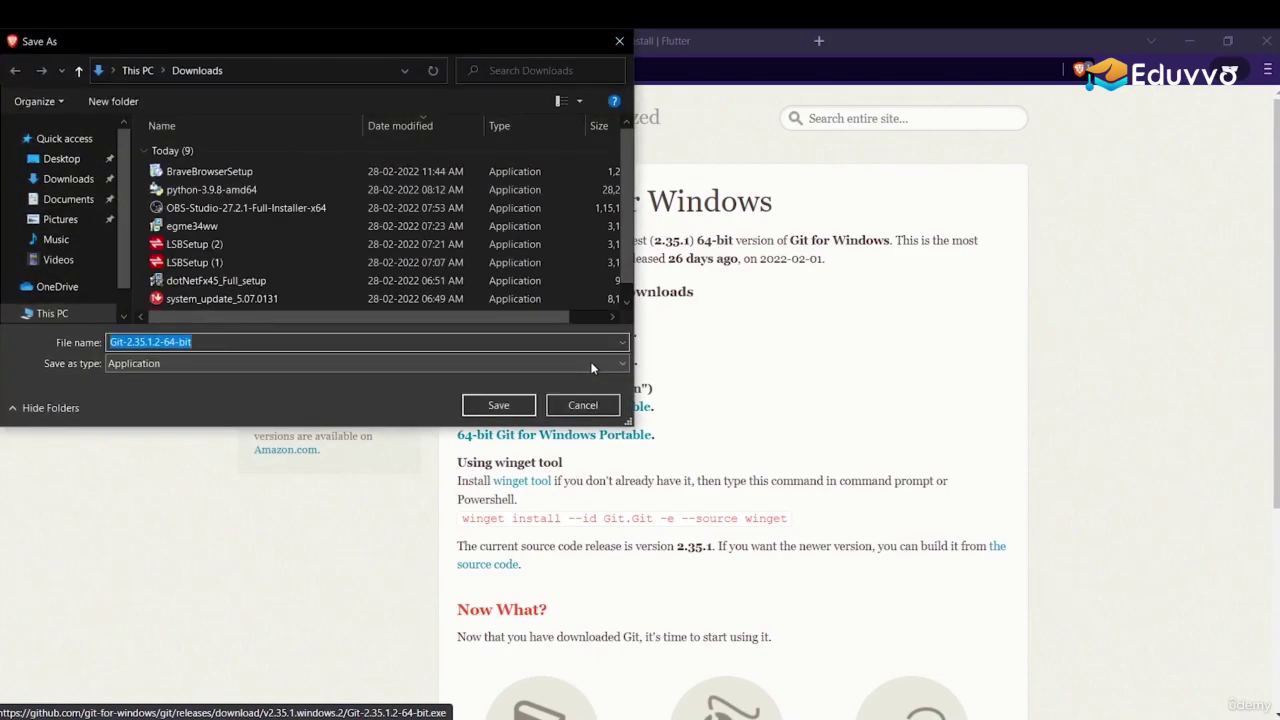
{"action": "left_click", "coordinate": [519, 410]}
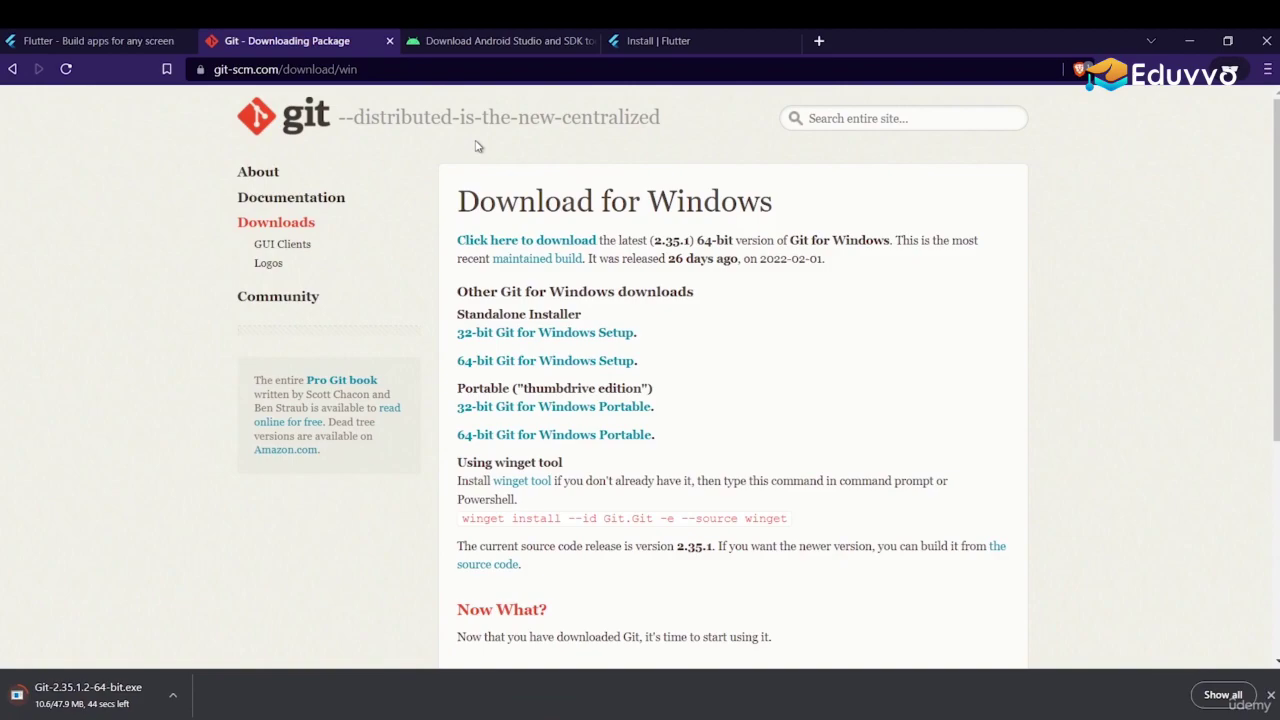
{"action": "left_click", "coordinate": [483, 42]}
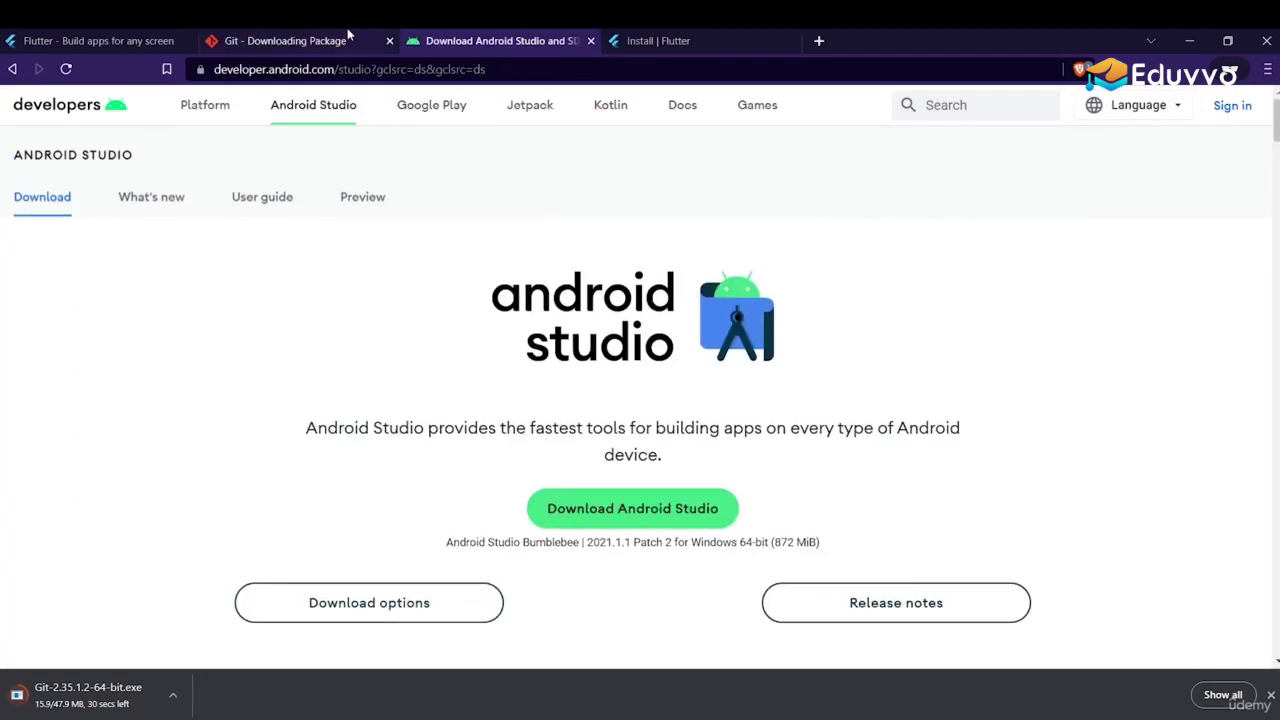
Step: Accept the terms and save the Android Studio Bumblebee 2021.1.1 Patch 2 Windows installer
{"action": "left_click", "coordinate": [330, 38]}
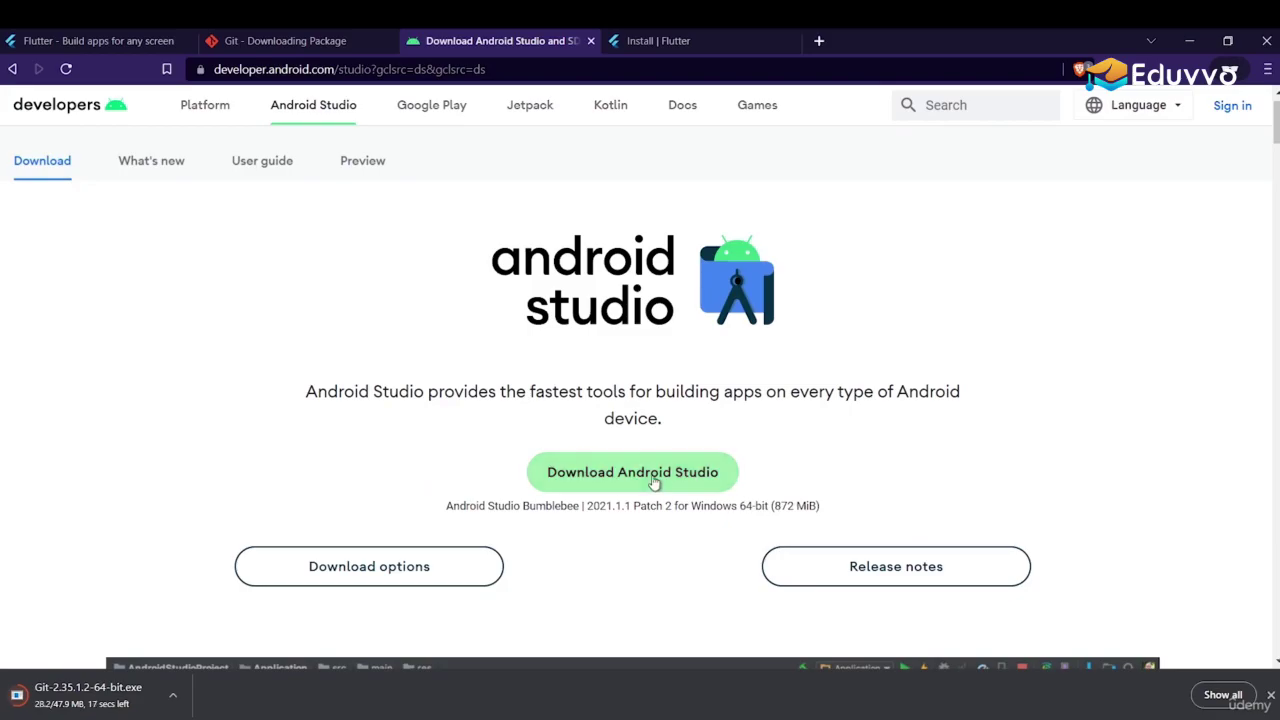
{"action": "left_click", "coordinate": [655, 484]}
{"action": "scroll", "coordinate": [651, 481], "scroll_direction": "down", "scroll_amount": 20}
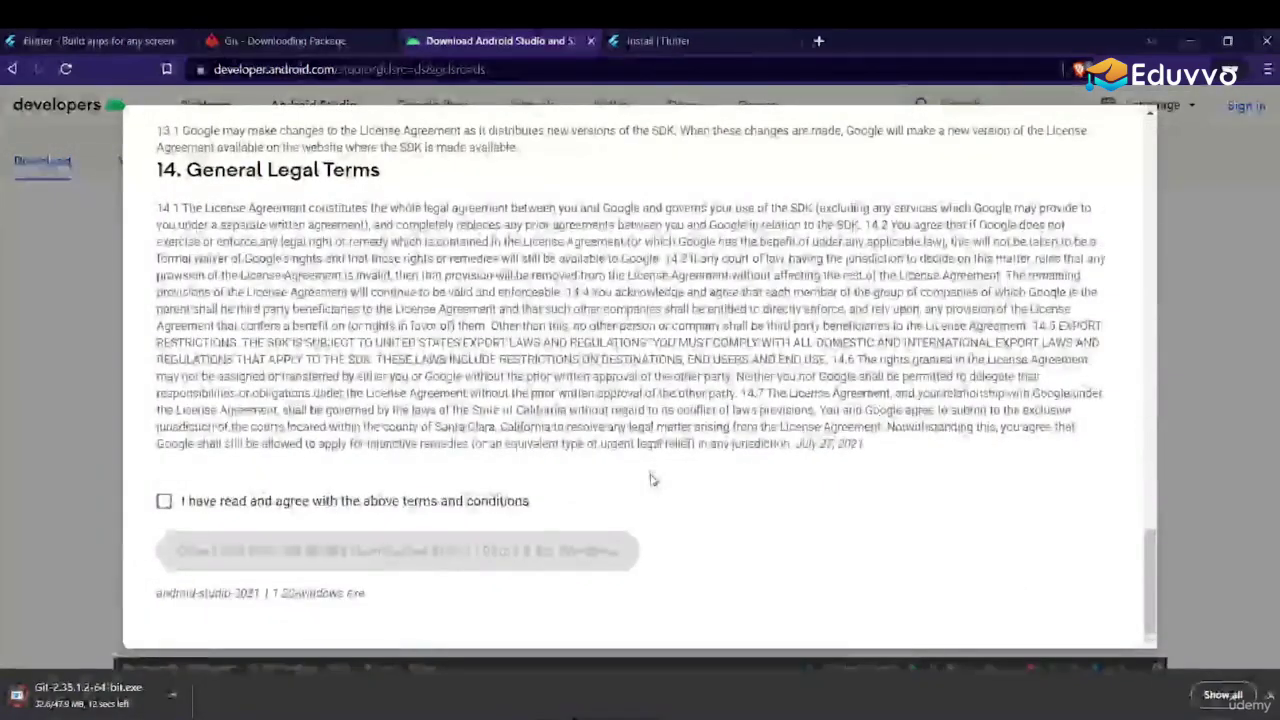
{"action": "left_click", "coordinate": [438, 503]}
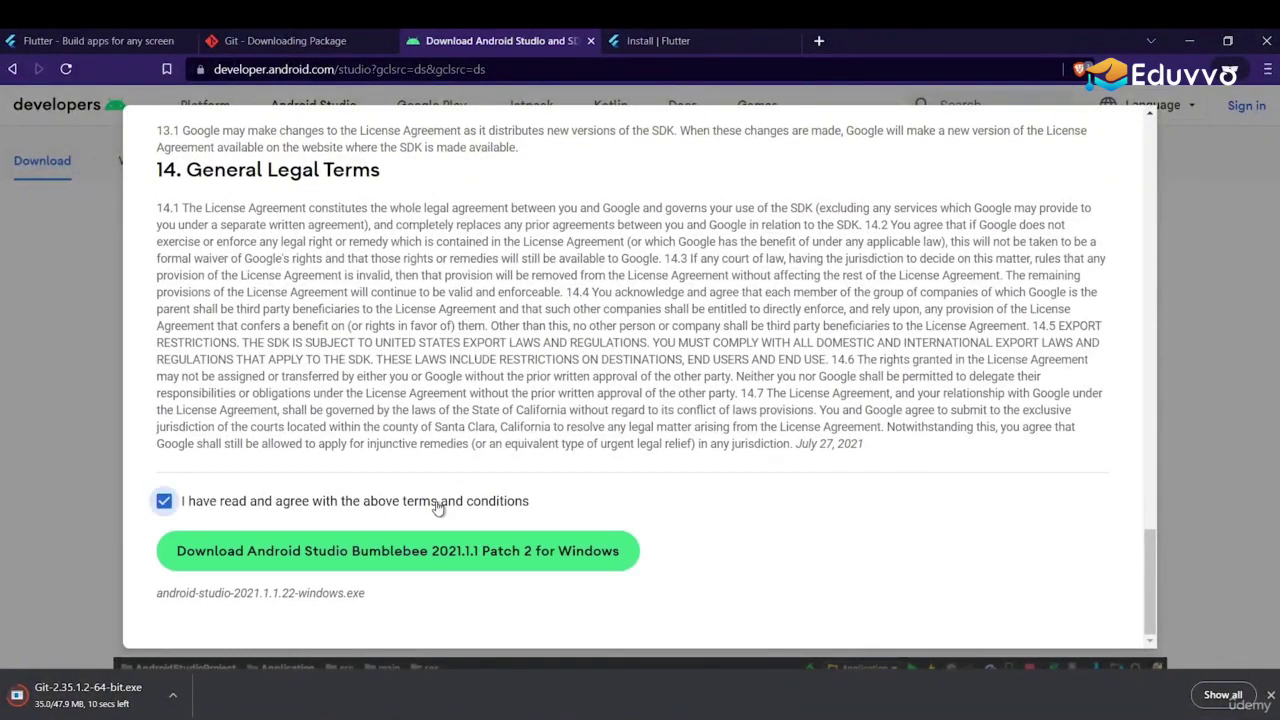
{"action": "left_click", "coordinate": [441, 552]}
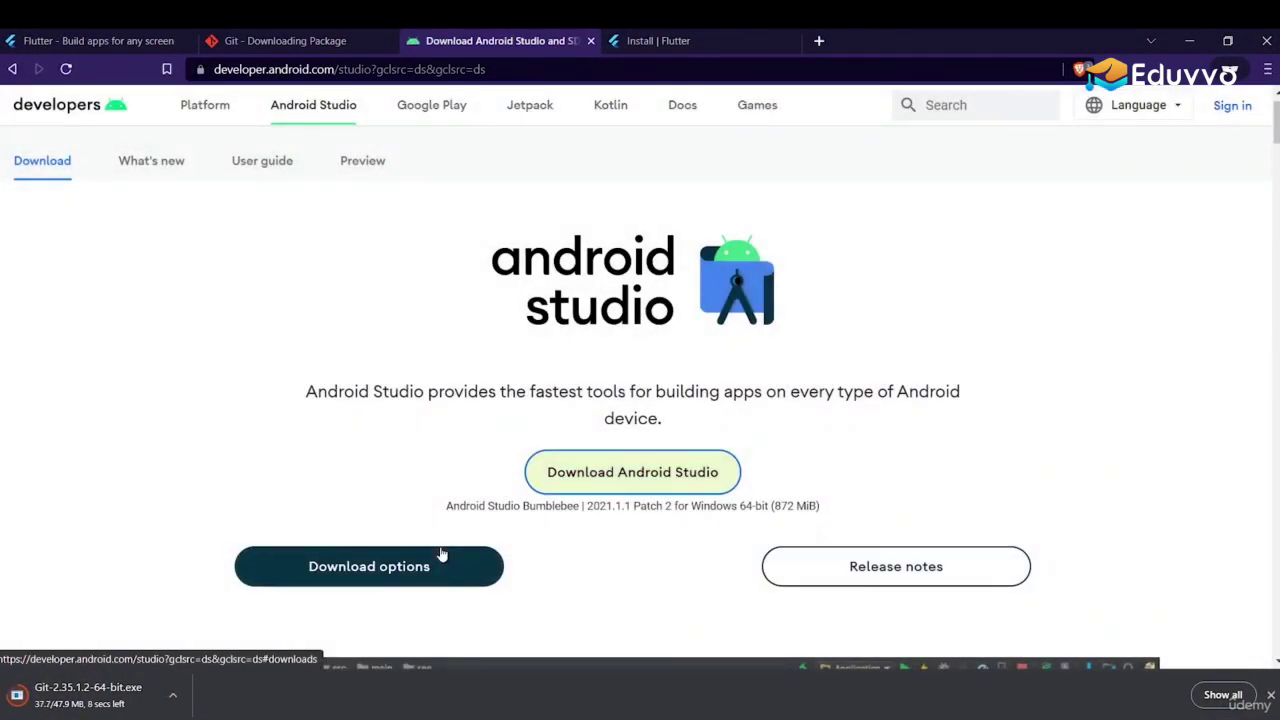
{"action": "left_click", "coordinate": [500, 404]}
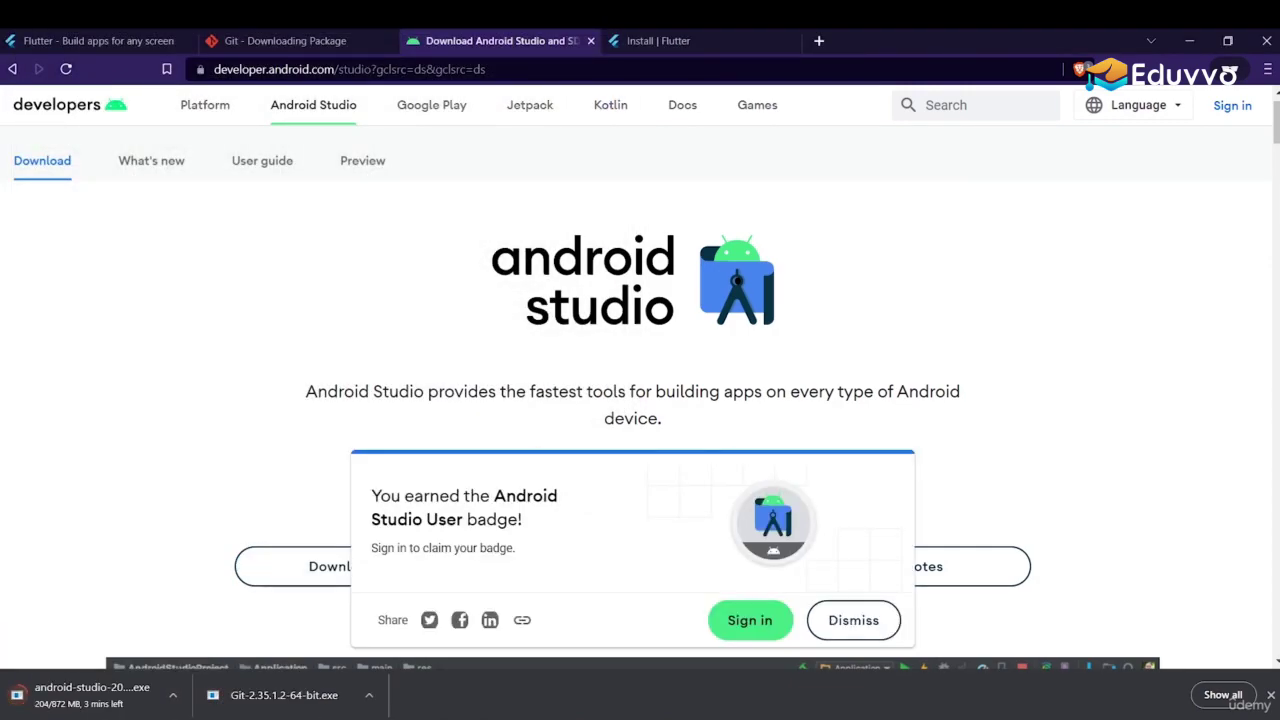
Step: Install Git 2.35.1.2 with every default option and finish without viewing release notes
{"action": "left_click", "coordinate": [290, 695]}
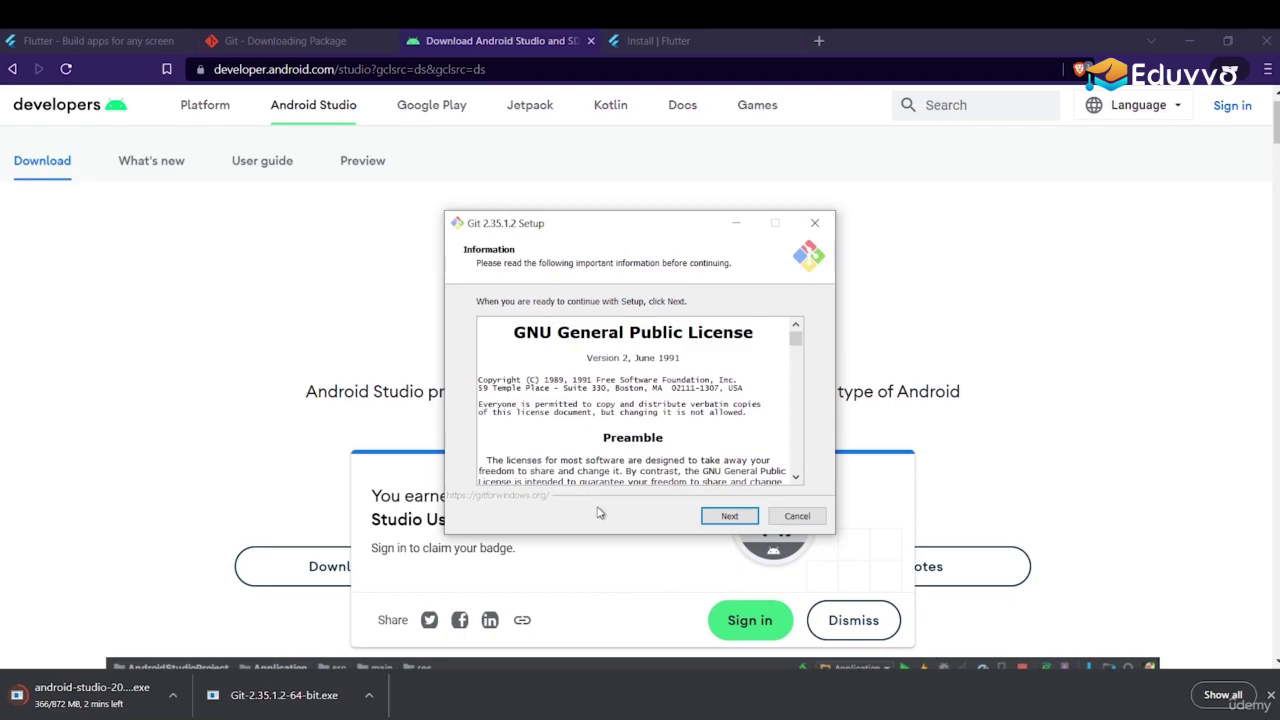
{"action": "left_click", "coordinate": [730, 516]}
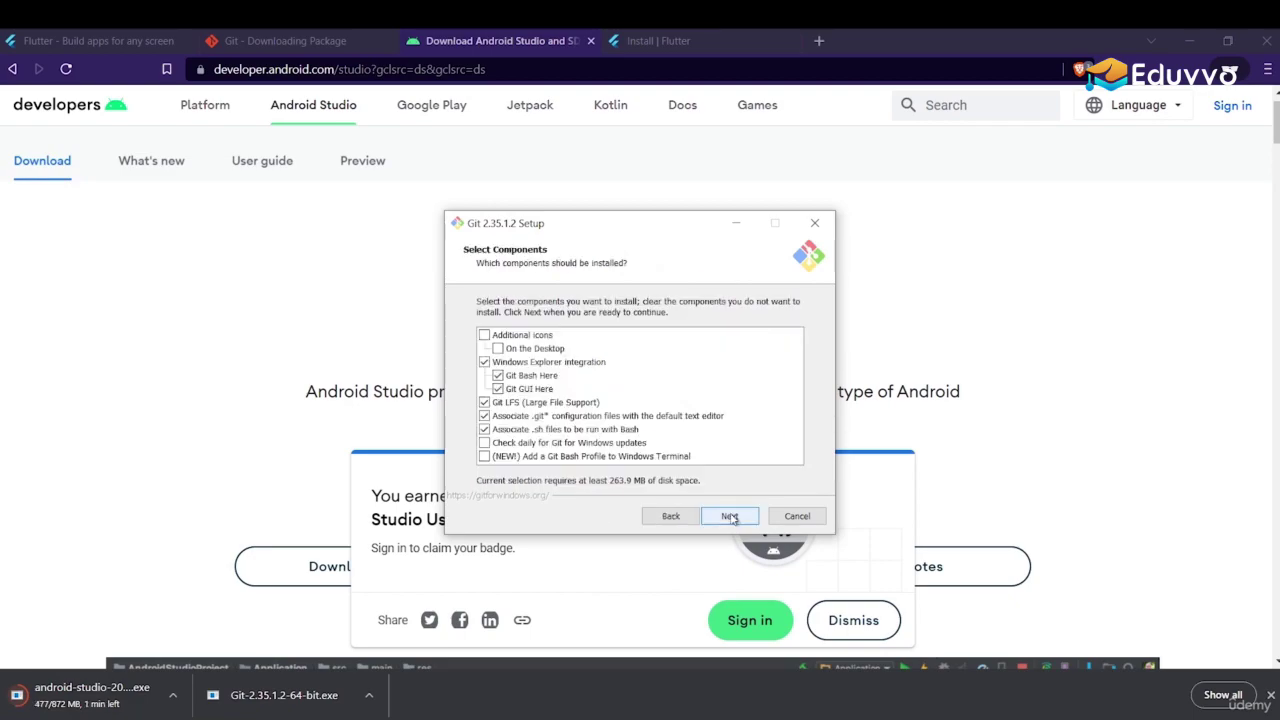
{"action": "left_click", "coordinate": [730, 516]}
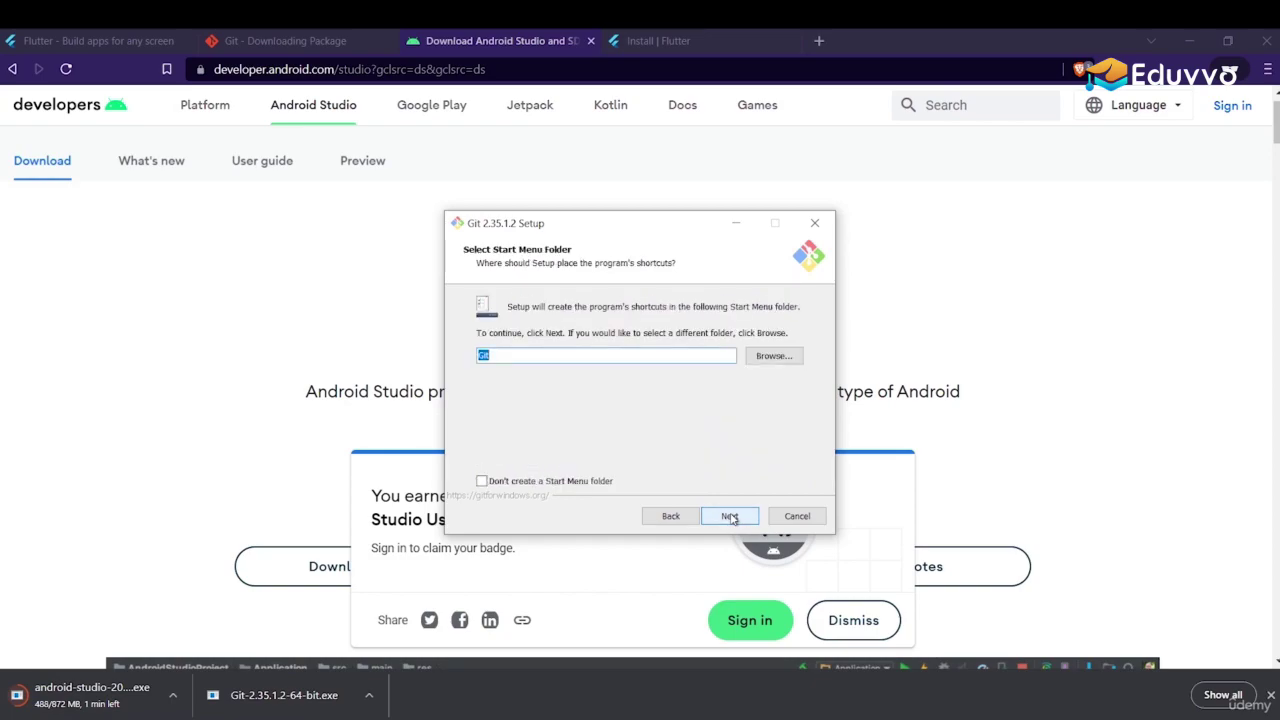
{"action": "left_click", "coordinate": [730, 516]}
{"action": "left_click", "coordinate": [730, 516]}
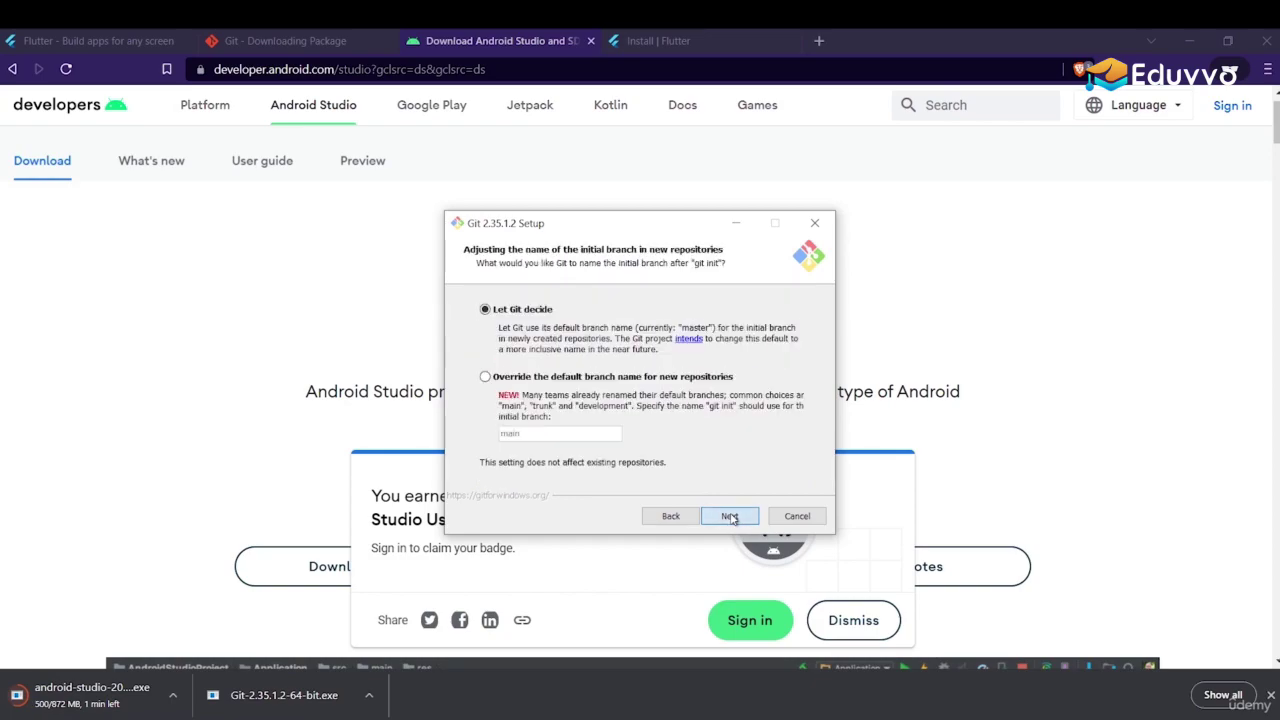
{"action": "left_click", "coordinate": [730, 516]}
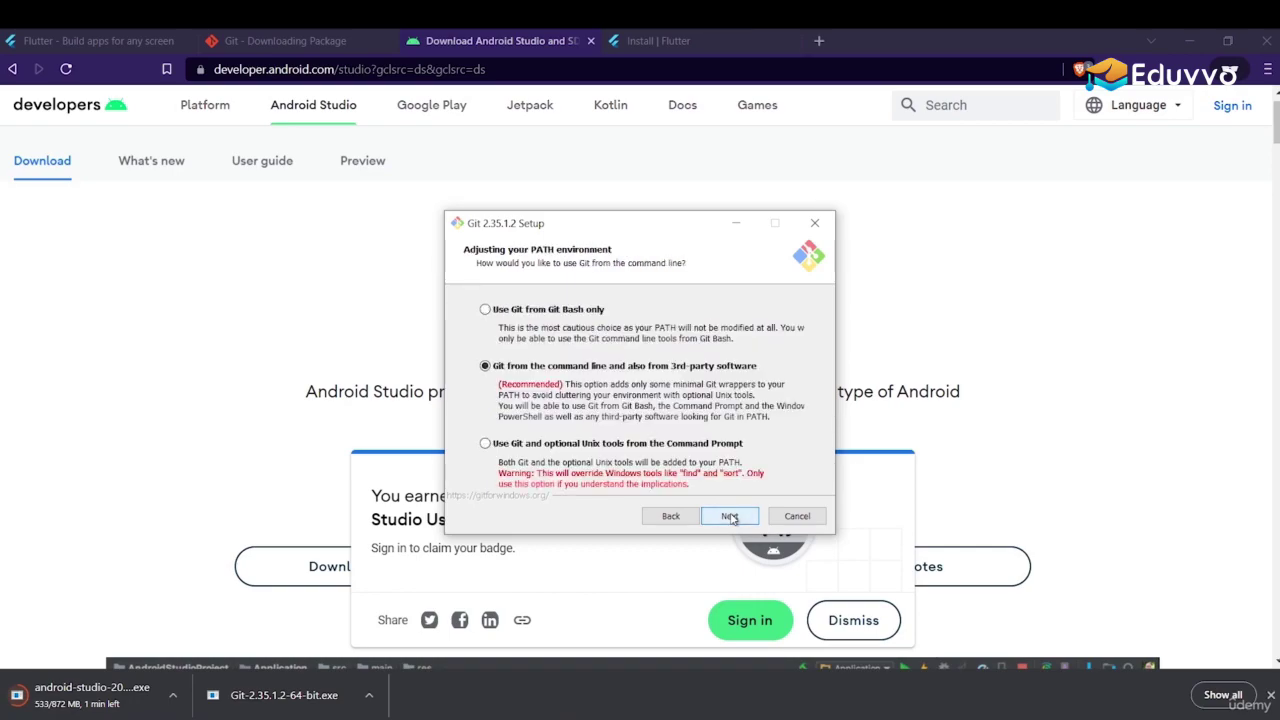
{"action": "left_click", "coordinate": [730, 516]}
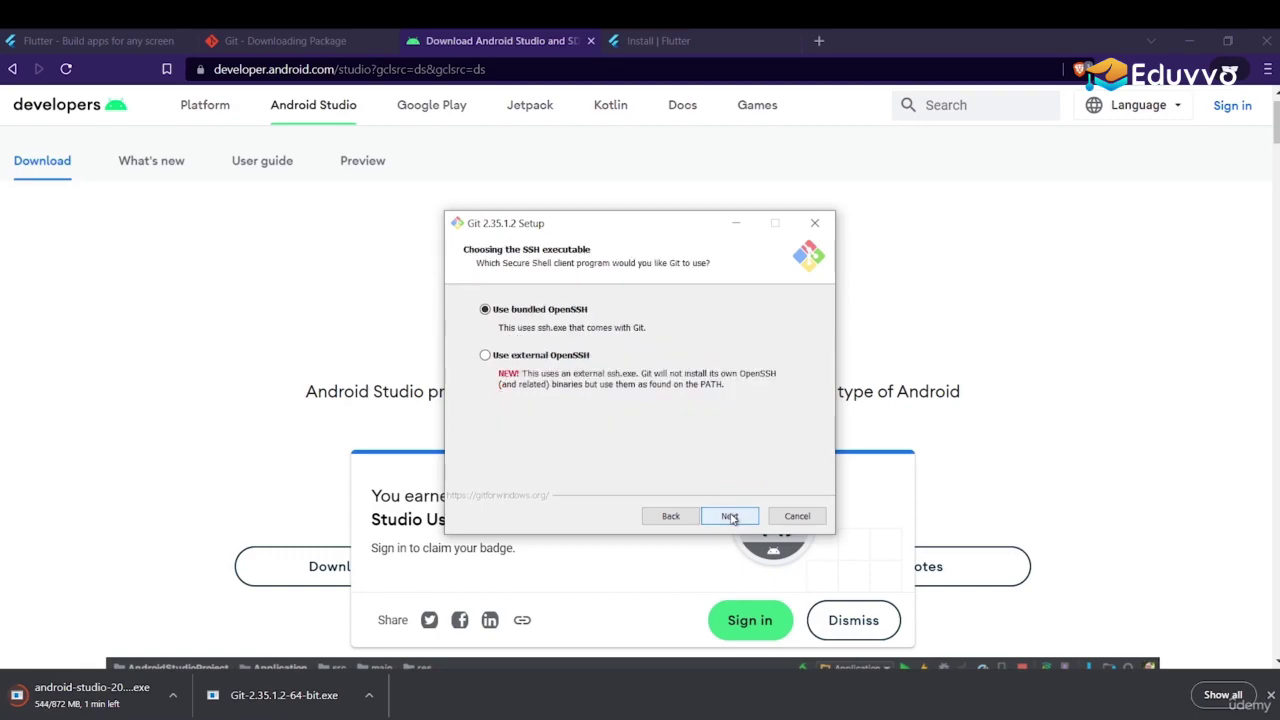
{"action": "left_click", "coordinate": [730, 516]}
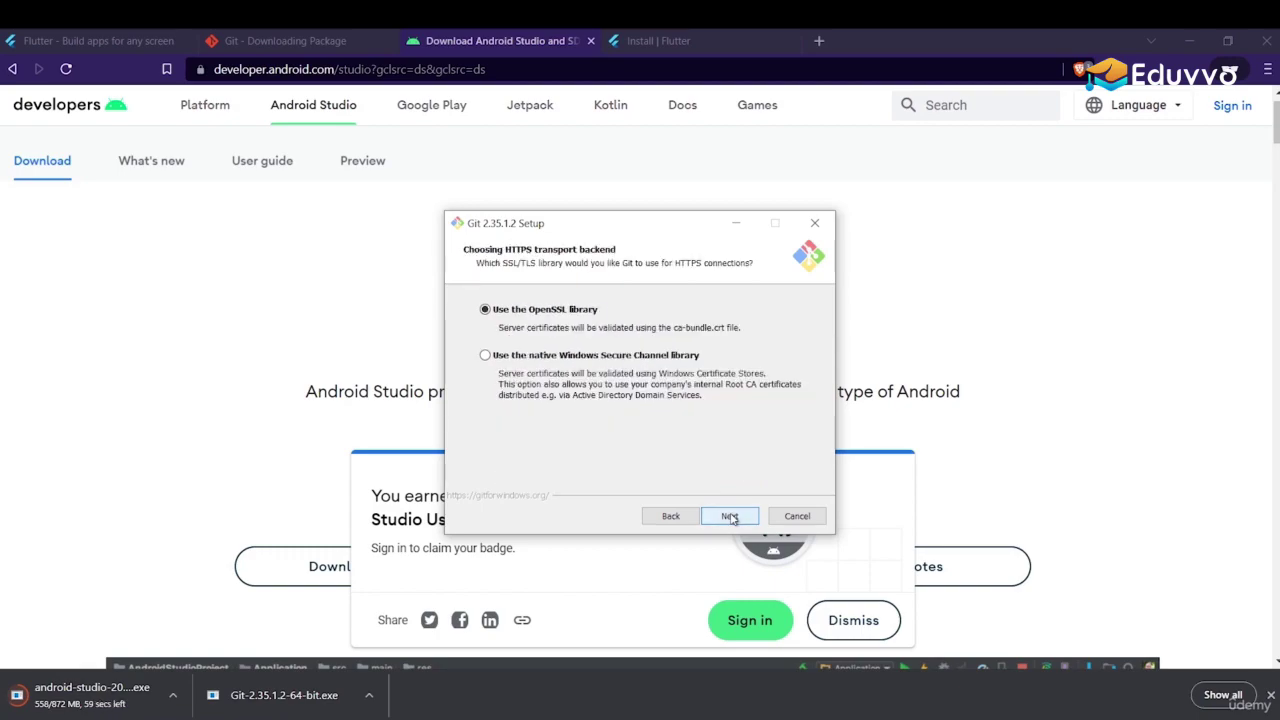
{"action": "left_click", "coordinate": [730, 516]}
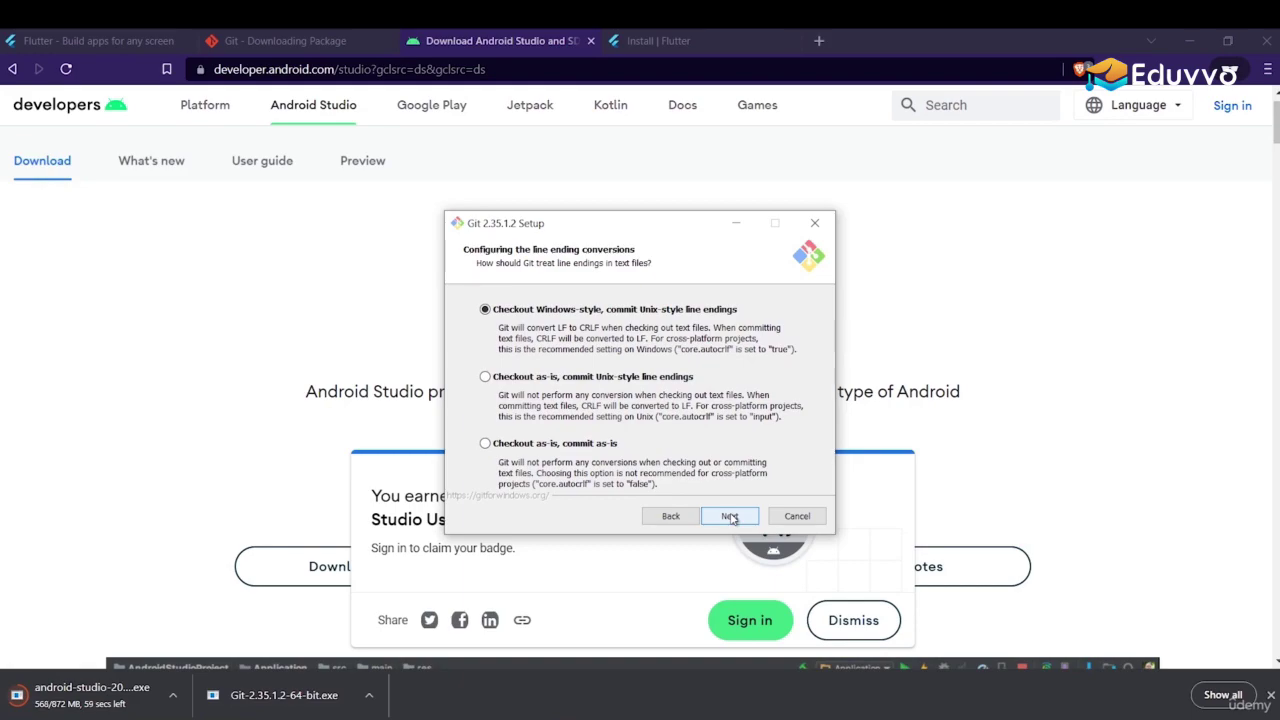
{"action": "left_click", "coordinate": [730, 516]}
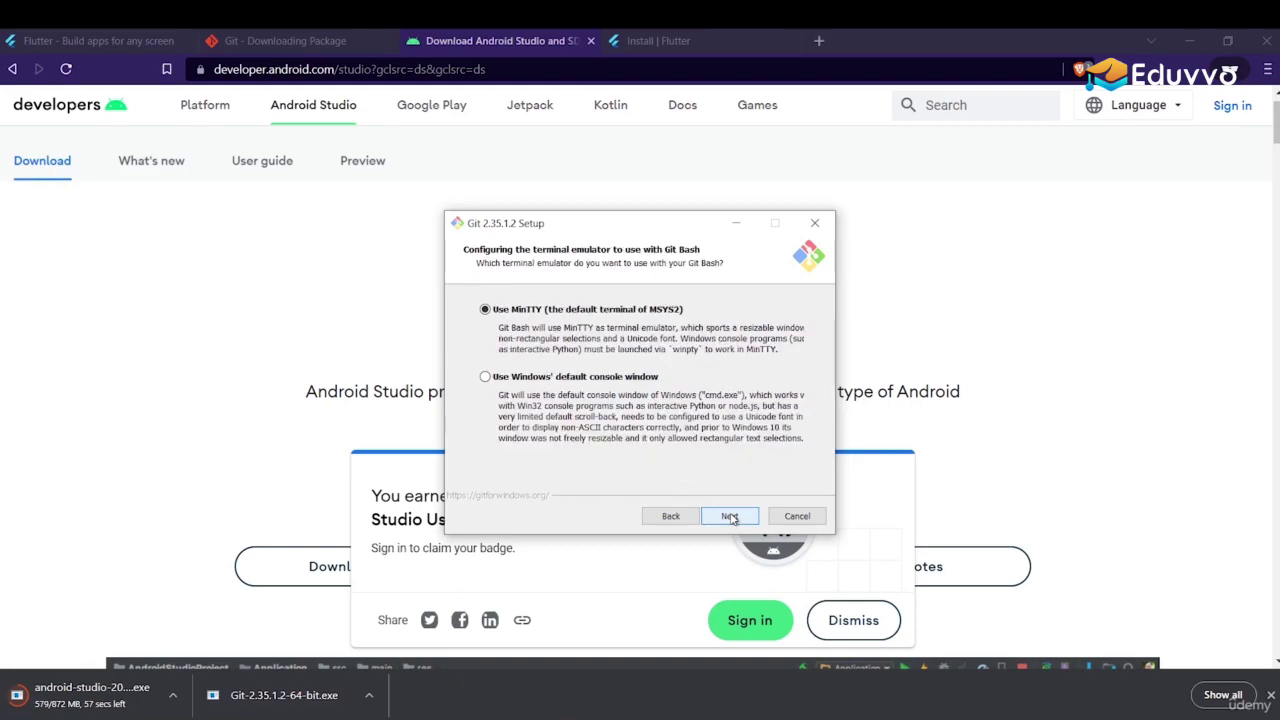
{"action": "left_click", "coordinate": [730, 516]}
{"action": "left_click", "coordinate": [730, 516]}
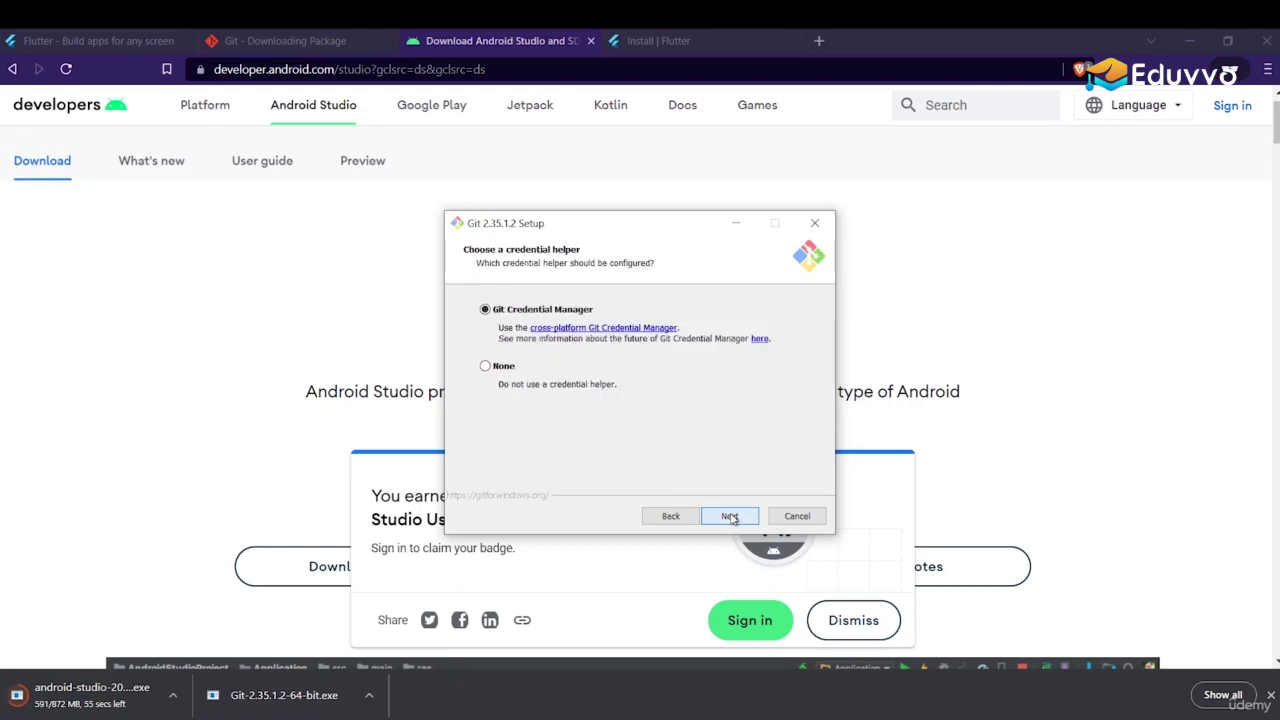
{"action": "left_click", "coordinate": [730, 516]}
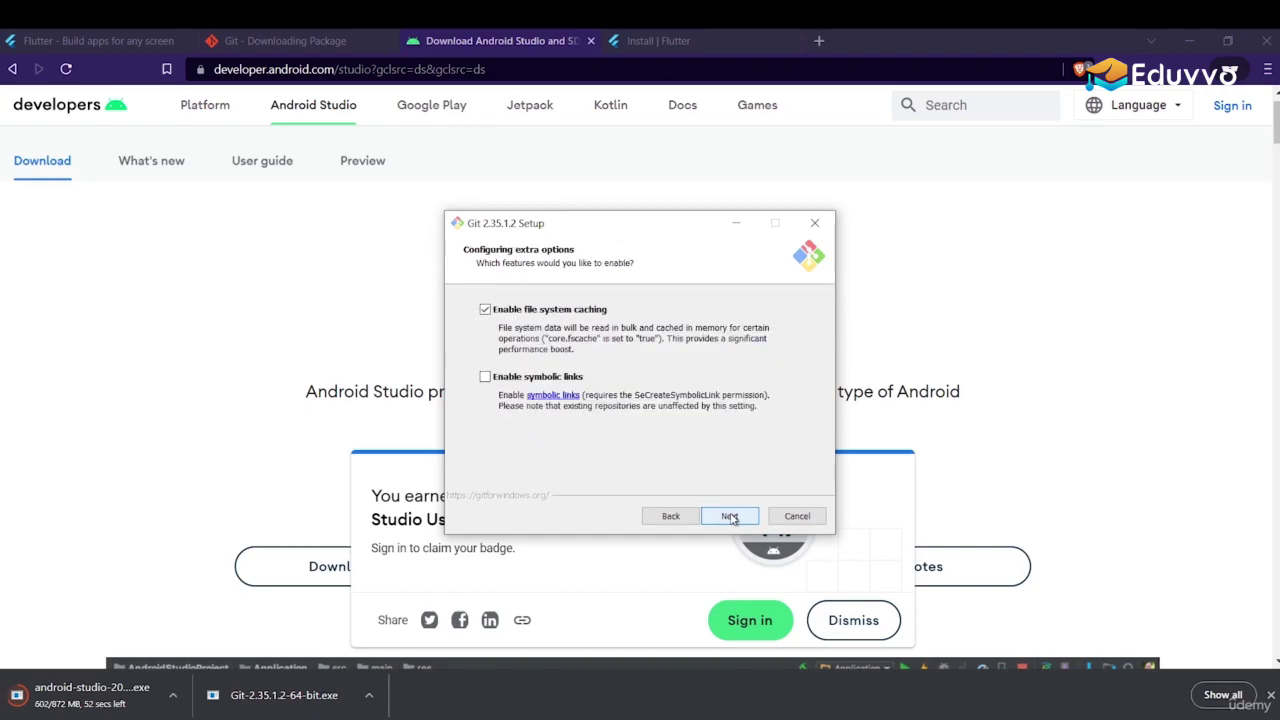
{"action": "left_click", "coordinate": [730, 516]}
{"action": "left_click", "coordinate": [730, 516]}
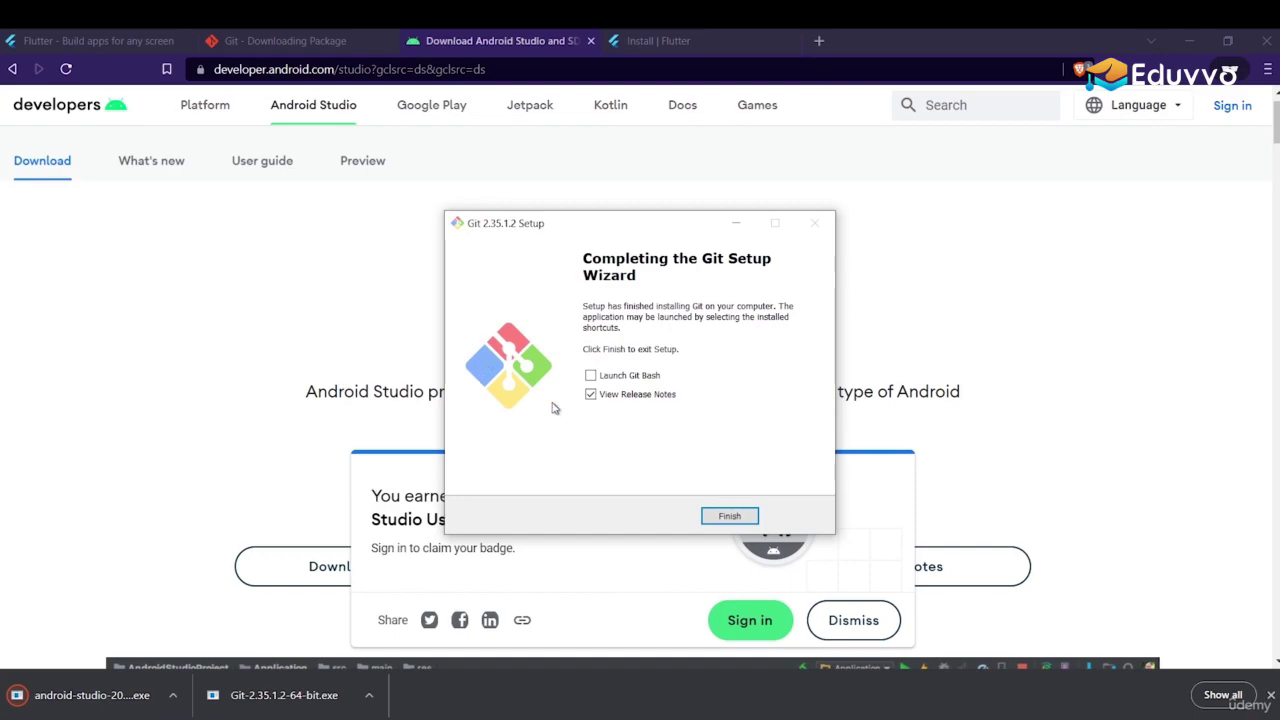
{"action": "left_click", "coordinate": [601, 396]}
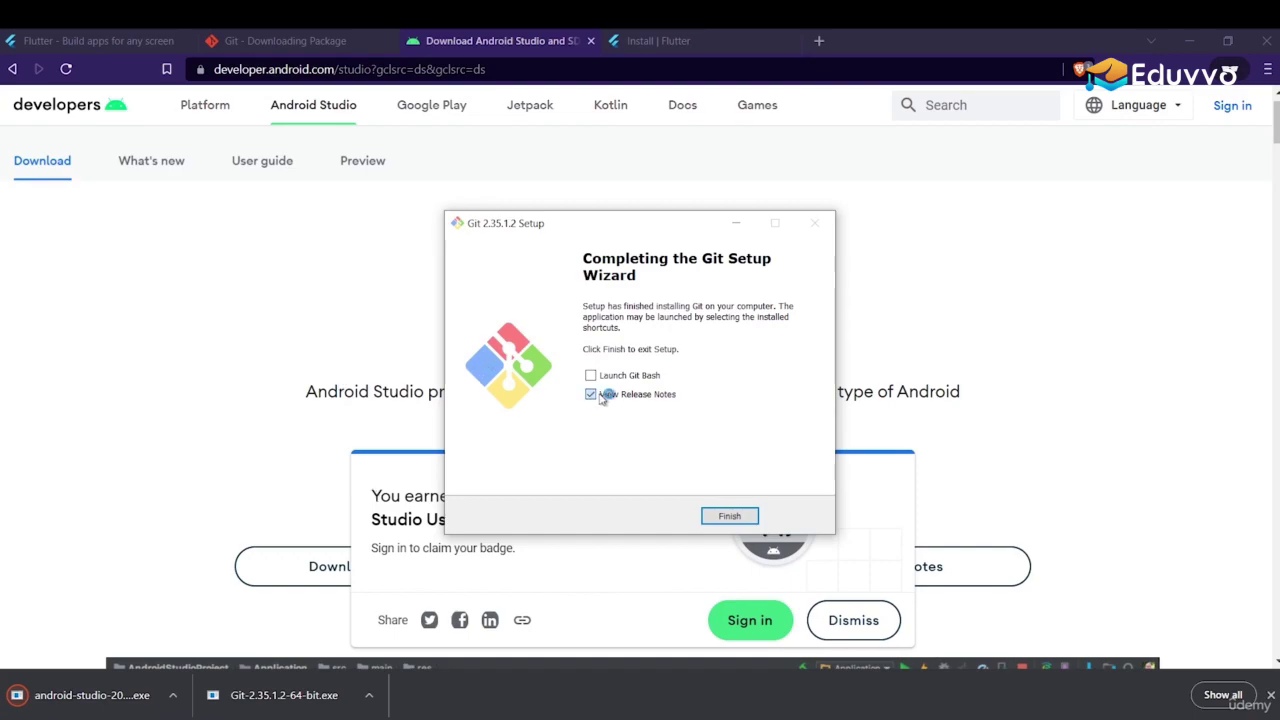
{"action": "left_click", "coordinate": [730, 516]}
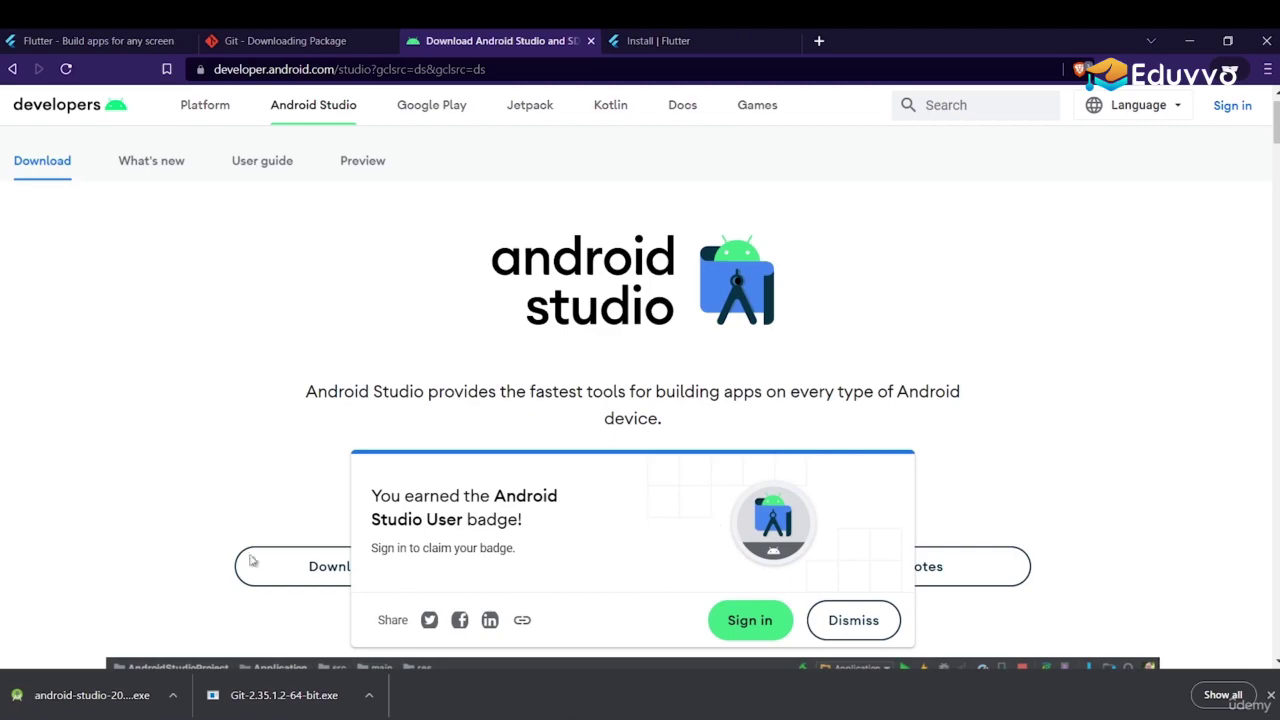
Step: Open Command Prompt and run git to confirm Git is installed
{"action": "key", "text": "super"}
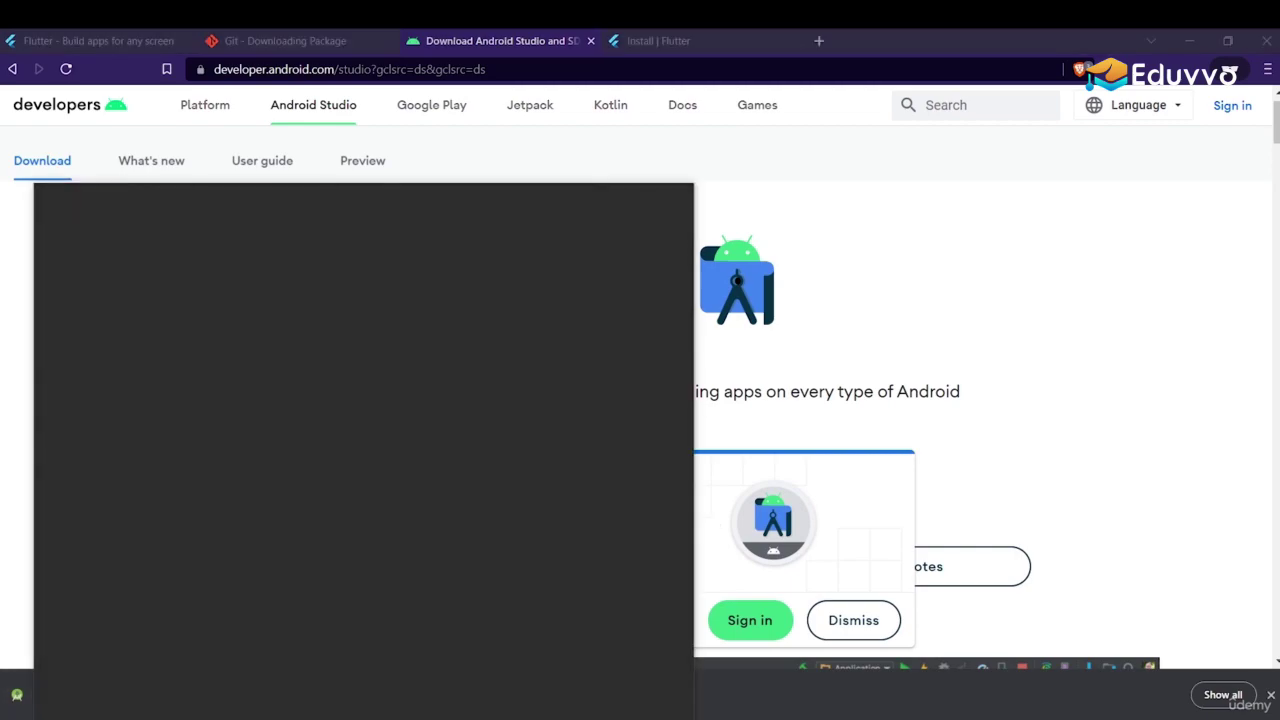
{"action": "type", "text": "cmd"}
{"action": "key", "text": "Return"}
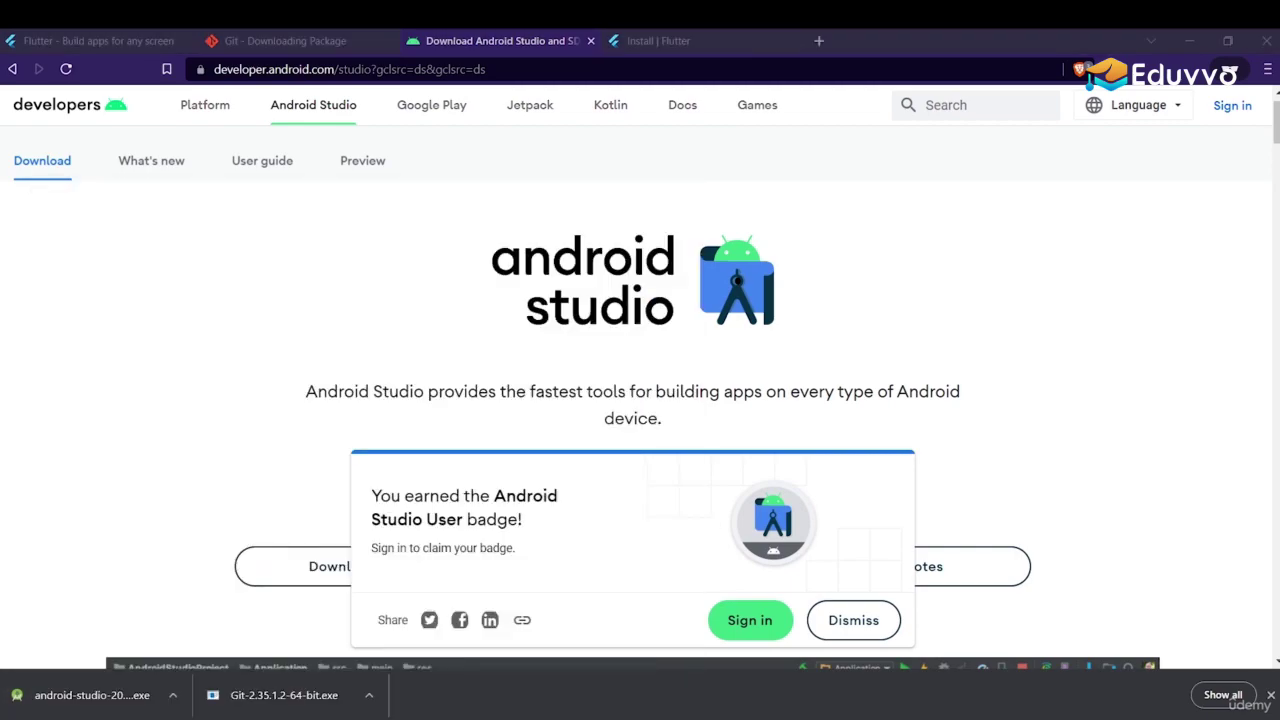
{"action": "type", "text": "git"}
{"action": "key", "text": "Return"}
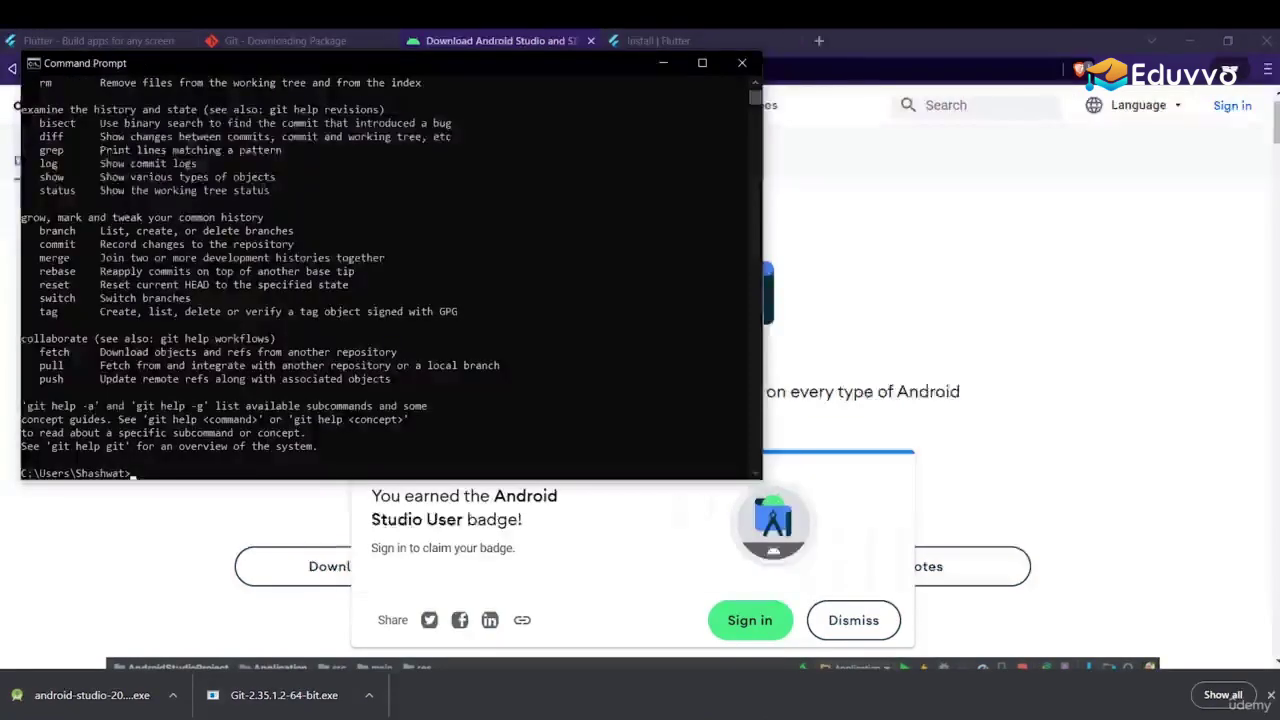
{"action": "scroll", "coordinate": [287, 346], "scroll_direction": "up", "scroll_amount": 7}
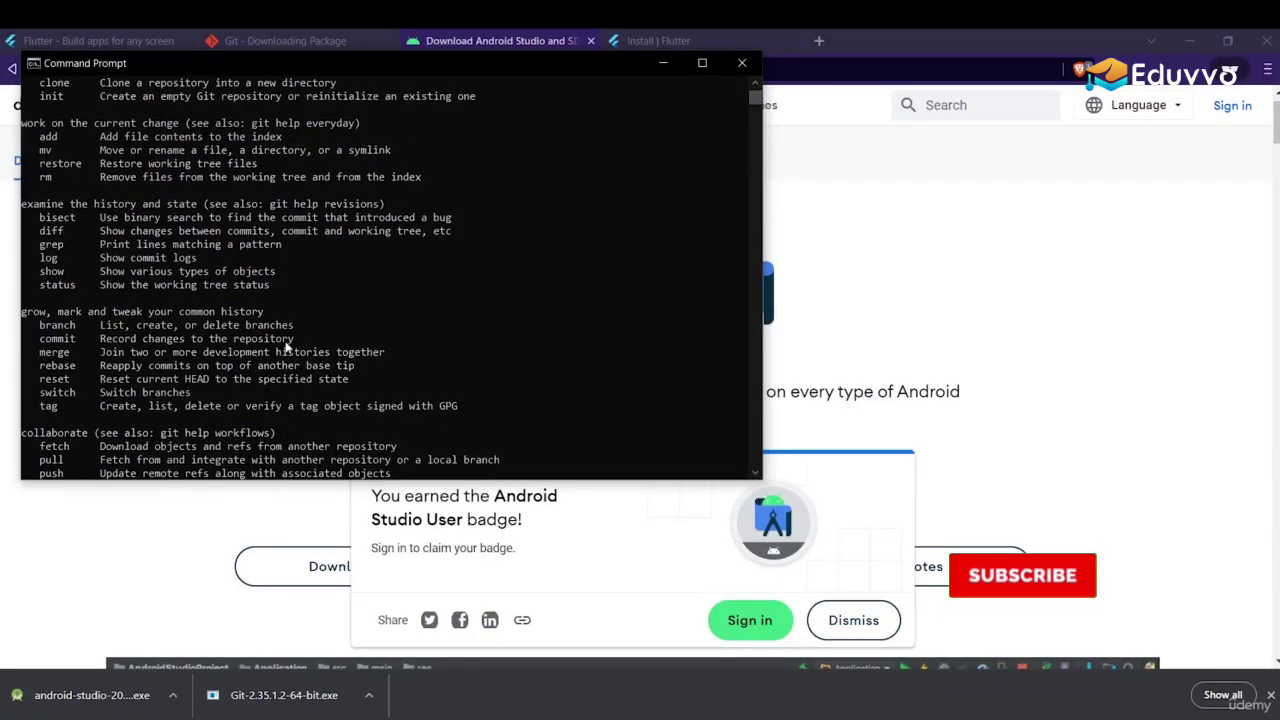
{"action": "scroll", "coordinate": [287, 346], "scroll_direction": "down", "scroll_amount": 7}
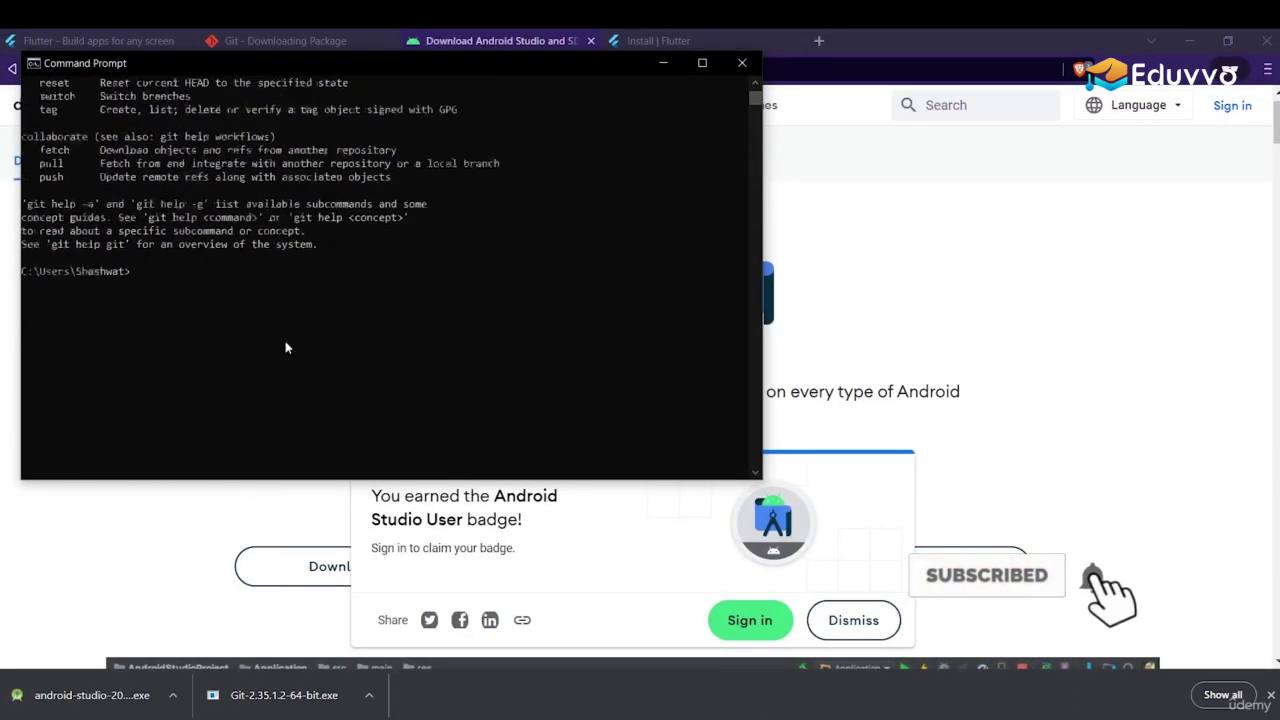
Step: Run git --version to check the installed Git version
{"action": "type", "text": "git "}
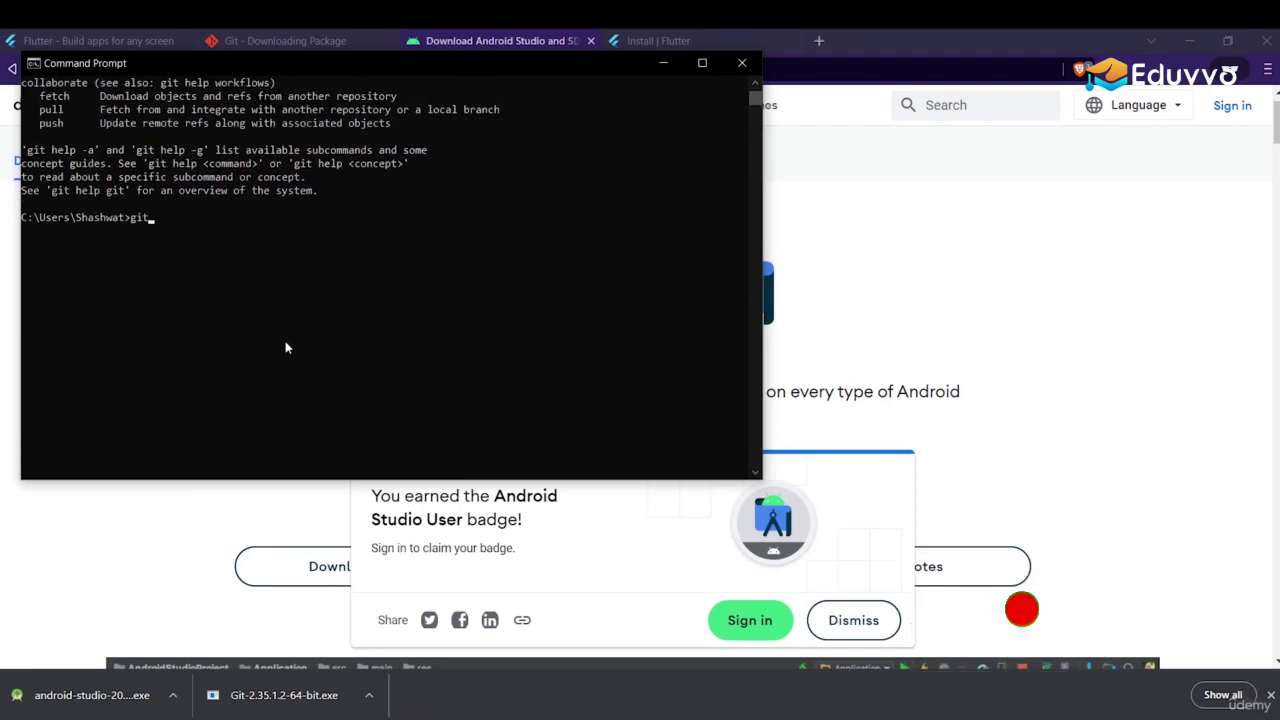
{"action": "type", "text": "--"}
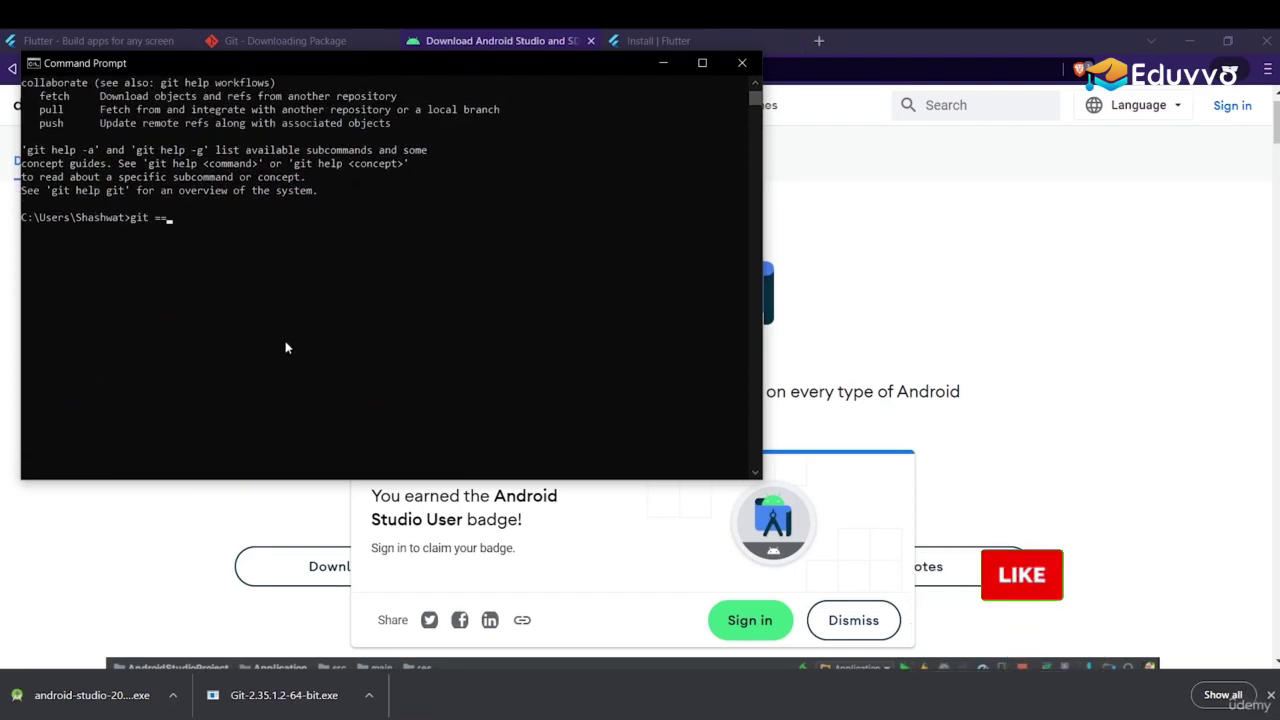
{"action": "key", "text": "BackSpace"}
{"action": "key", "text": "BackSpace"}
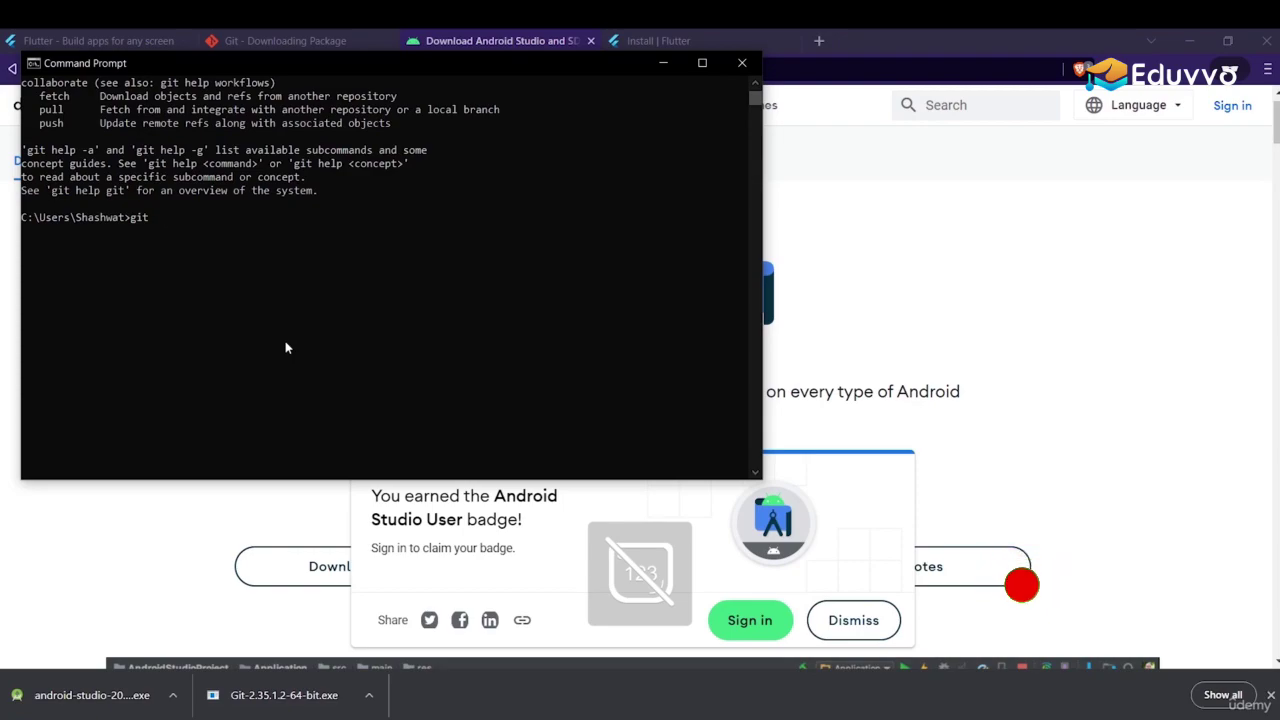
{"action": "type", "text": "--version"}
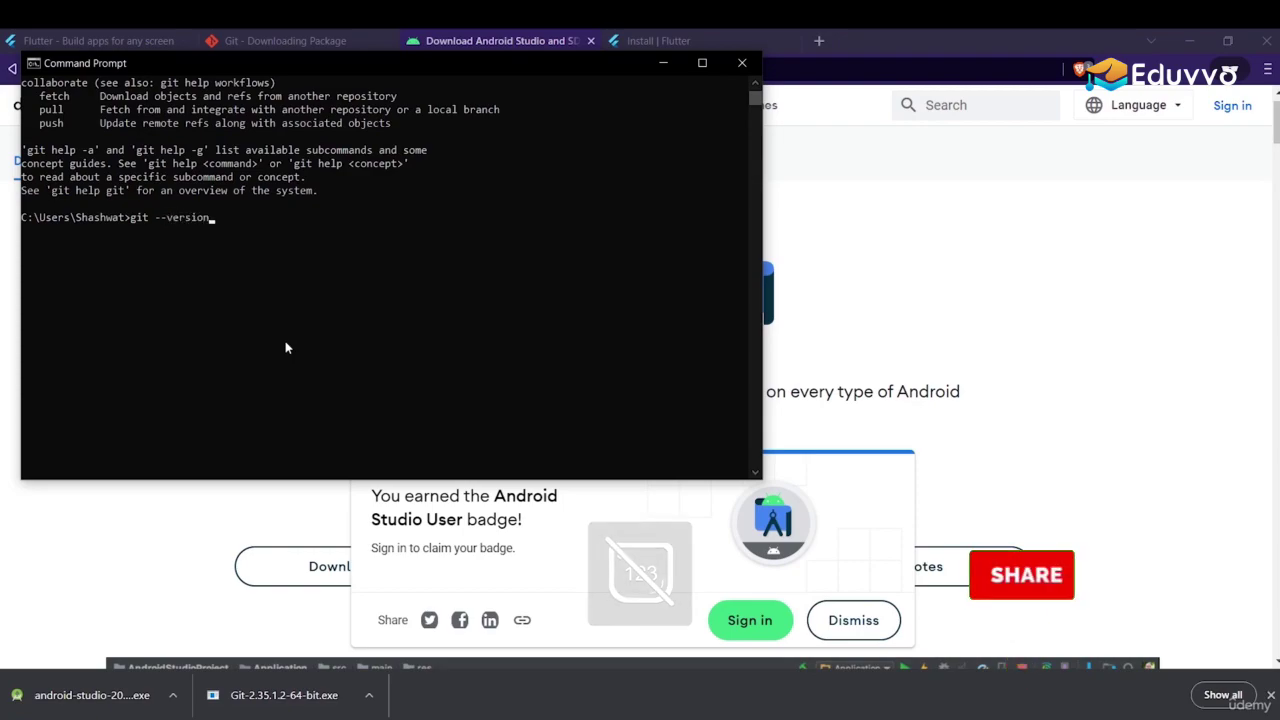
{"action": "key", "text": "Return"}
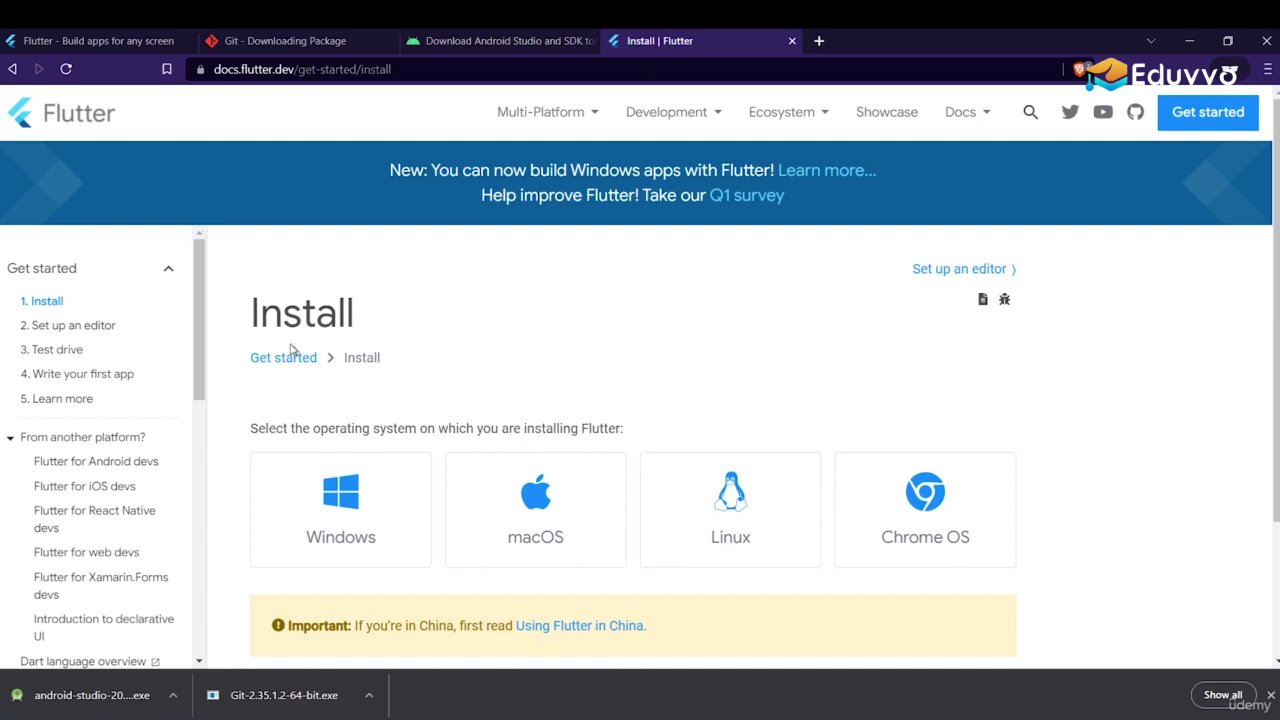
Step: Open Flutter's Windows install guide and copy the stable-branch git clone command
{"action": "left_click", "coordinate": [357, 490]}
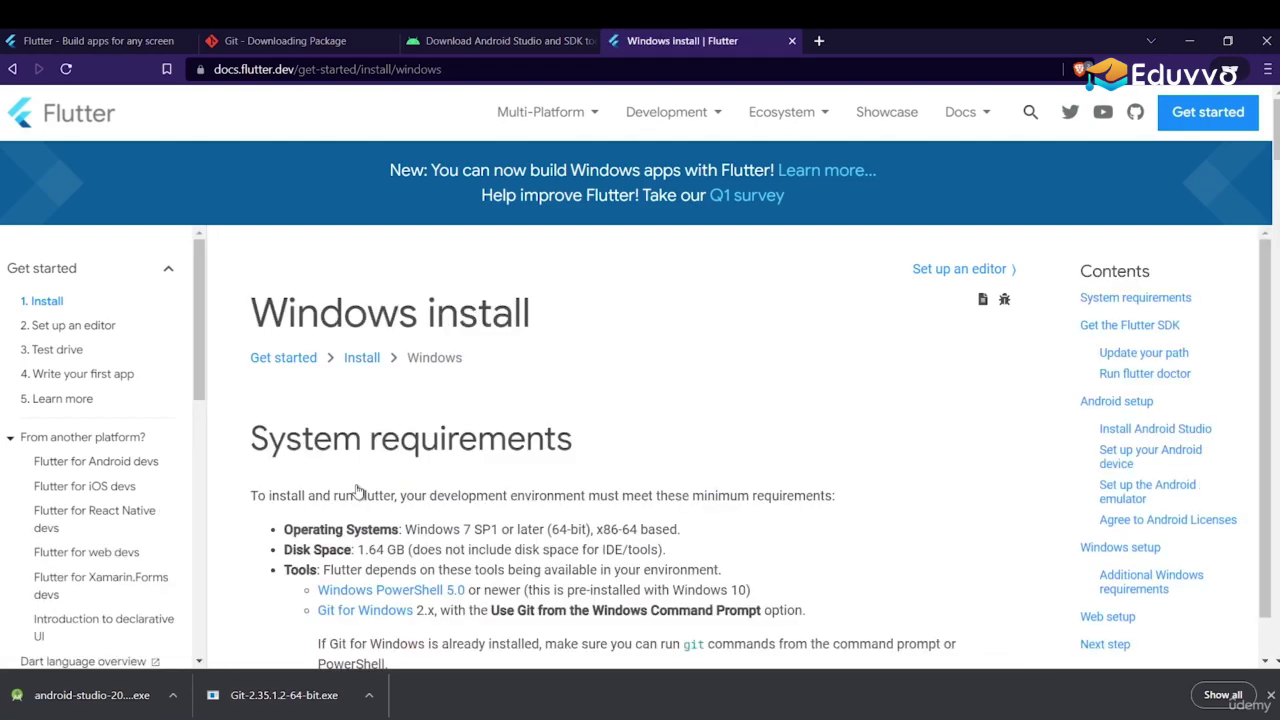
{"action": "scroll", "coordinate": [357, 490], "scroll_direction": "down", "scroll_amount": 1}
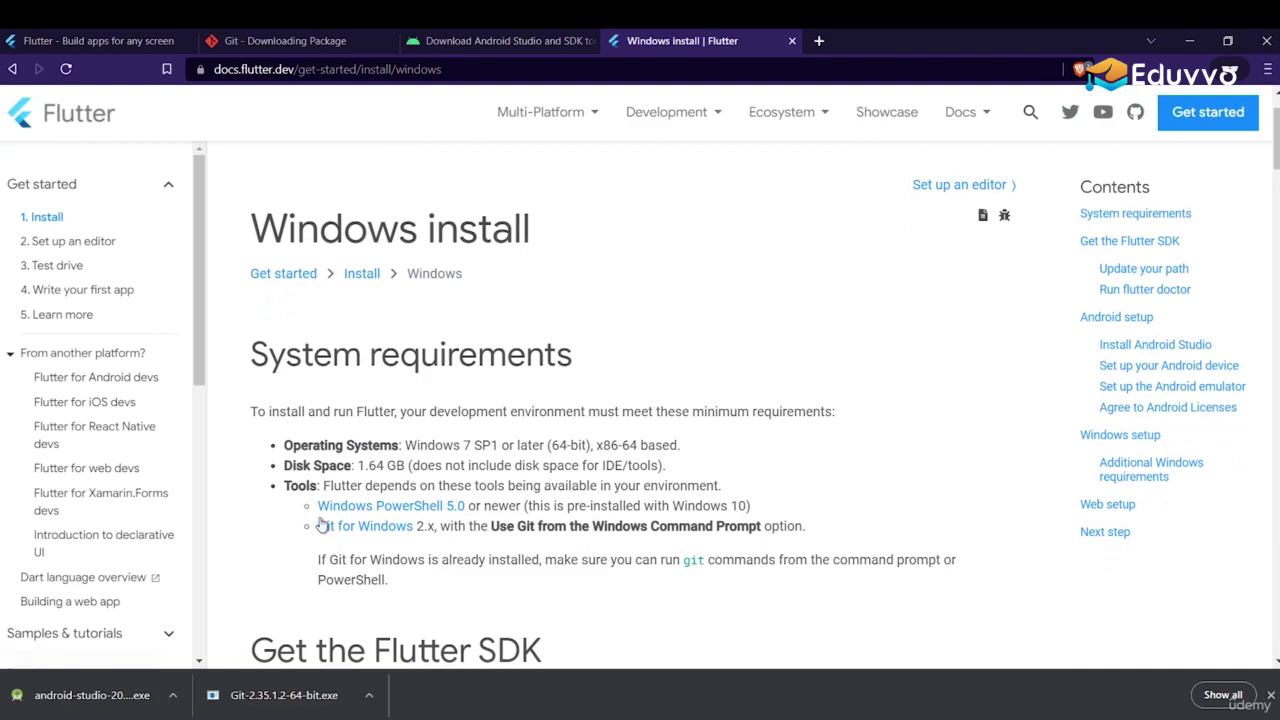
{"action": "scroll", "coordinate": [509, 580], "scroll_direction": "down", "scroll_amount": 6}
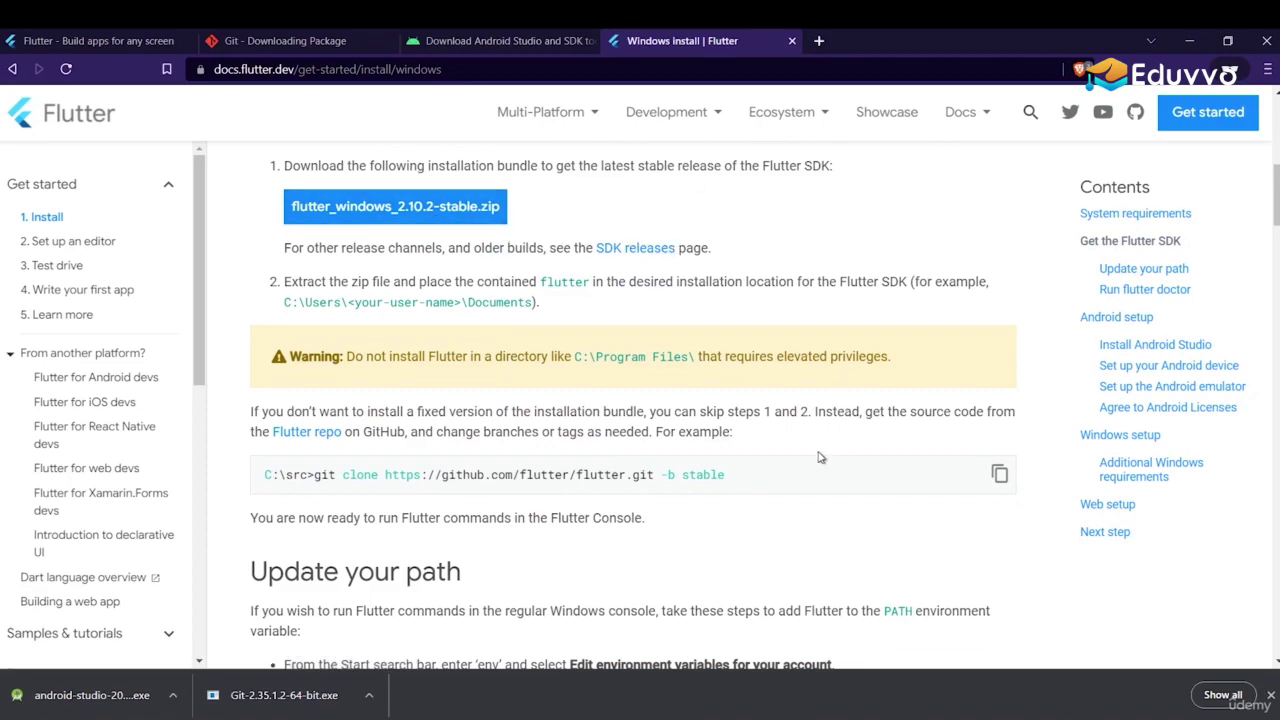
{"action": "left_click", "coordinate": [999, 478]}
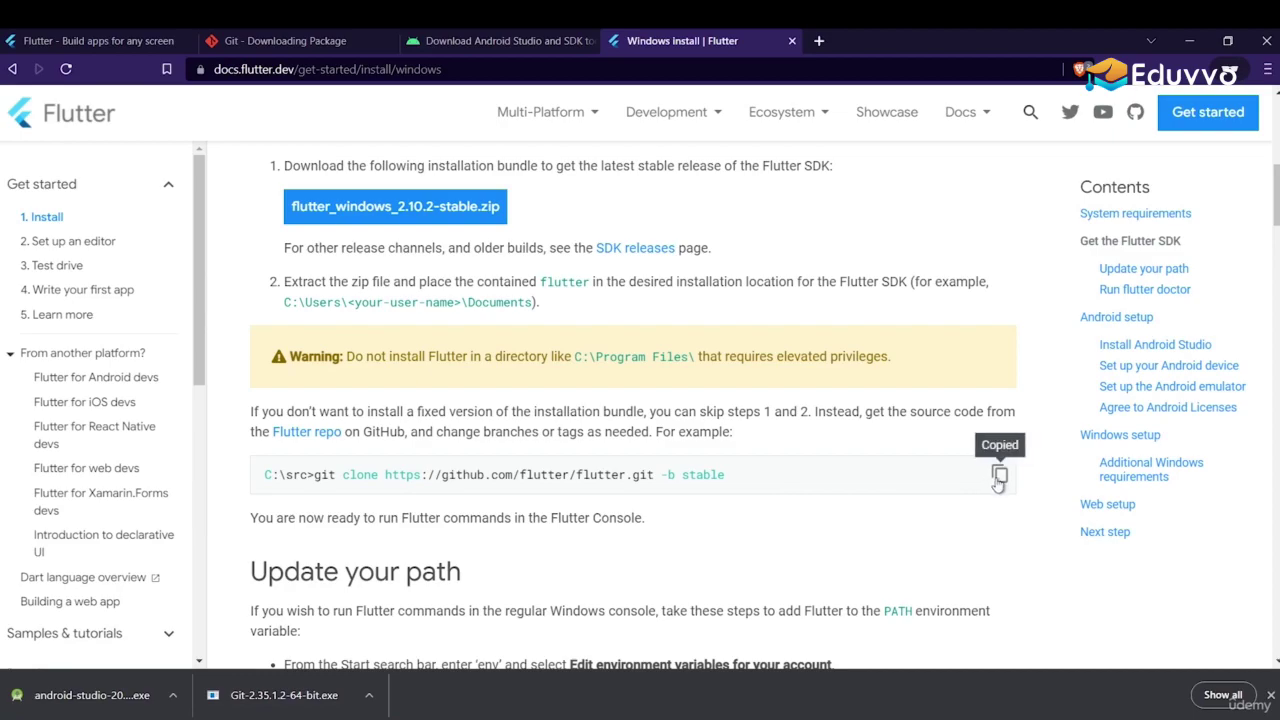
{"action": "scroll", "coordinate": [1000, 477], "scroll_direction": "down", "scroll_amount": 3}
{"action": "scroll", "coordinate": [1000, 477], "scroll_direction": "up", "scroll_amount": 1}
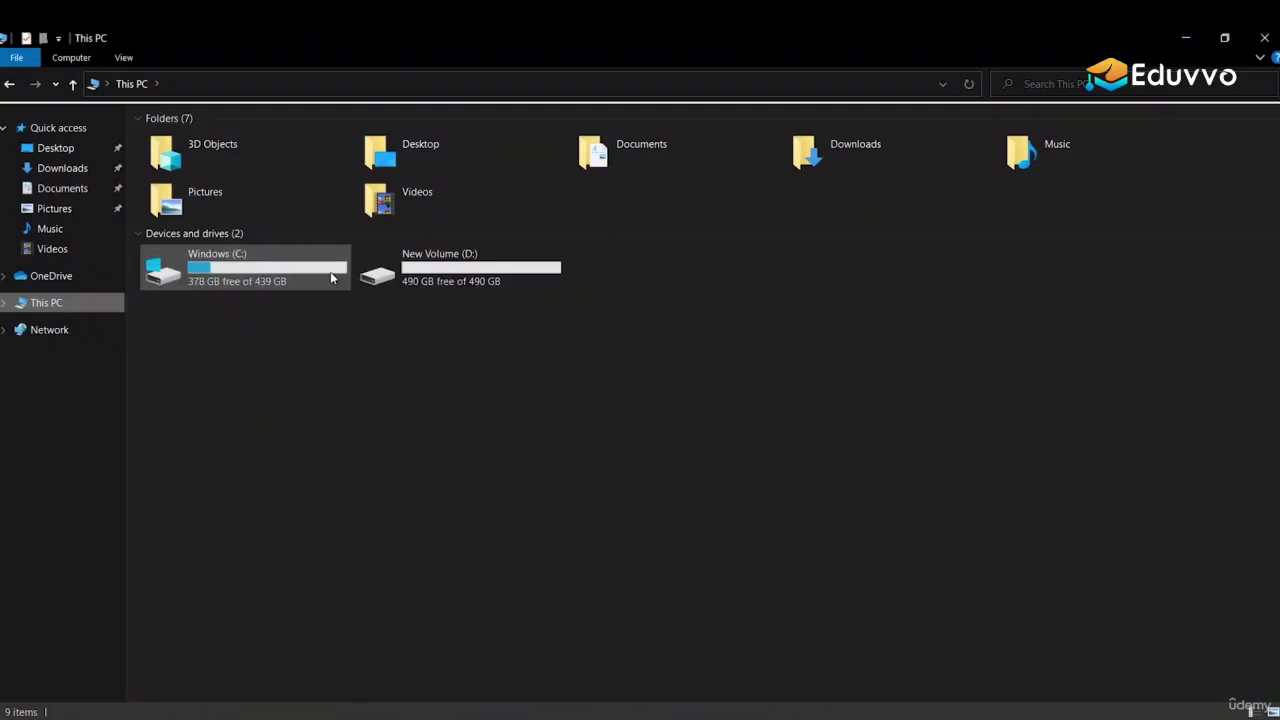
Step: Create a new folder named src on the Windows (C:) drive
{"action": "double_click", "coordinate": [313, 274]}
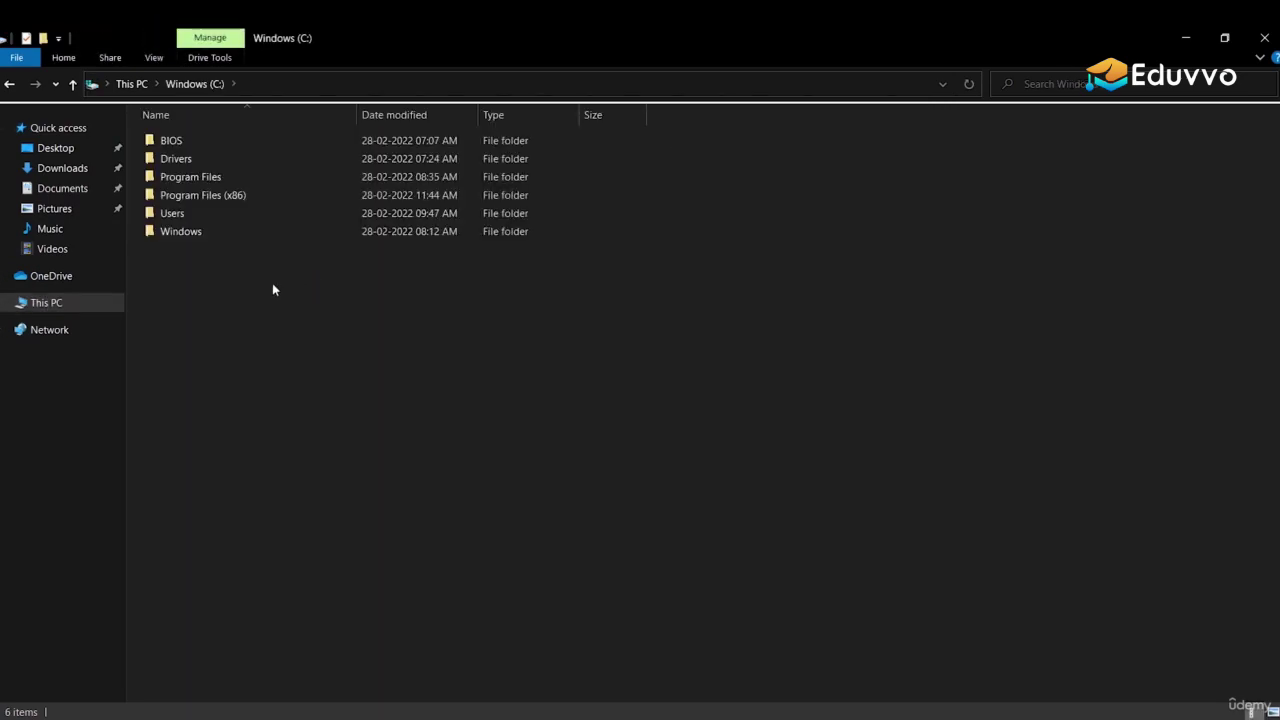
{"action": "right_click", "coordinate": [284, 279]}
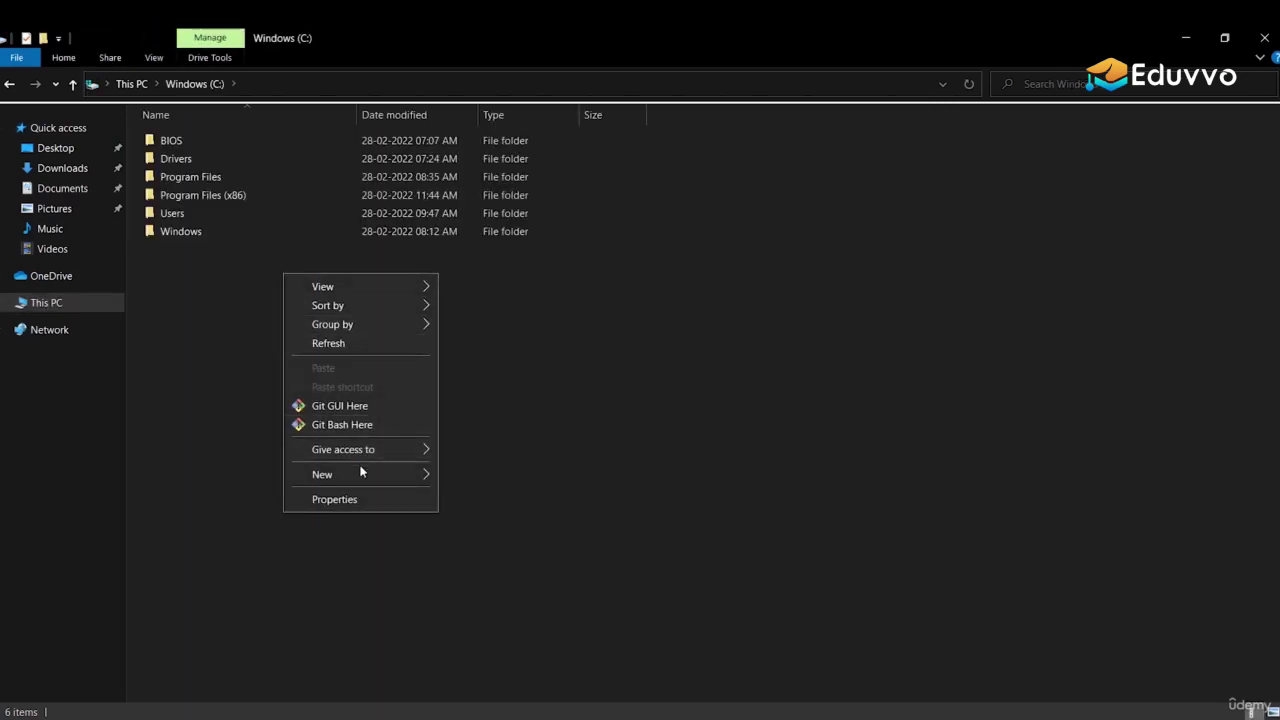
{"action": "mouse_move", "coordinate": [366, 487]}
{"action": "left_click", "coordinate": [447, 479]}
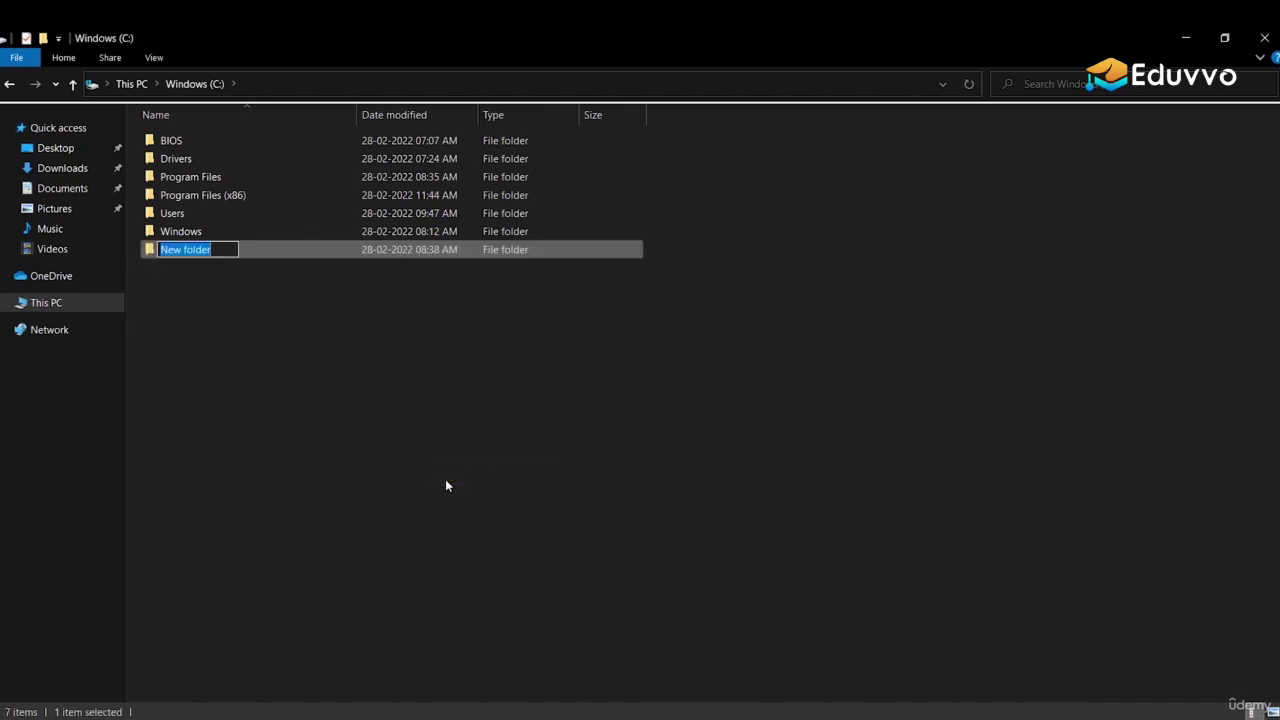
{"action": "type", "text": "src"}
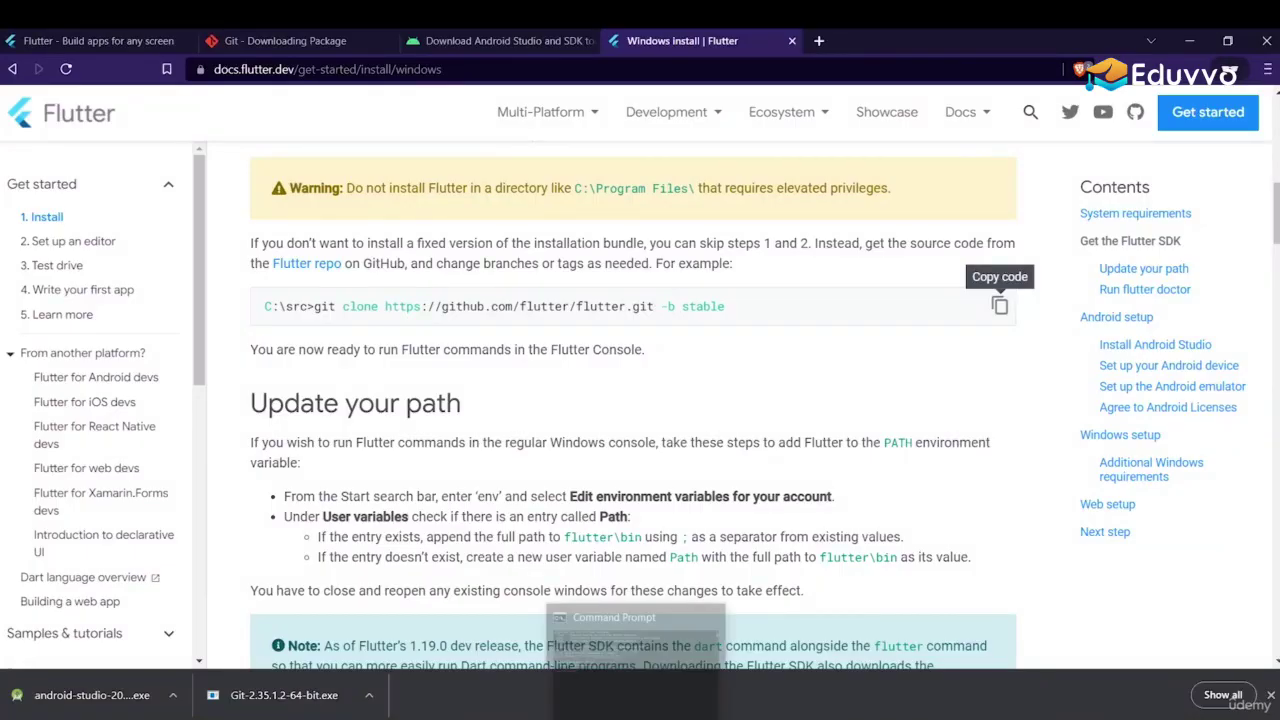
Step: In Command Prompt, change directory to C:\src using cd .. twice and cd src
{"action": "key", "text": "alt+Tab"}
{"action": "type", "text": "cd .."}
{"action": "key", "text": "Return"}
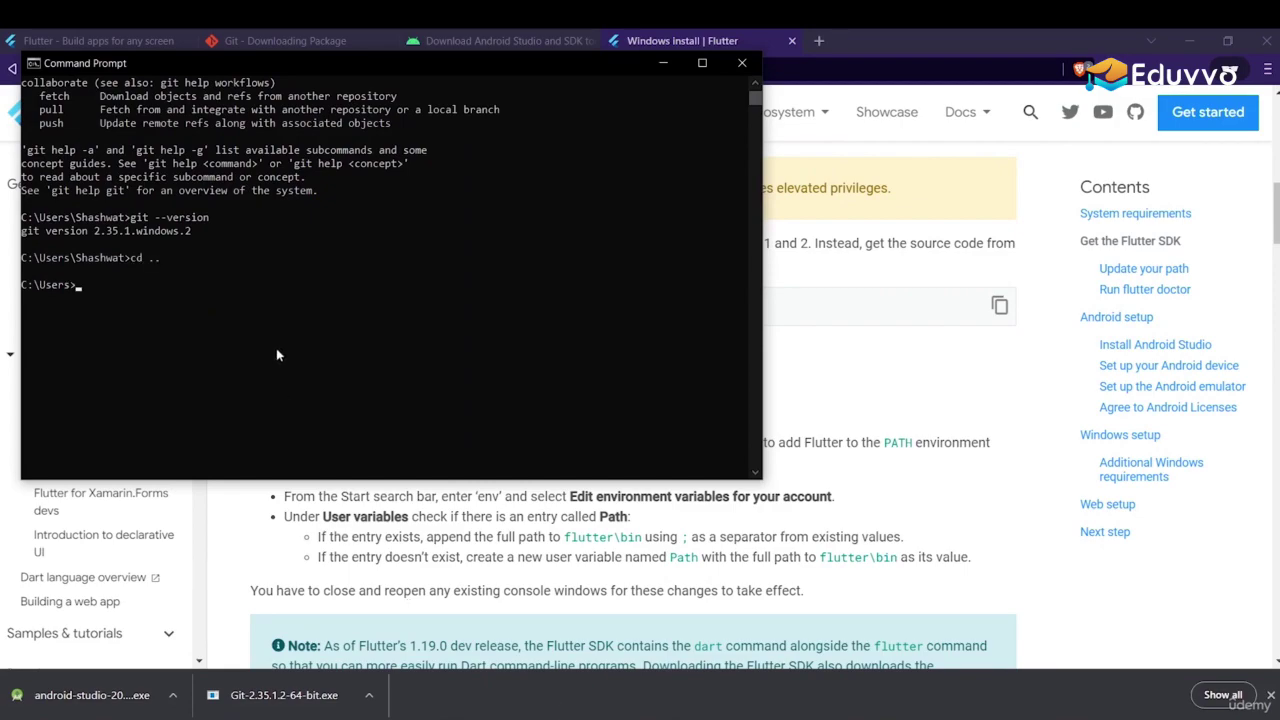
{"action": "type", "text": "cd .."}
{"action": "key", "text": "Return"}
{"action": "type", "text": "cd src"}
{"action": "key", "text": "Return"}
Step: Clone the Flutter stable branch with the pasted git clone command, launching the Android Studio installer meanwhile
{"action": "key", "text": "ctrl+v"}
{"action": "key", "text": "Return"}
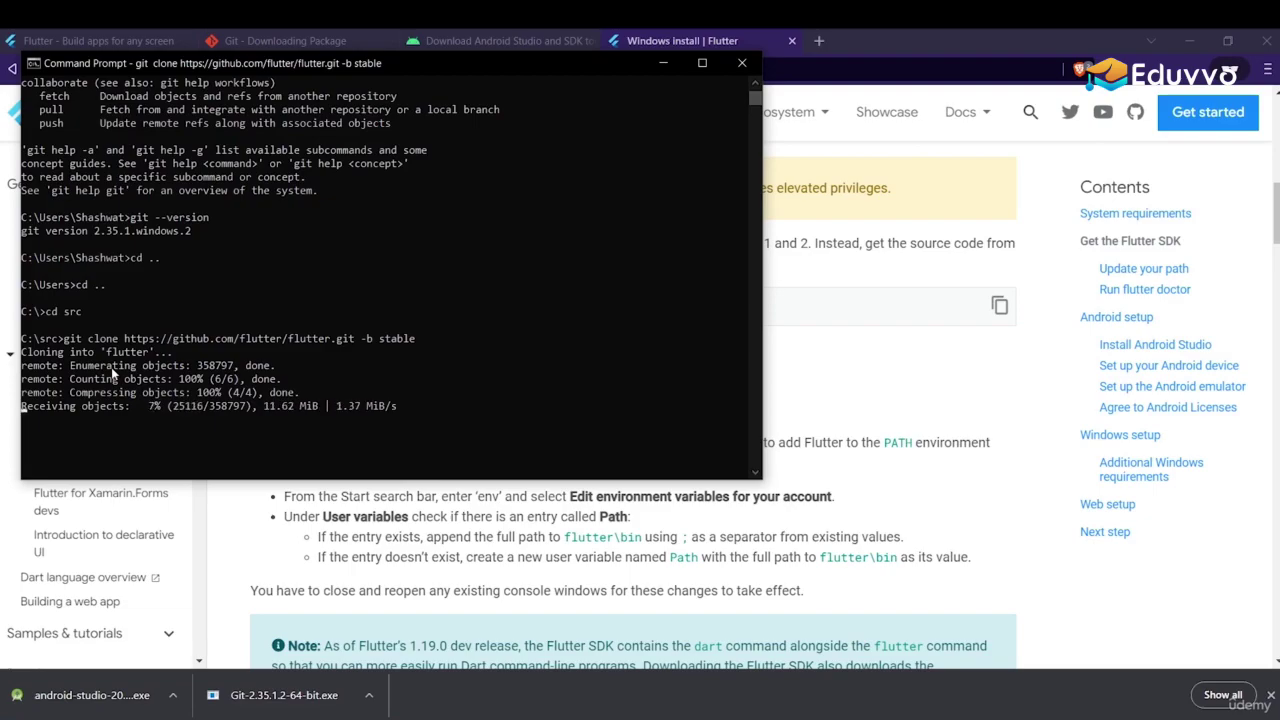
{"action": "left_click", "coordinate": [113, 700]}
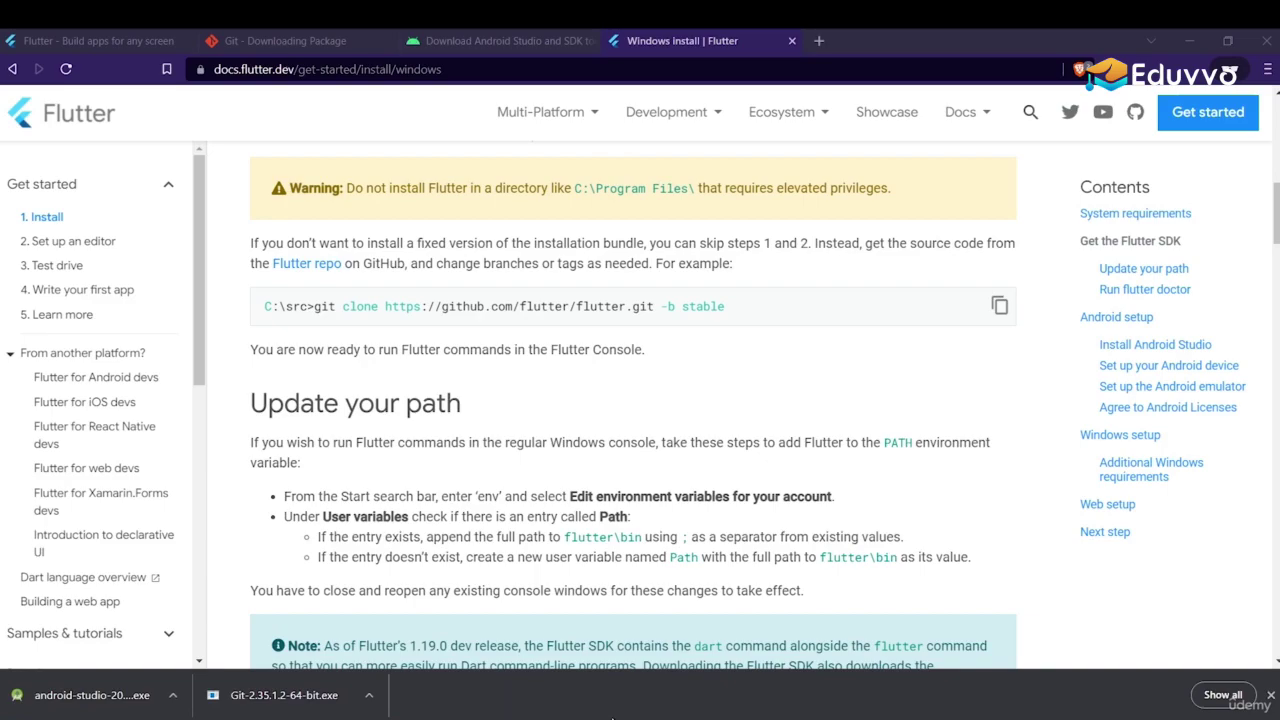
{"action": "key", "text": "alt+Tab"}
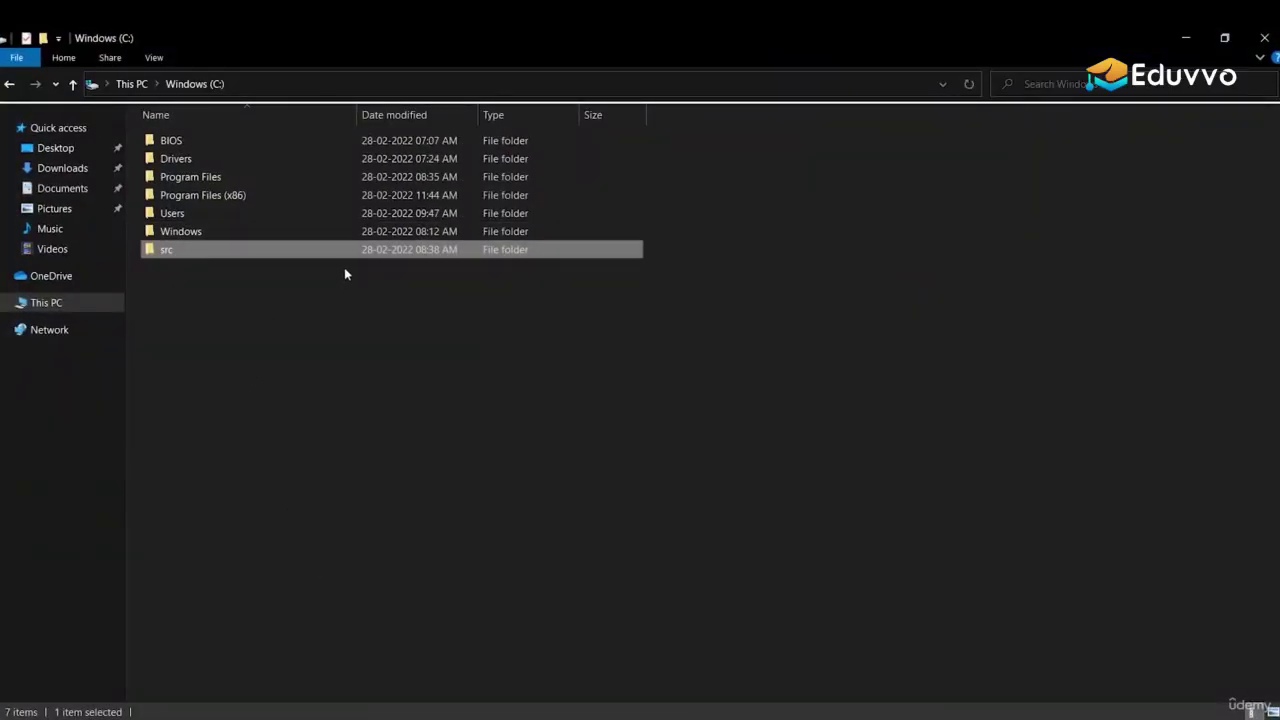
Step: Open C:\src\flutter, launch flutter_console.bat and run flutter doctor
{"action": "double_click", "coordinate": [362, 255]}
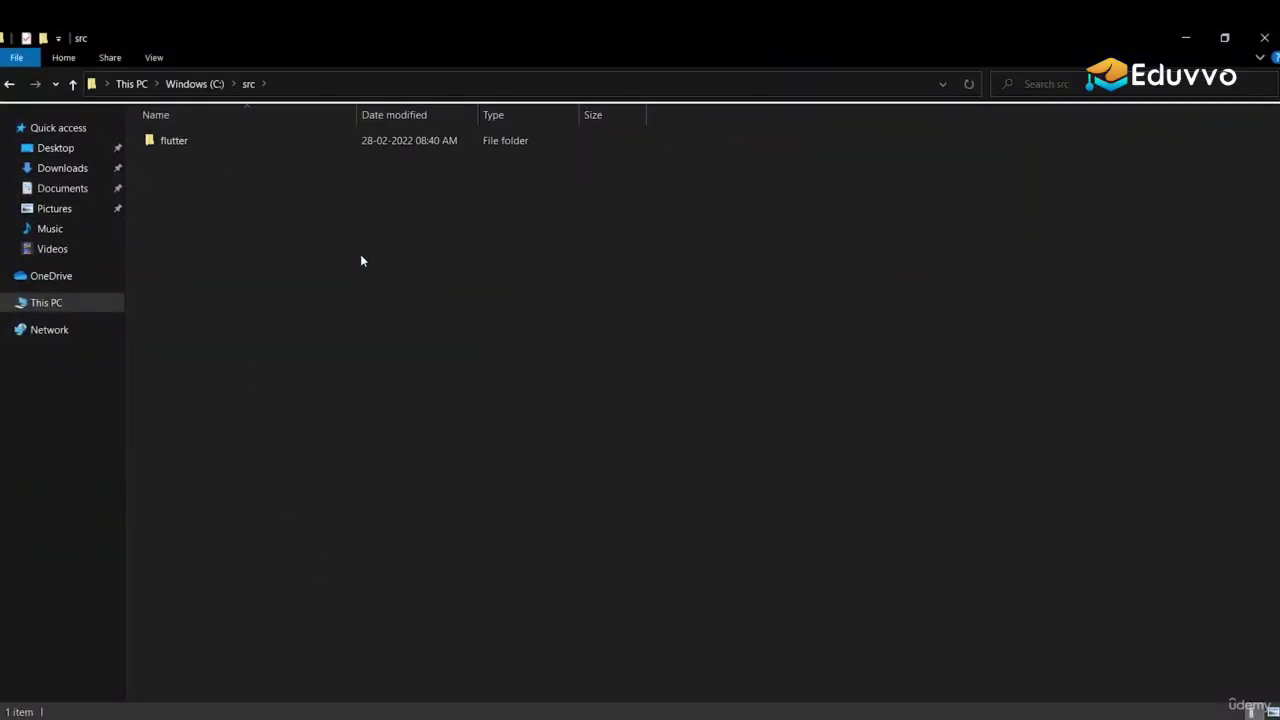
{"action": "double_click", "coordinate": [310, 140]}
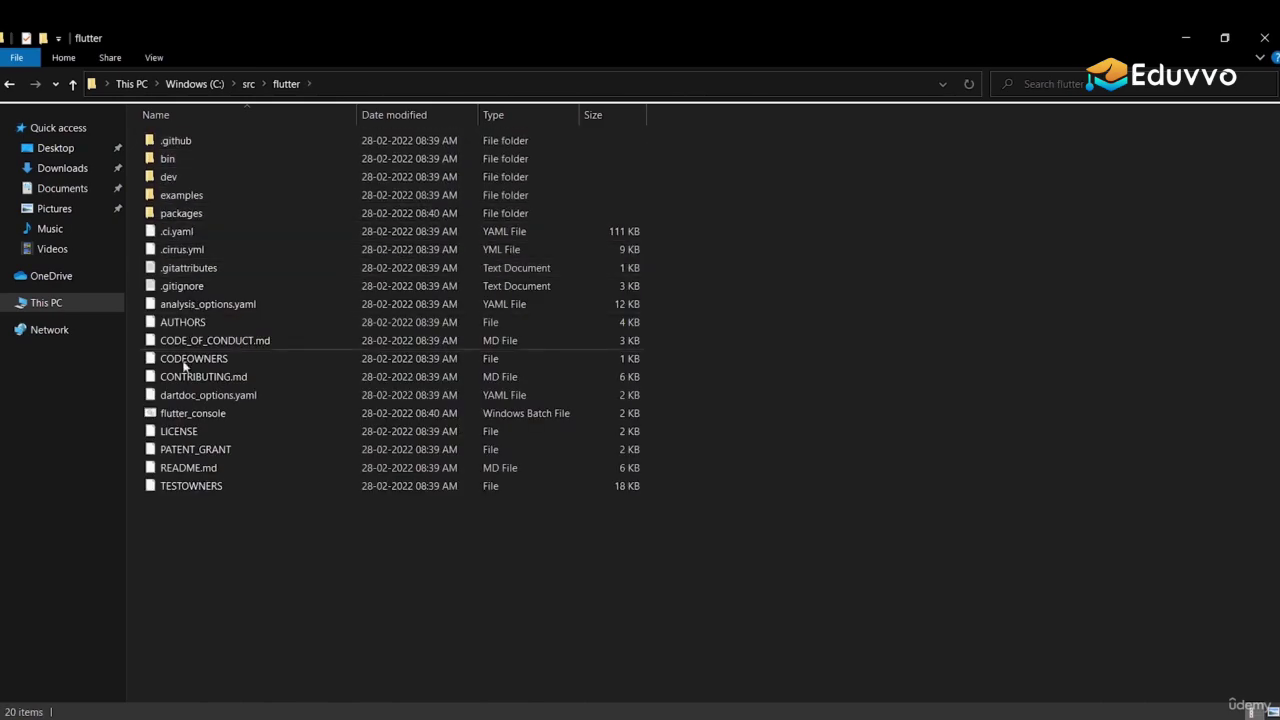
{"action": "double_click", "coordinate": [178, 422]}
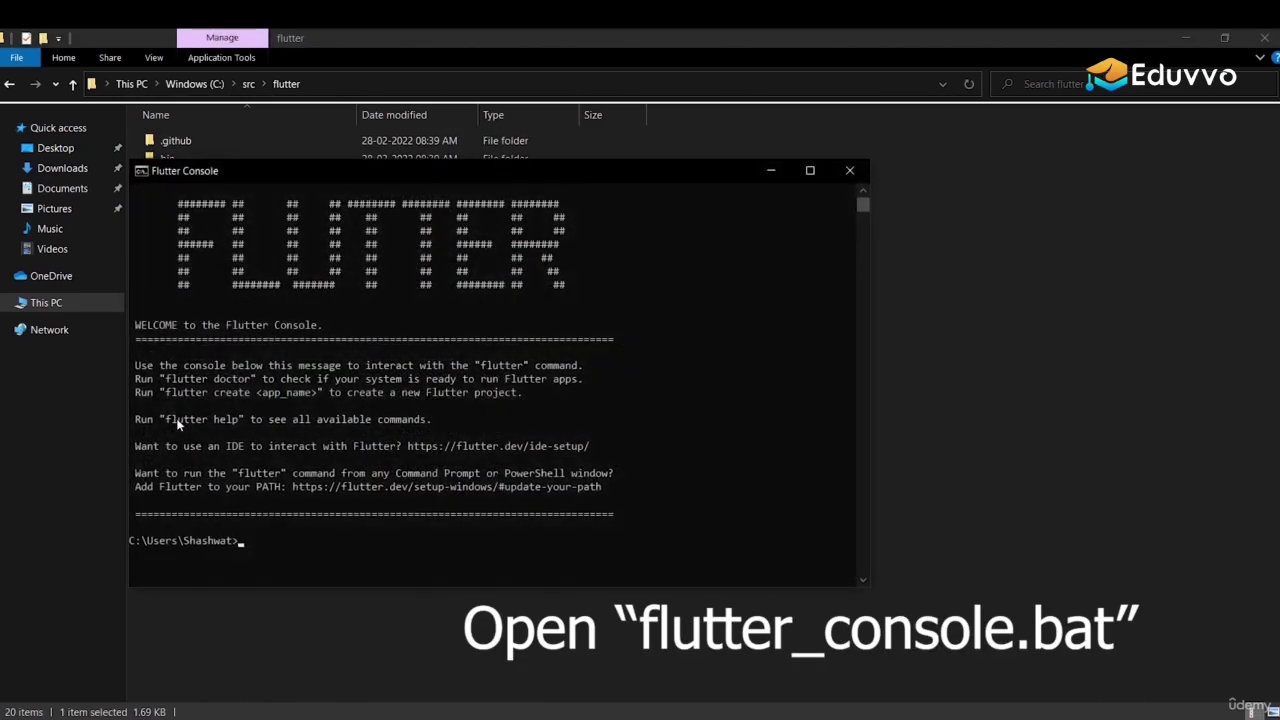
{"action": "type", "text": "fl"}
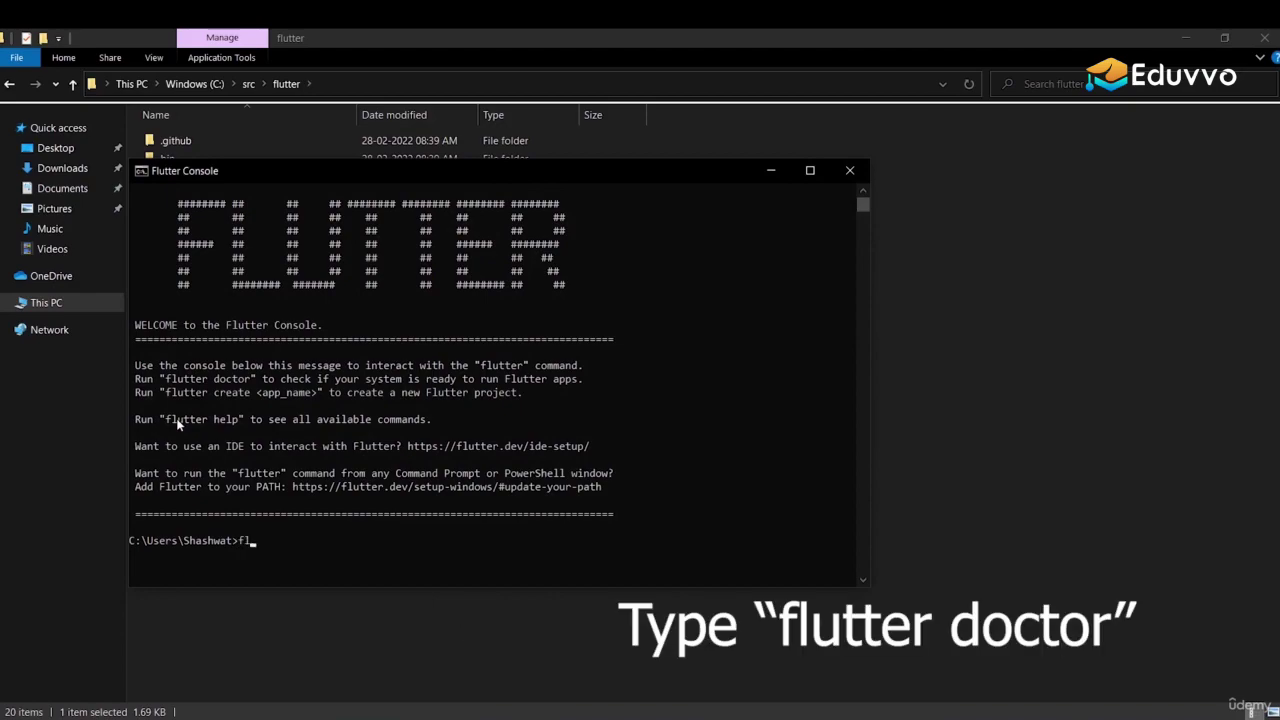
{"action": "type", "text": "utter doctor"}
{"action": "key", "text": "Return"}
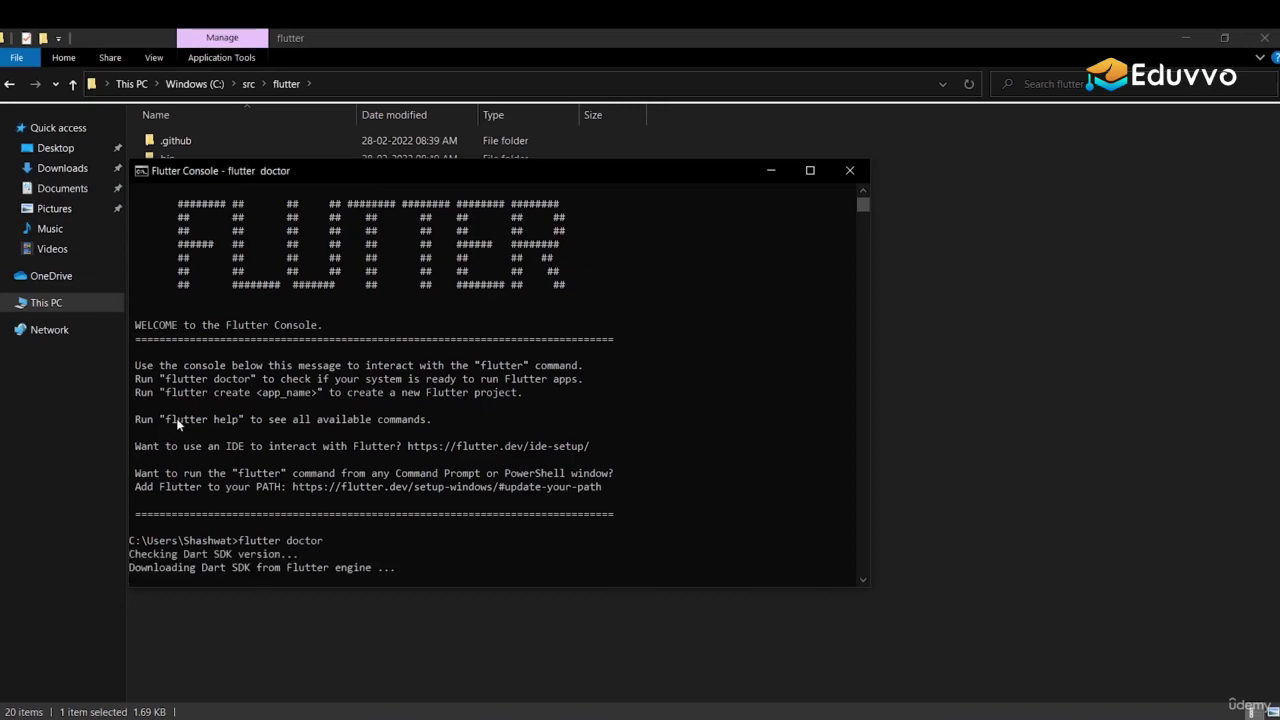
Step: Test the --version command in the old Command Prompt, close it, and open flutter's bin folder
{"action": "key", "text": "alt+Tab"}
{"action": "type", "text": "--version"}
{"action": "key", "text": "Return"}
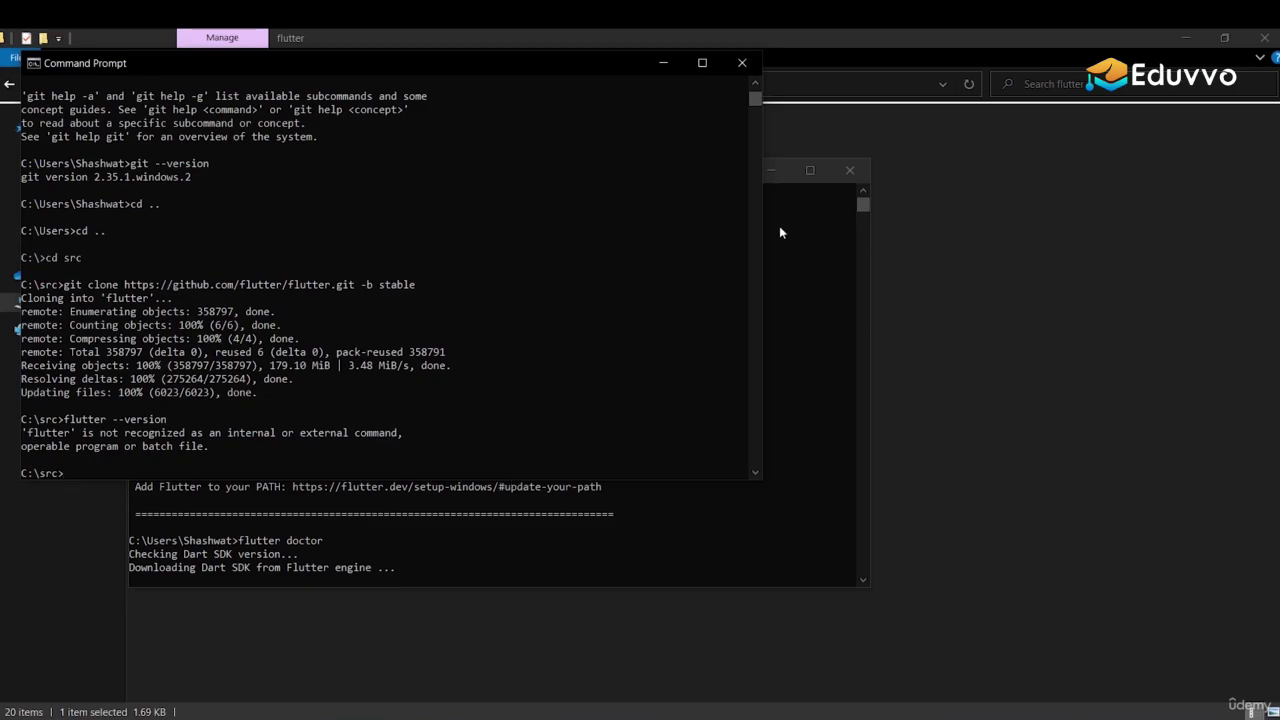
{"action": "left_click", "coordinate": [750, 62]}
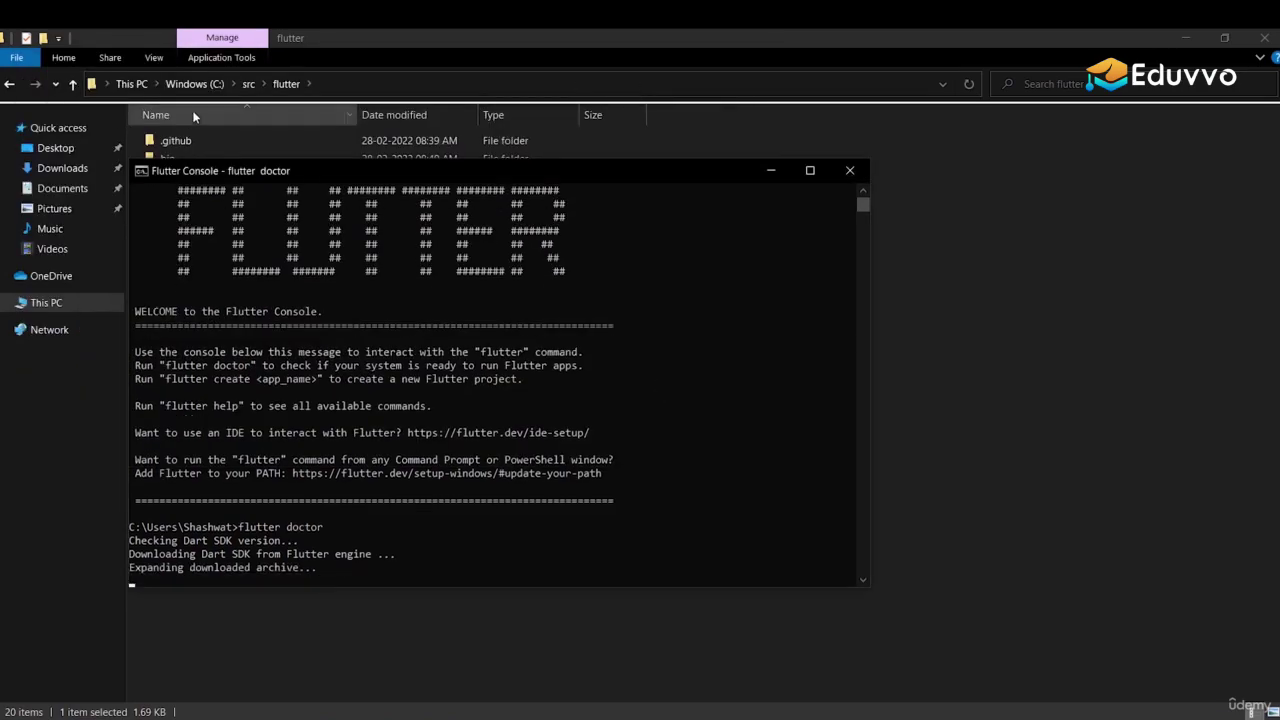
{"action": "left_click", "coordinate": [1027, 283]}
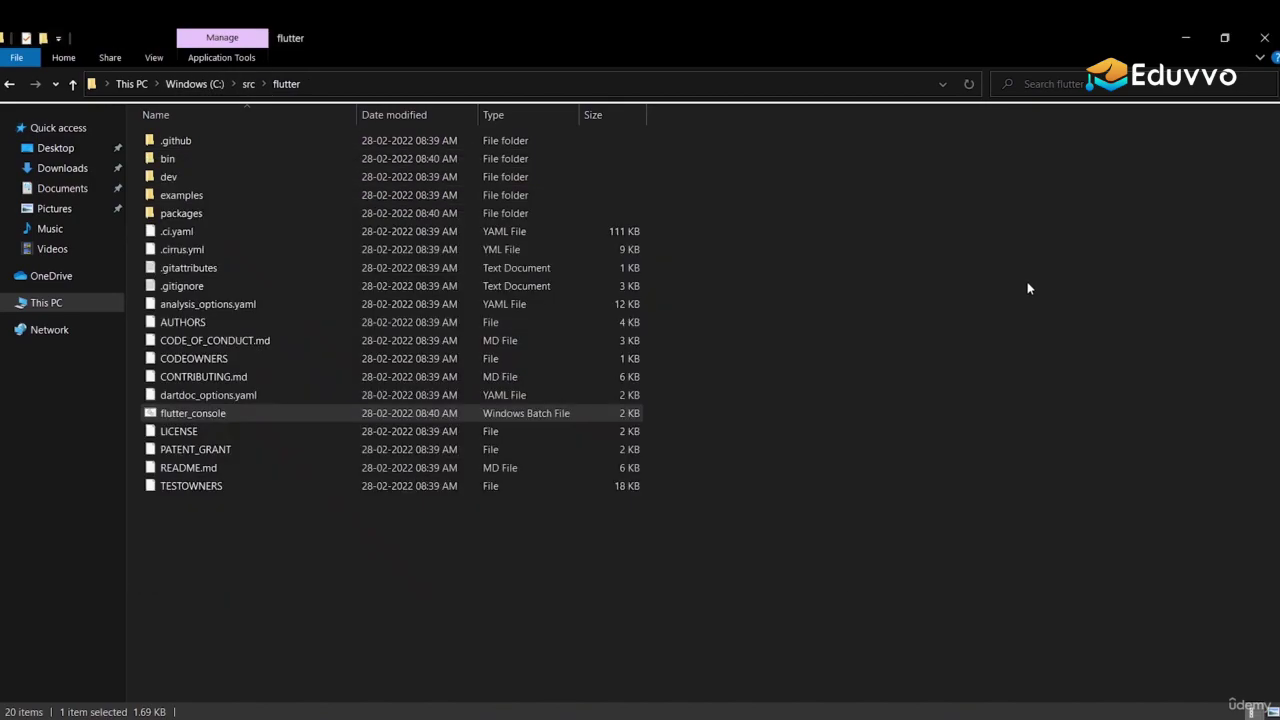
{"action": "double_click", "coordinate": [318, 159]}
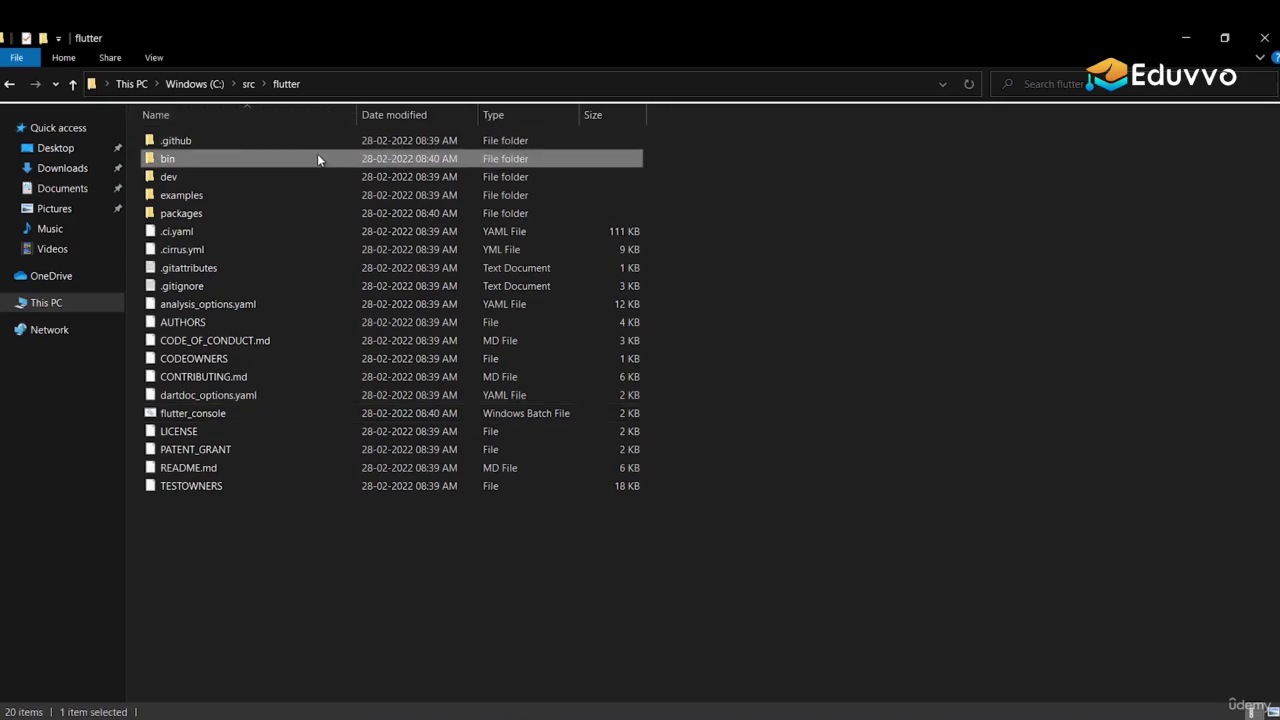
Step: Add C:\src\flutter\bin as a new user Path entry and confirm all environment variable dialogs
{"action": "left_click", "coordinate": [377, 87]}
{"action": "key", "text": "ctrl+c"}
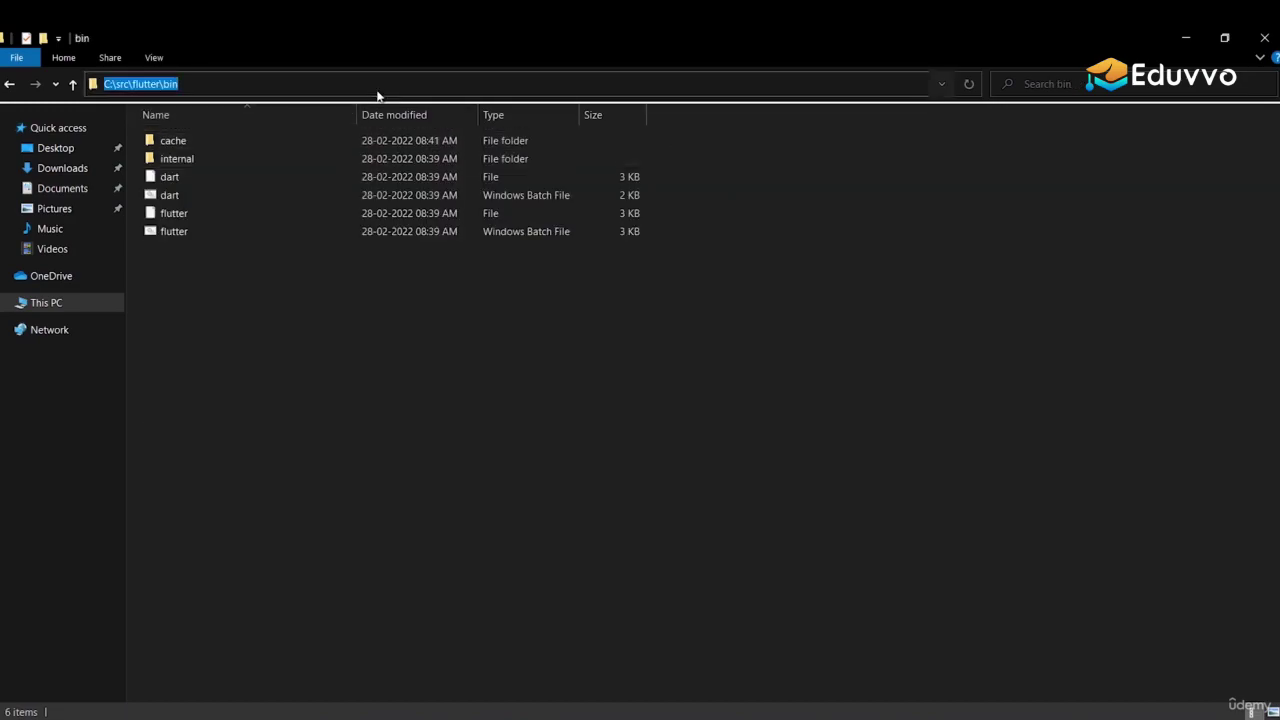
{"action": "key", "text": "super+s"}
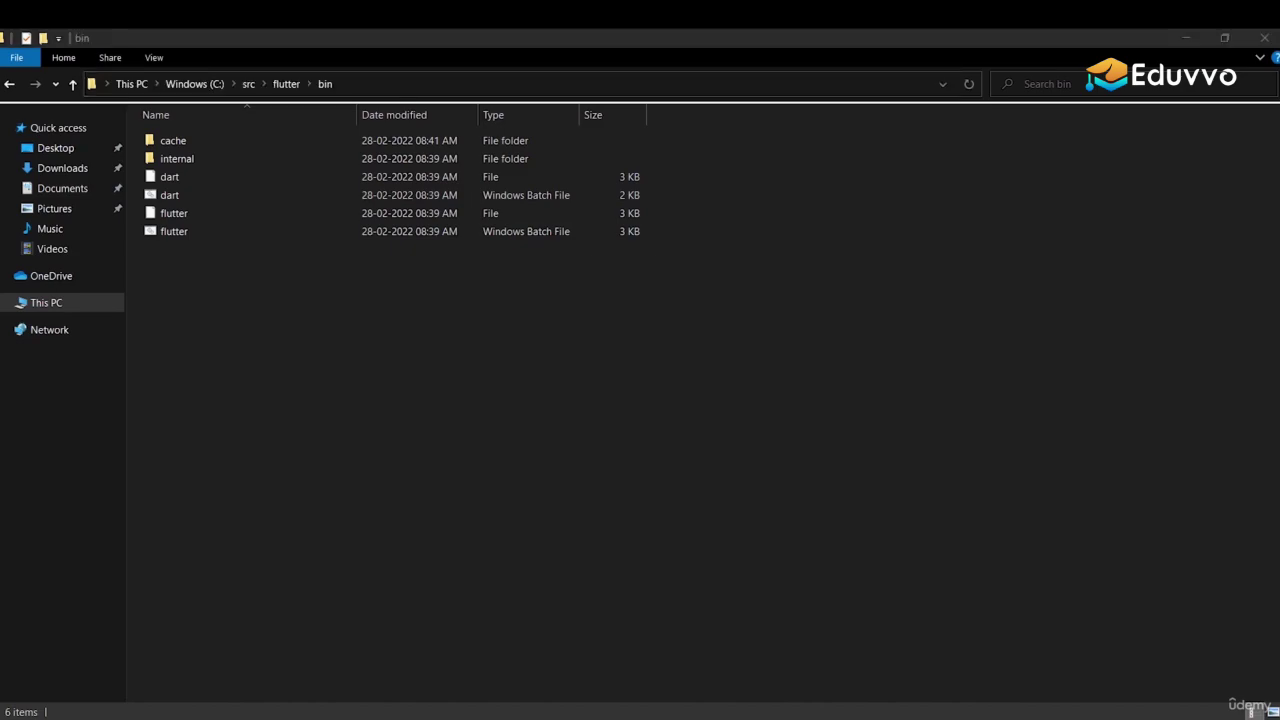
{"action": "type", "text": "envi"}
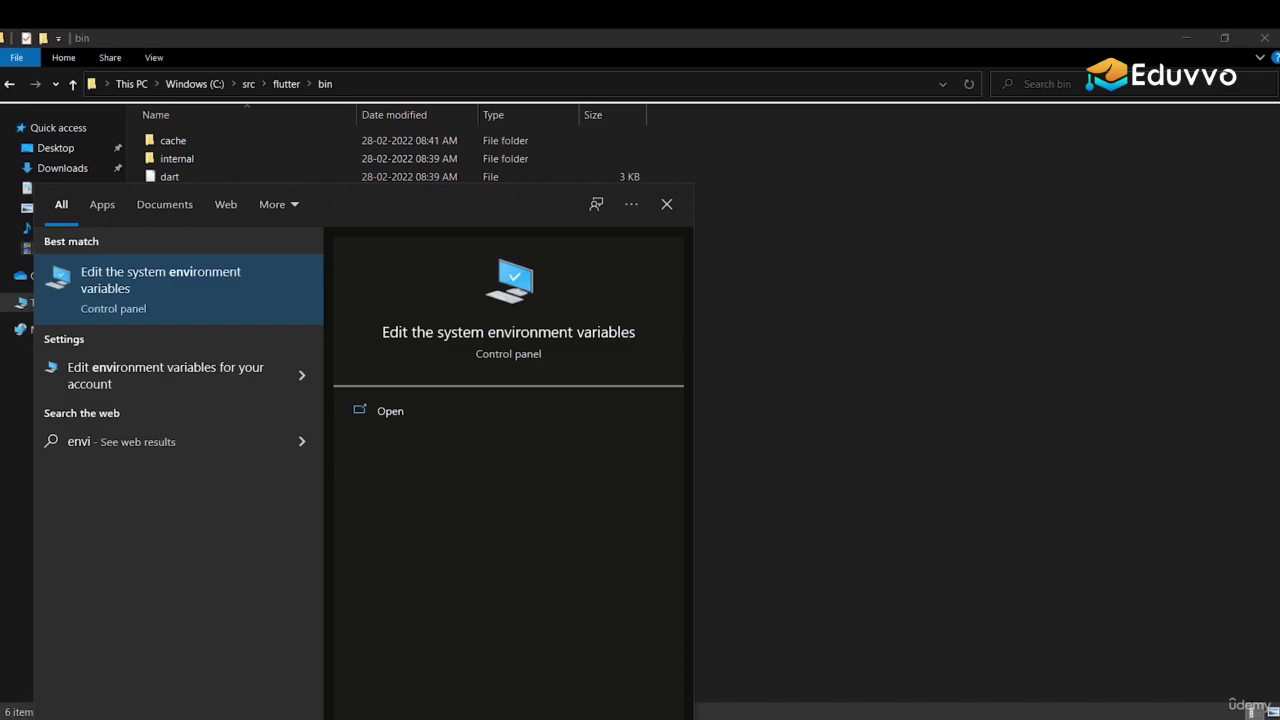
{"action": "key", "text": "Return"}
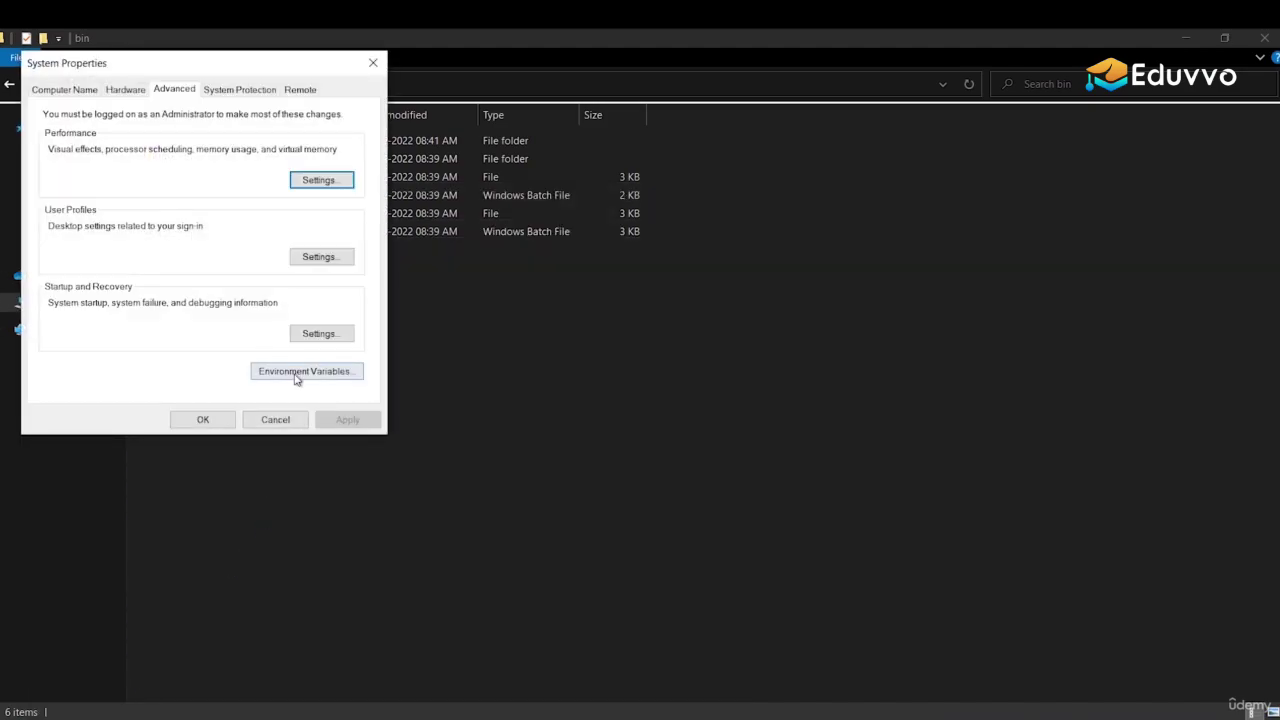
{"action": "left_click", "coordinate": [296, 374]}
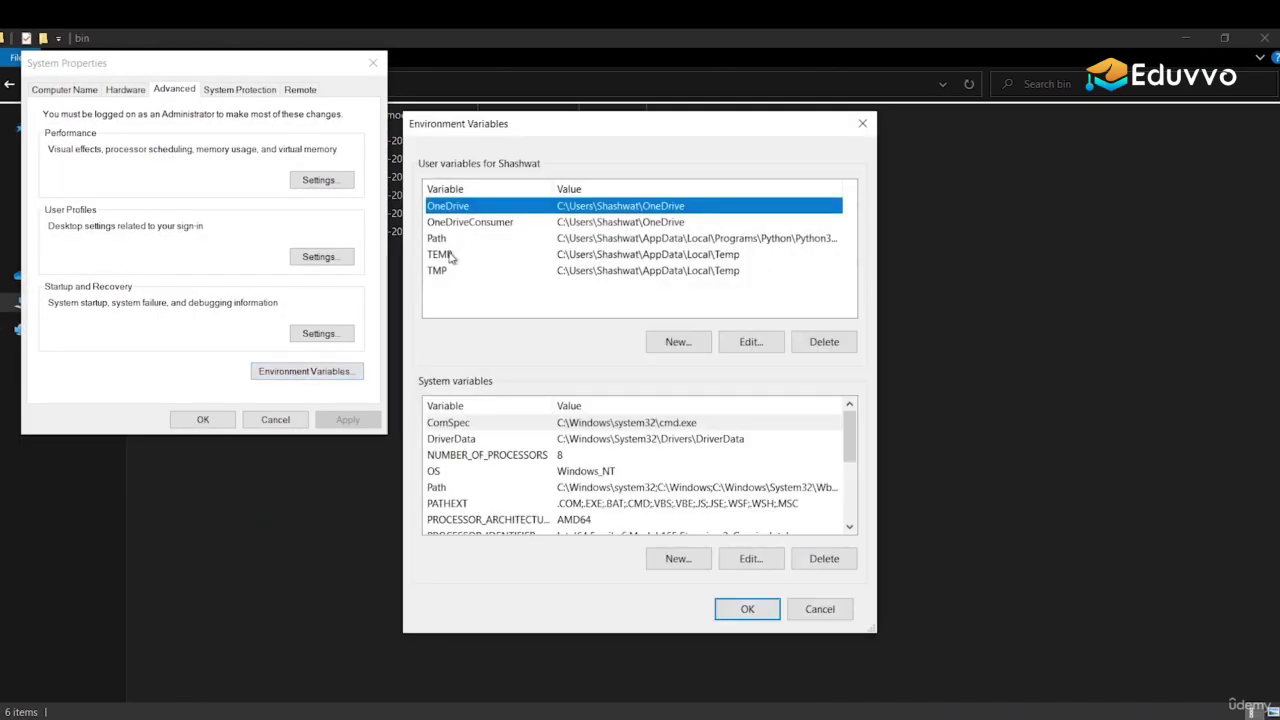
{"action": "double_click", "coordinate": [464, 244]}
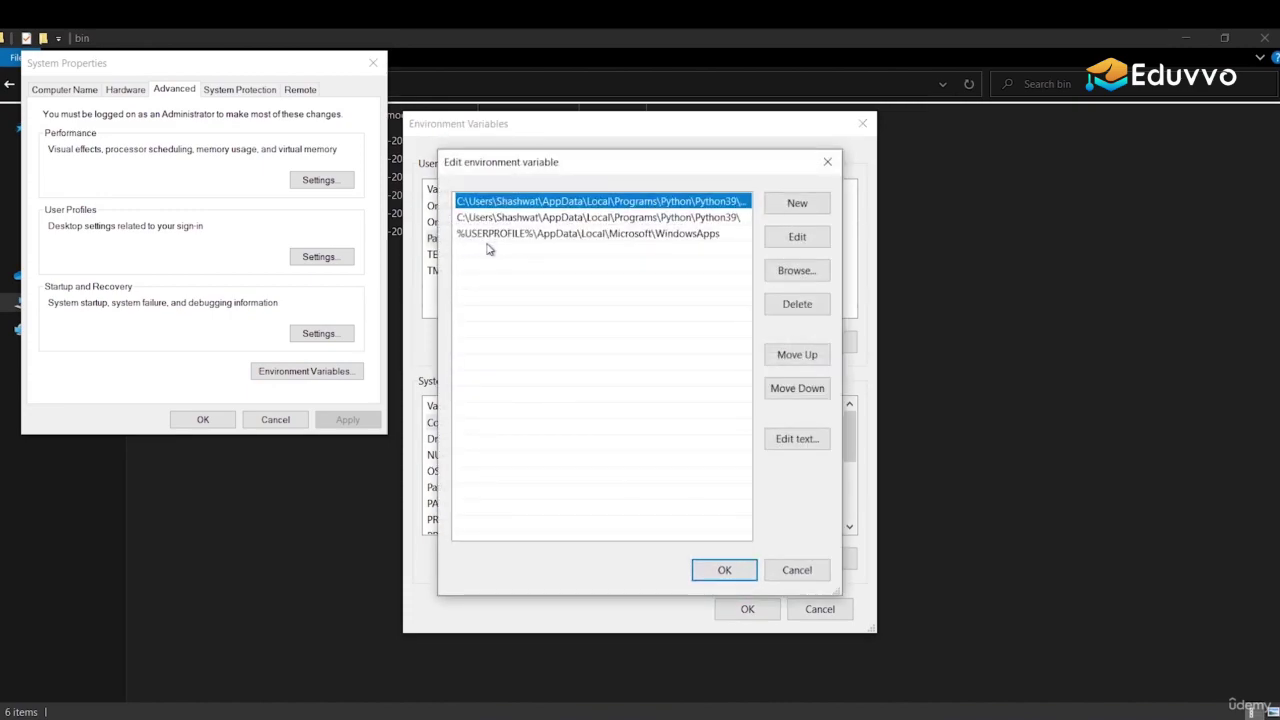
{"action": "left_click", "coordinate": [778, 207]}
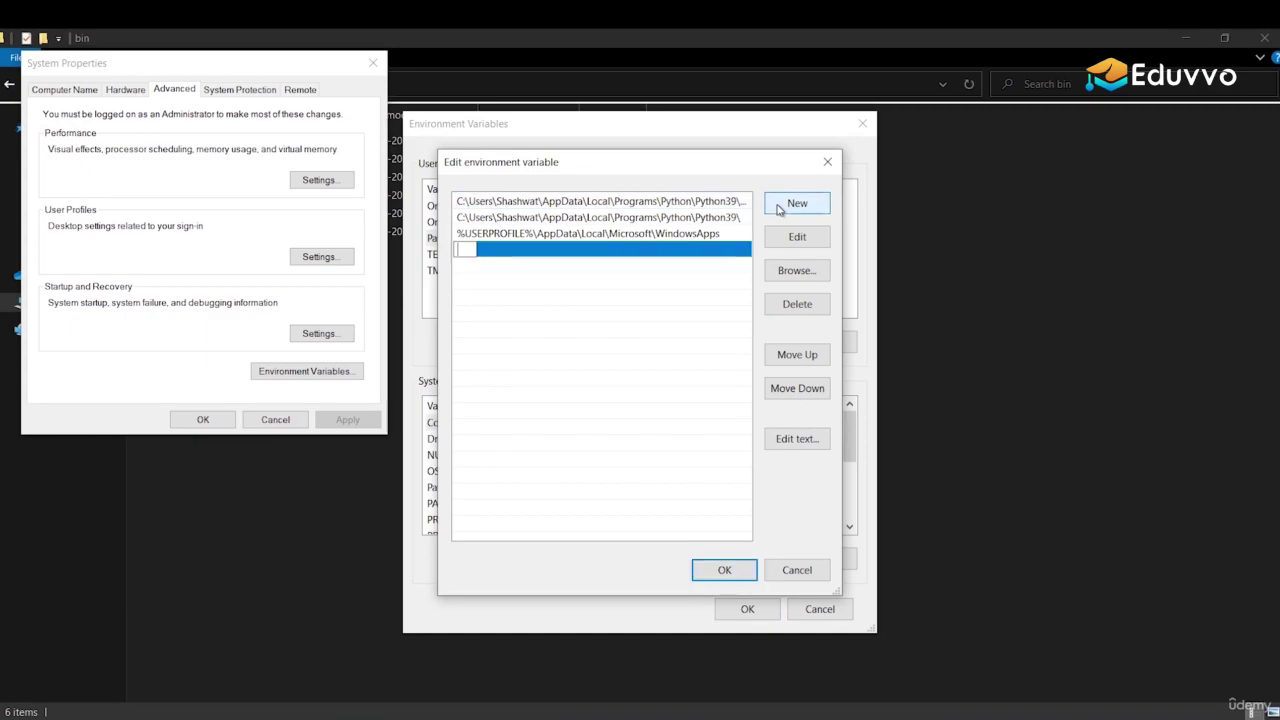
{"action": "key", "text": "ctrl+v"}
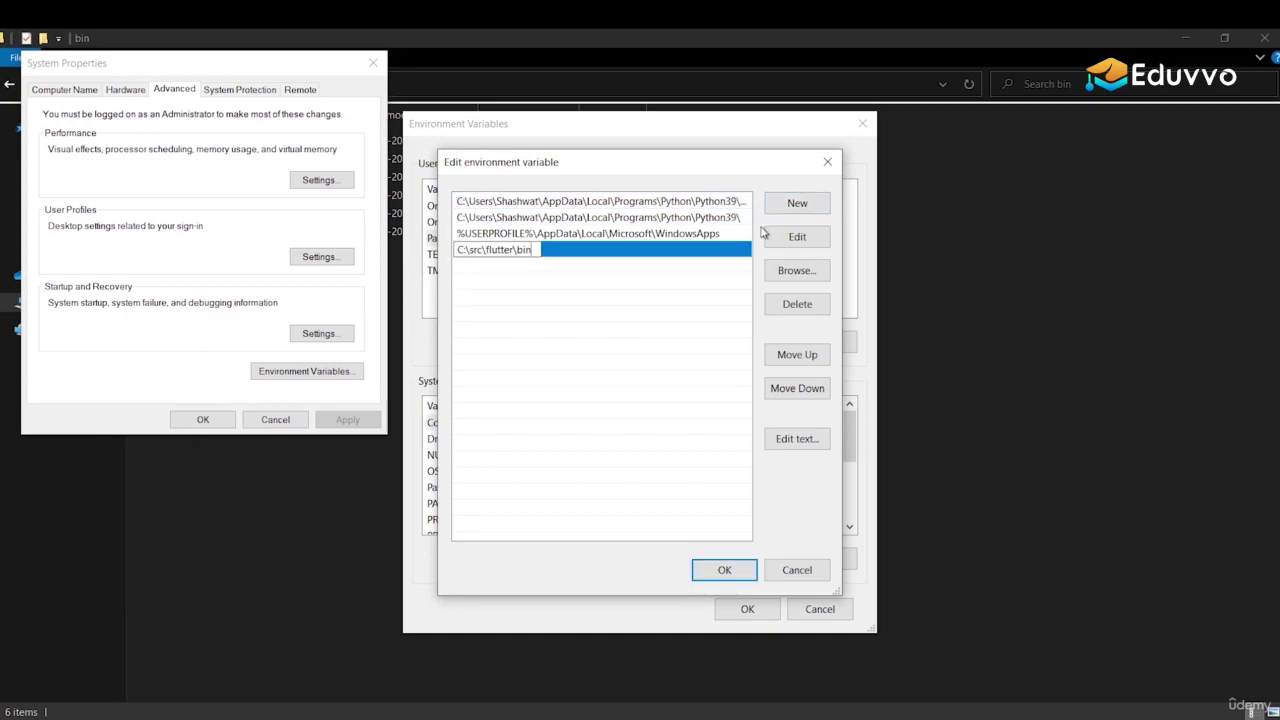
{"action": "left_click", "coordinate": [727, 573]}
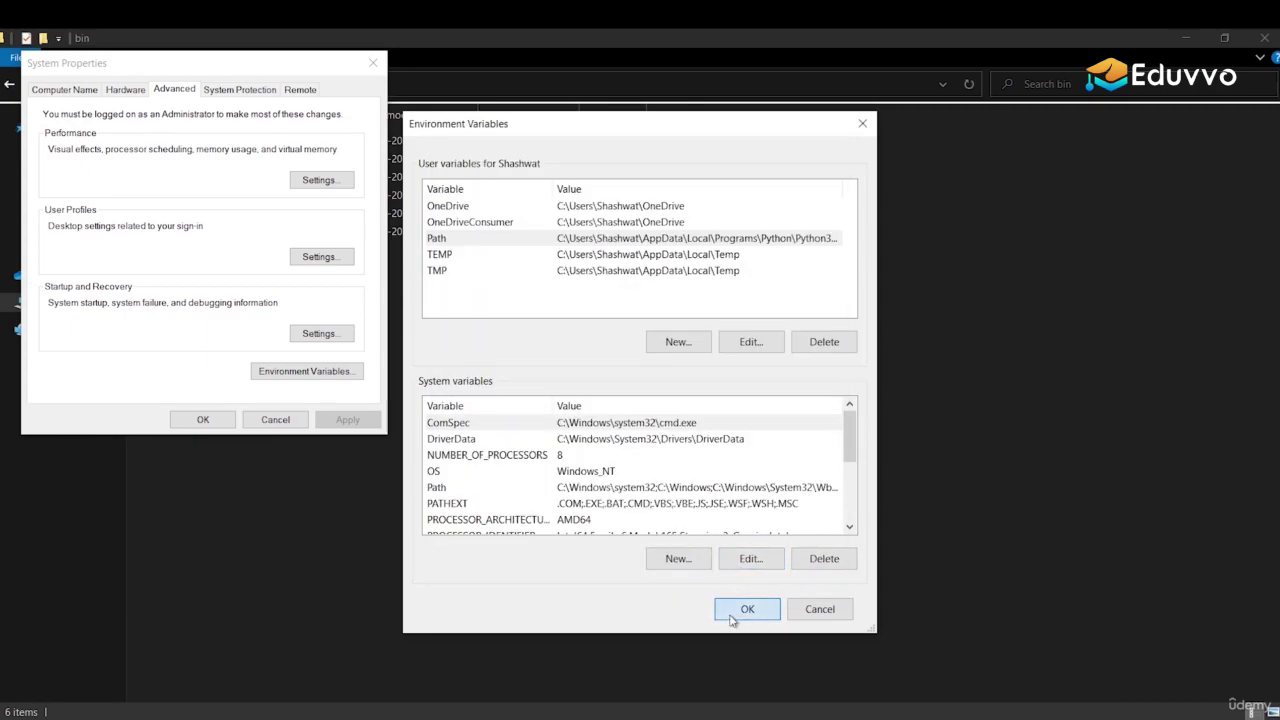
{"action": "left_click", "coordinate": [731, 615]}
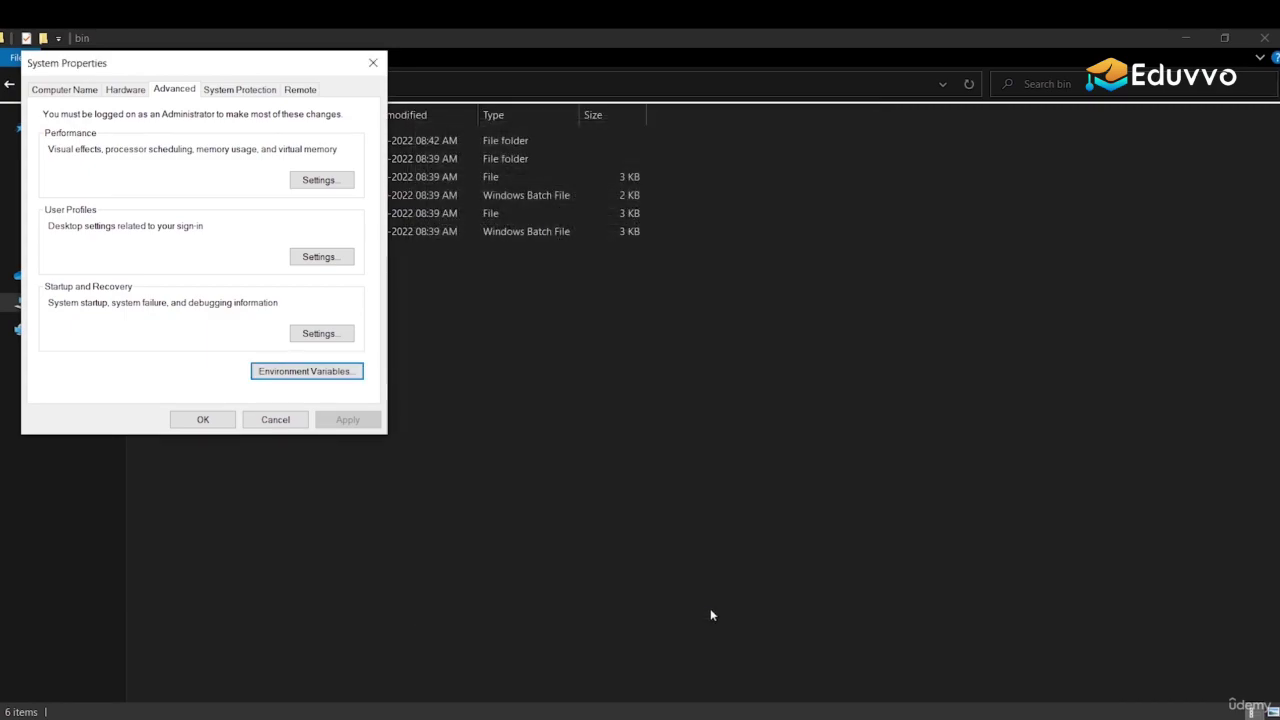
{"action": "left_click", "coordinate": [192, 424]}
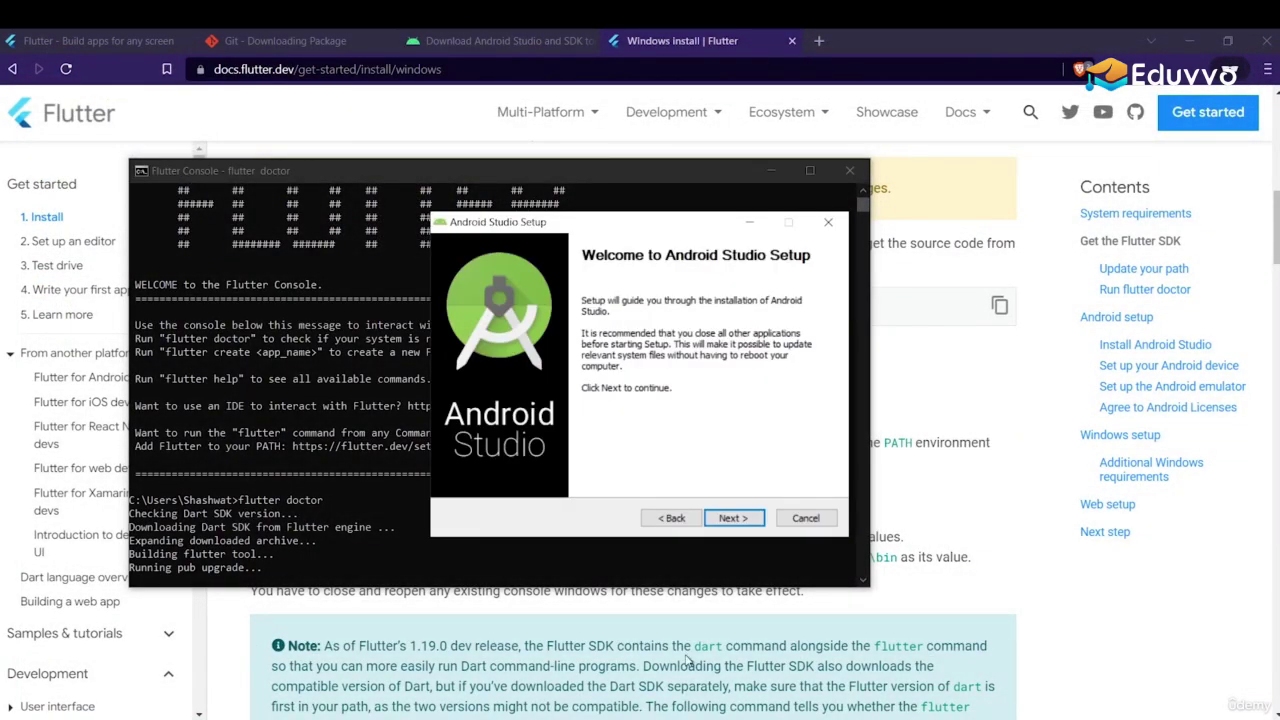
Step: Install Android Studio to the default location and Start Menu folder
{"action": "left_click", "coordinate": [736, 522]}
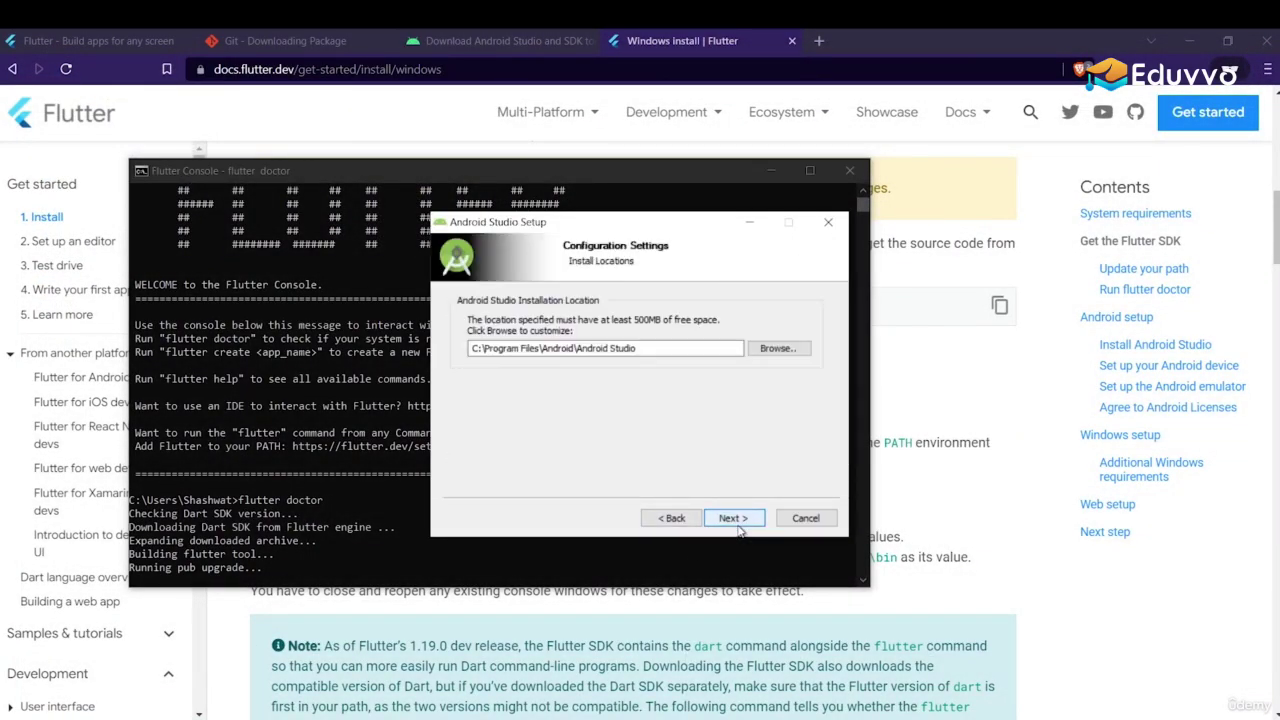
{"action": "left_click", "coordinate": [739, 530]}
{"action": "left_click", "coordinate": [739, 530]}
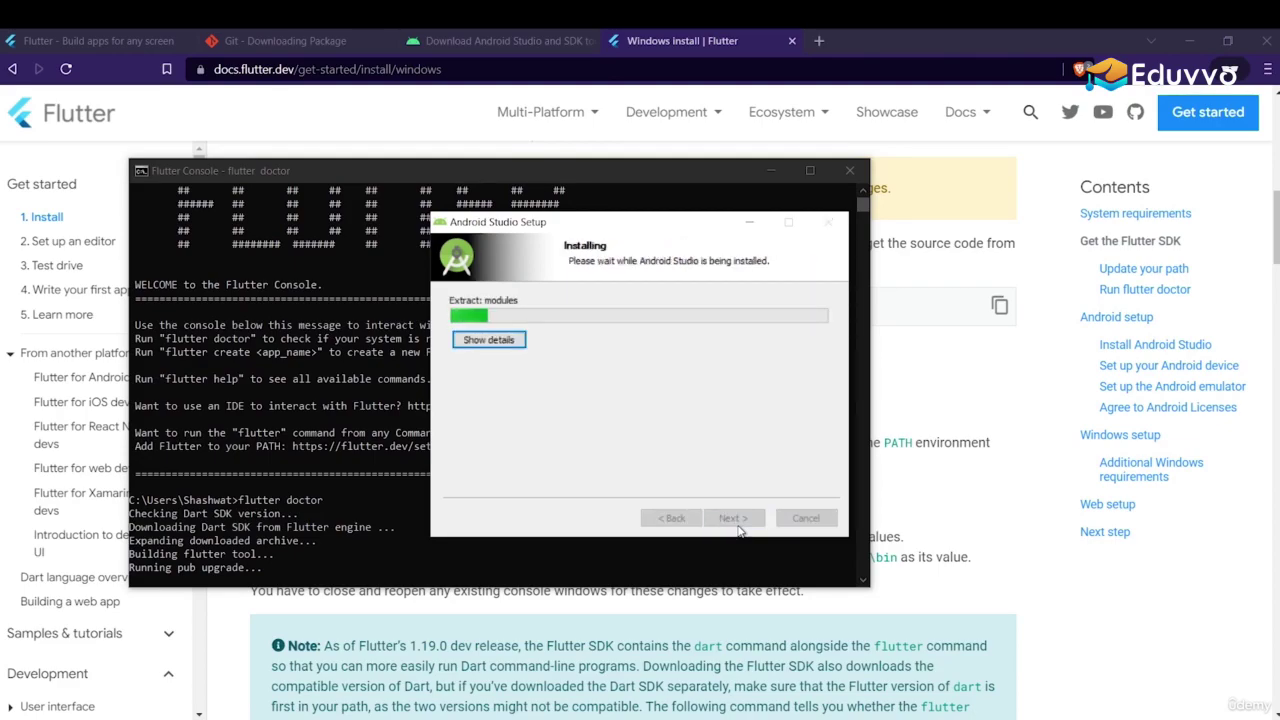
{"action": "left_click", "coordinate": [558, 565]}
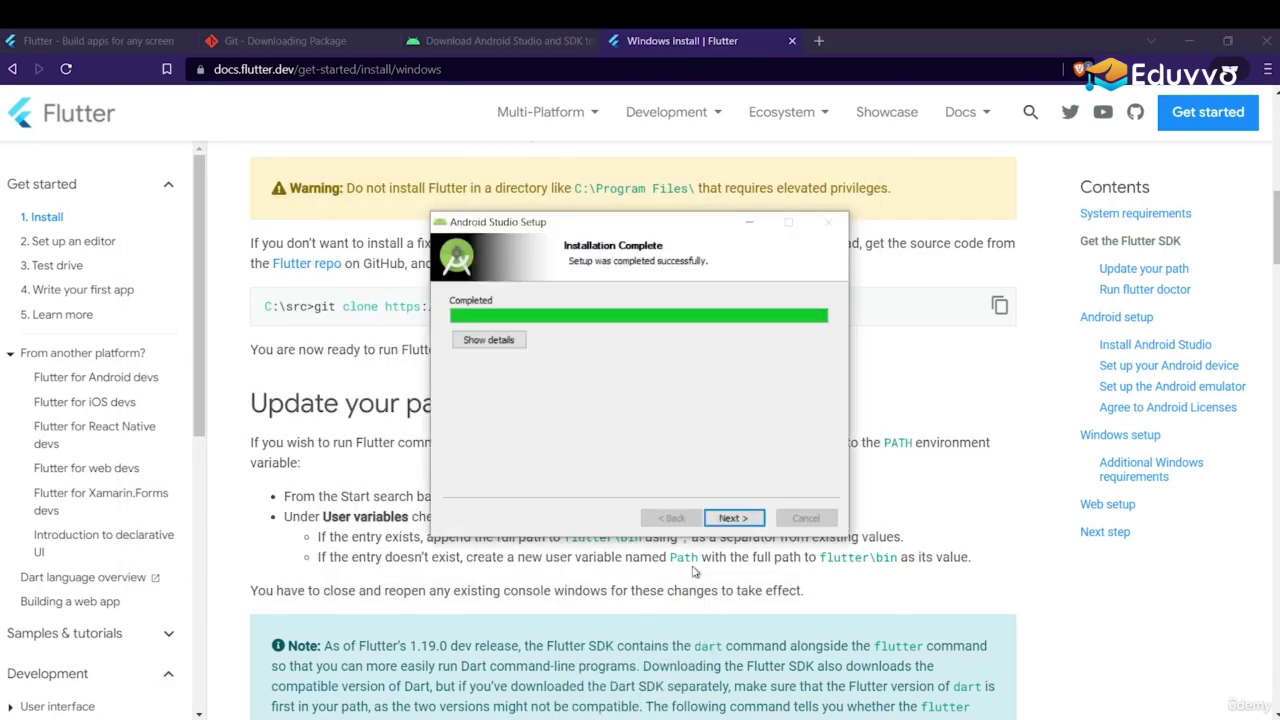
Step: Finish setup and launch Android Studio without importing previous settings
{"action": "left_click", "coordinate": [735, 518]}
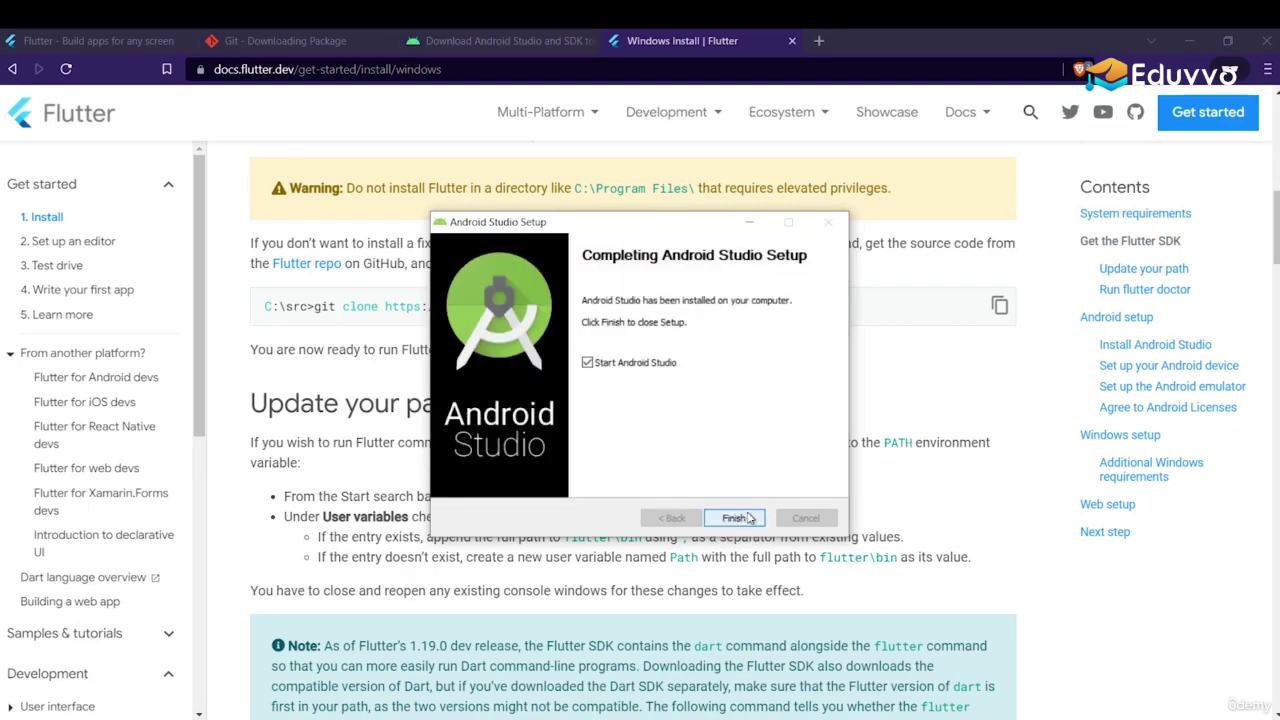
{"action": "left_click", "coordinate": [736, 518]}
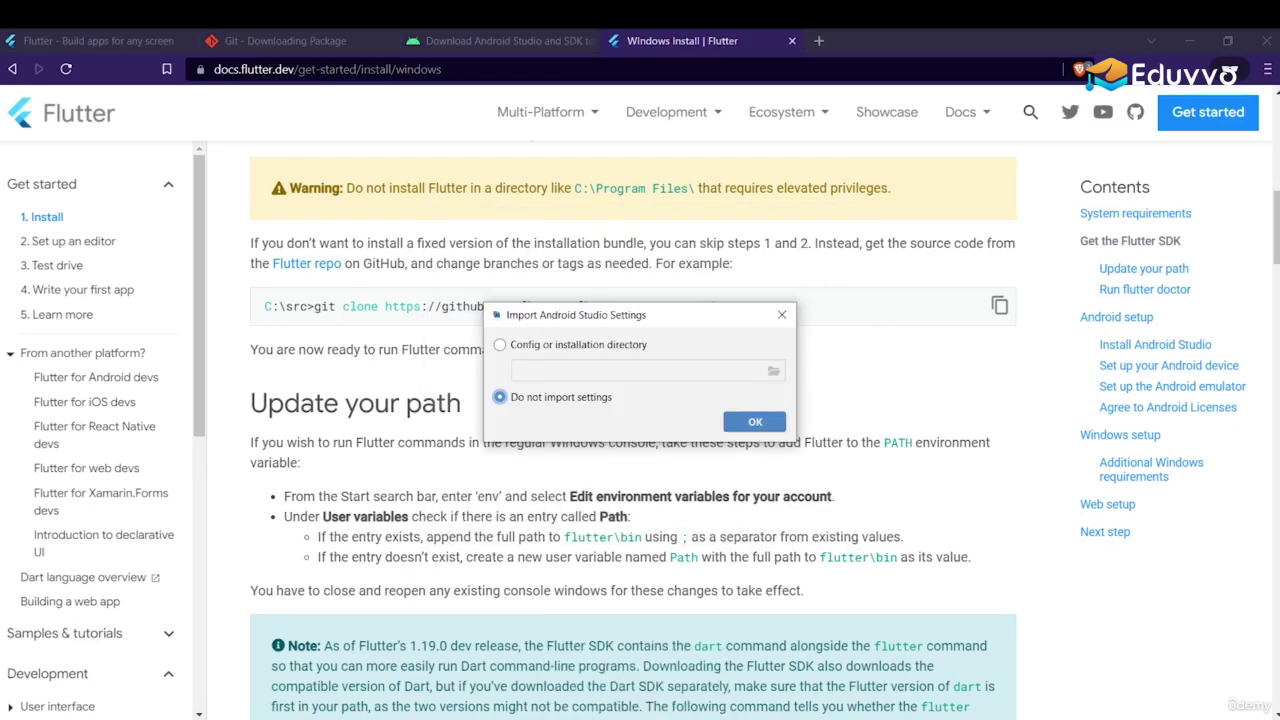
{"action": "left_click", "coordinate": [775, 421]}
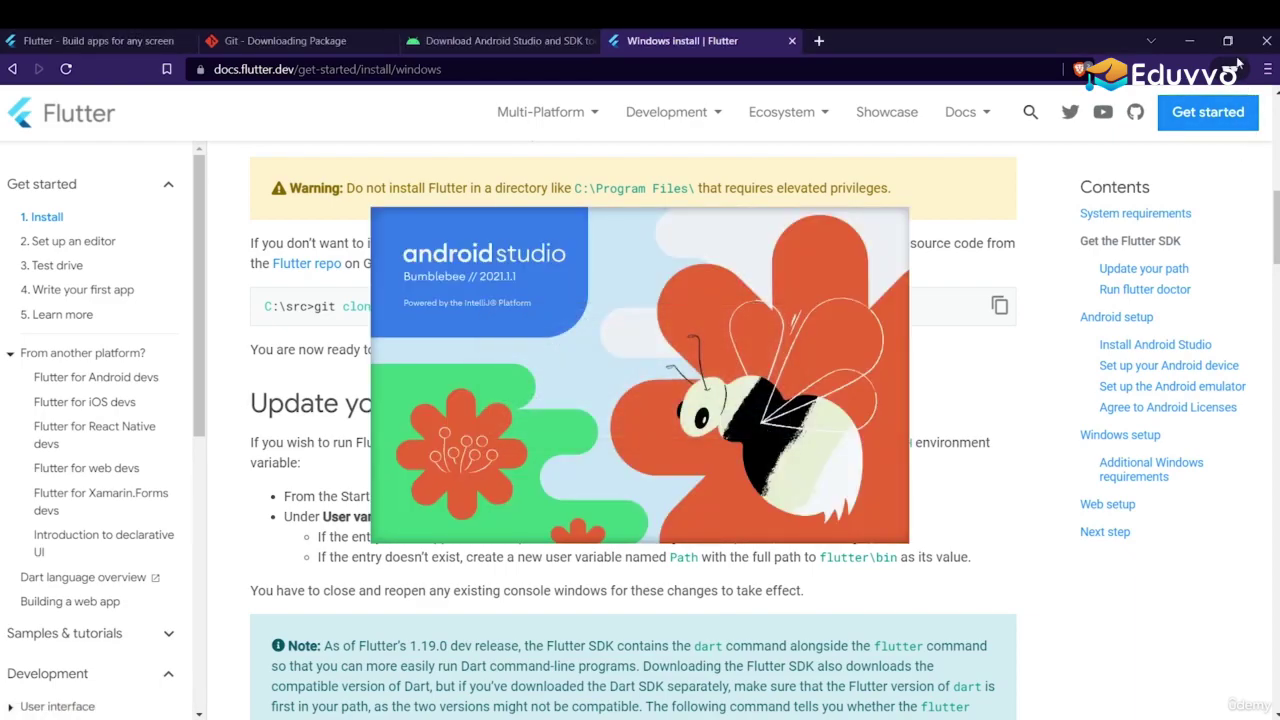
Step: Dismiss data sharing and run first-run setup with Standard install type and Darcula theme
{"action": "left_click", "coordinate": [1267, 41]}
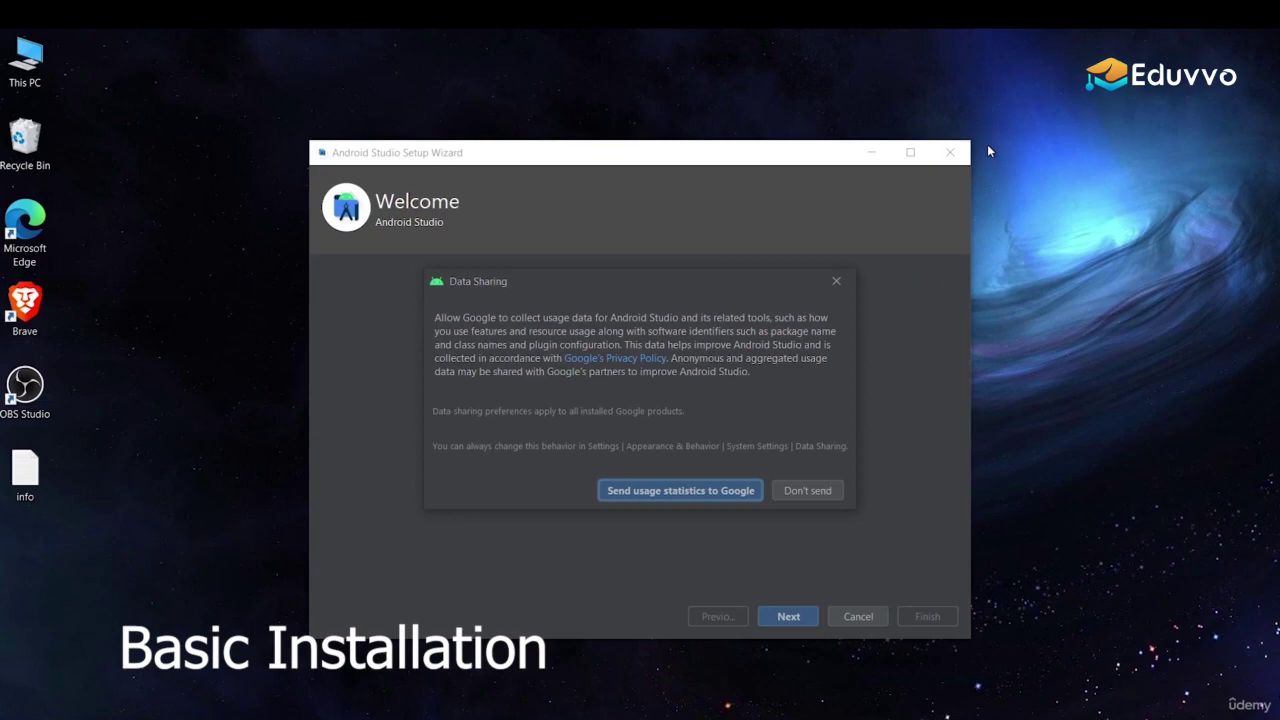
{"action": "left_click", "coordinate": [834, 282]}
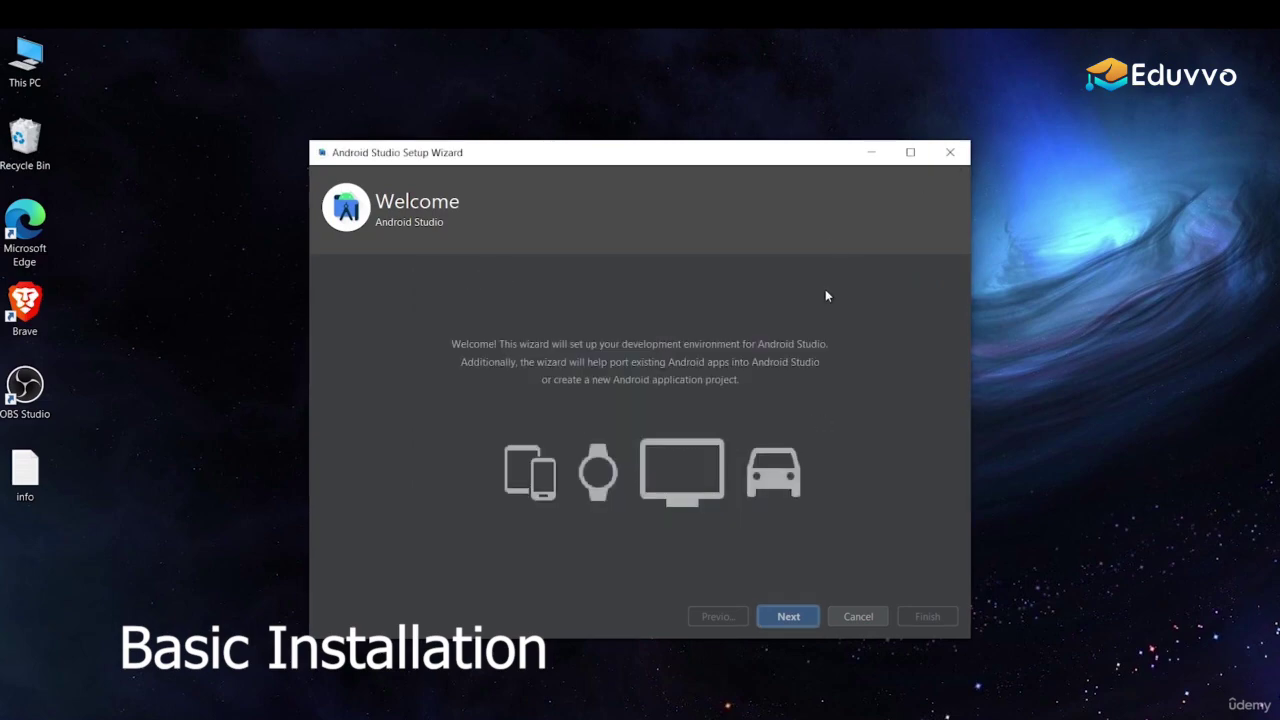
{"action": "left_click", "coordinate": [795, 618]}
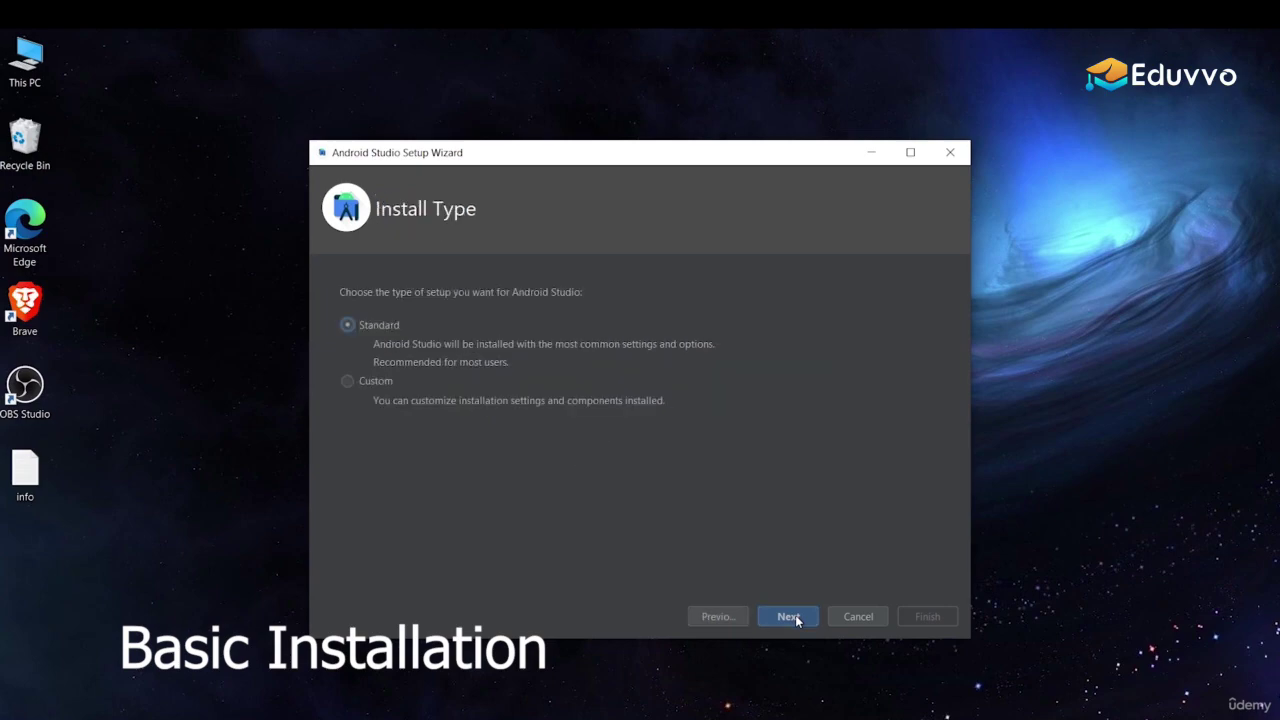
{"action": "left_click", "coordinate": [795, 617]}
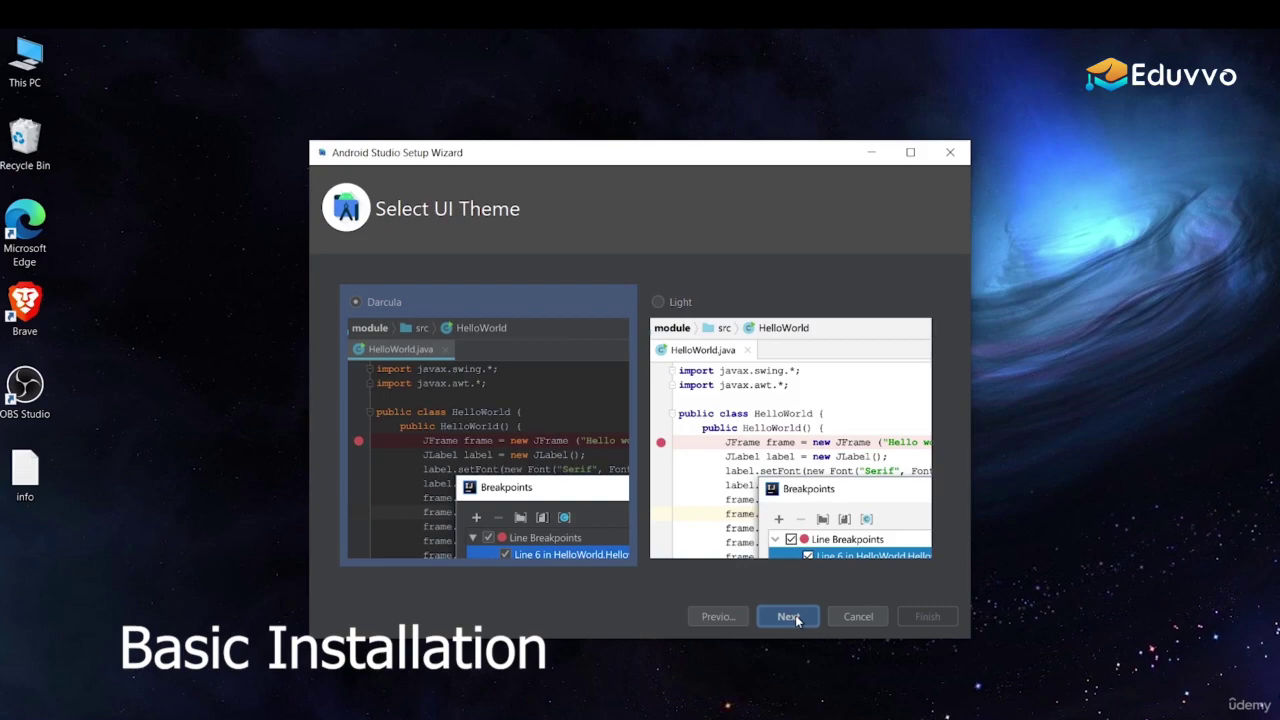
{"action": "left_click", "coordinate": [795, 617]}
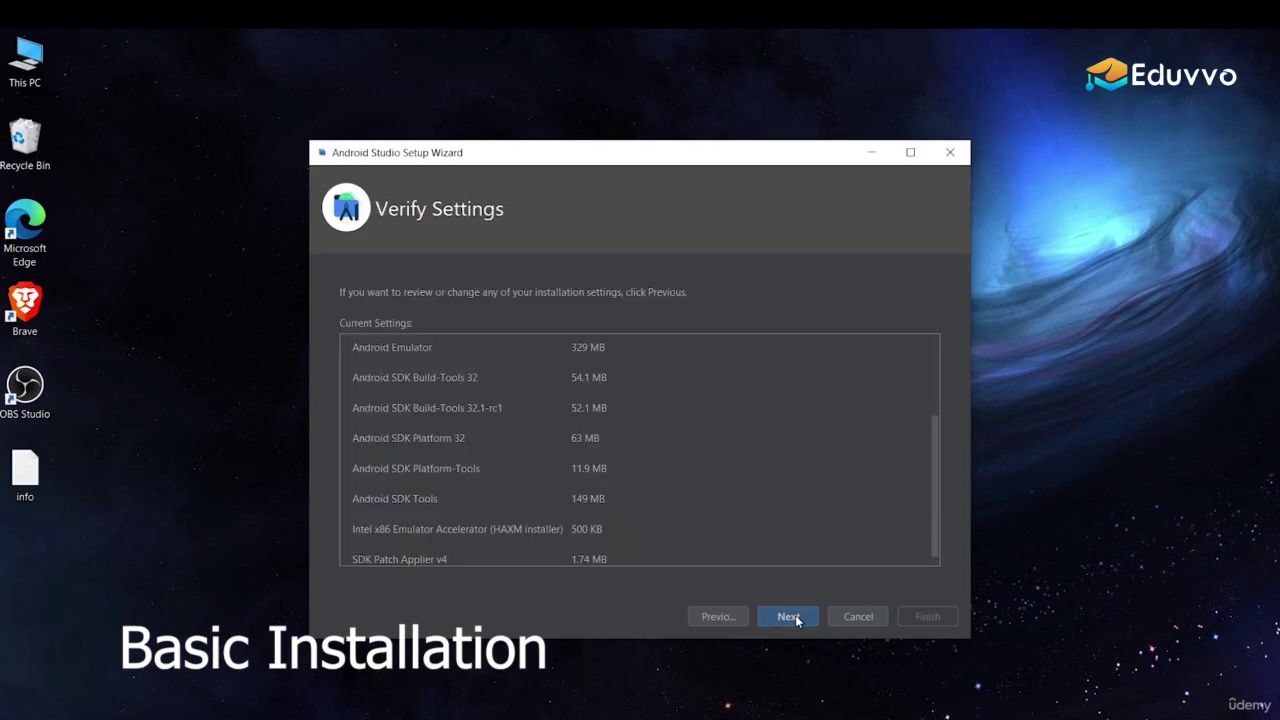
{"action": "left_click", "coordinate": [795, 617]}
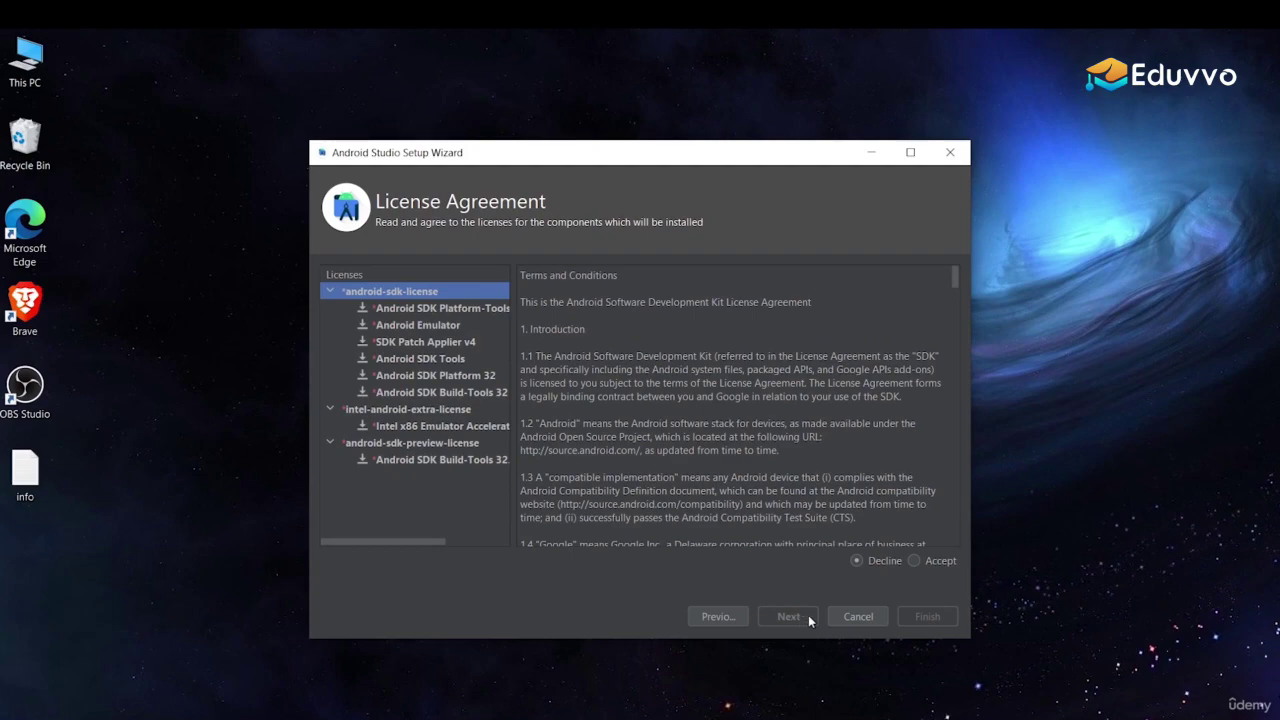
Step: Accept the SDK, Intel HAXM and SDK preview licenses and download the components
{"action": "left_click", "coordinate": [915, 560]}
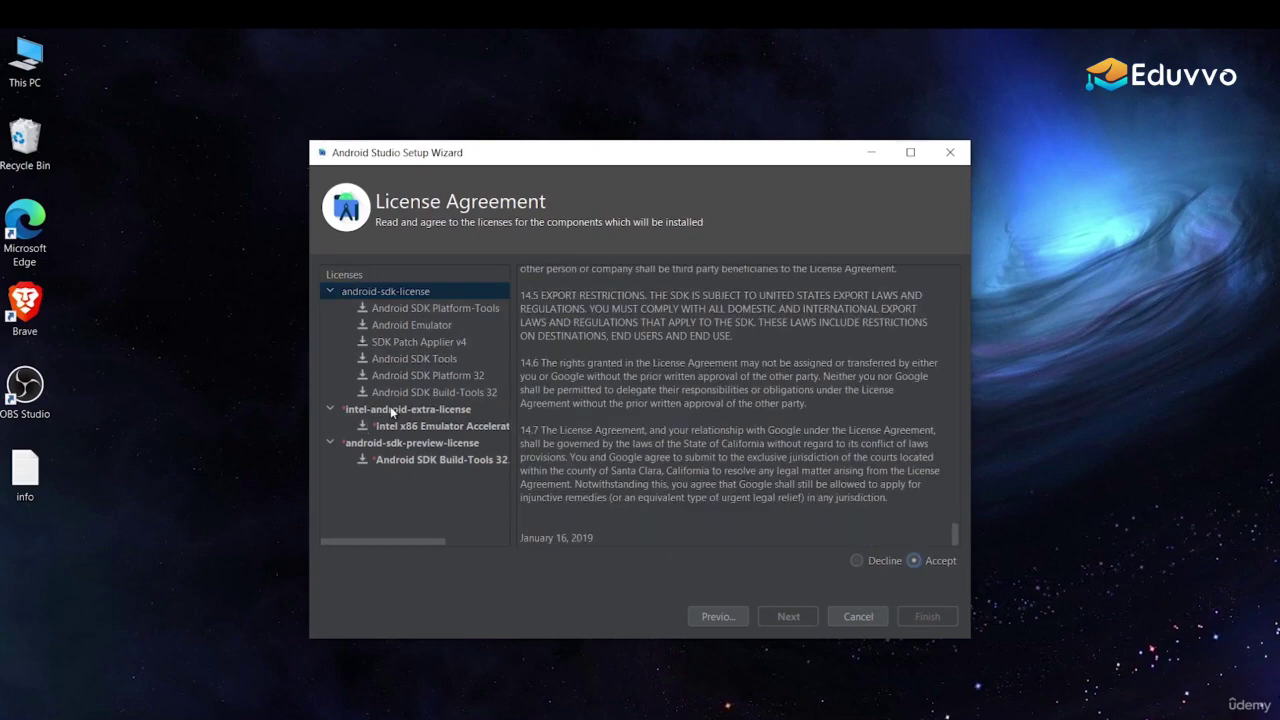
{"action": "left_click", "coordinate": [395, 410]}
{"action": "left_click", "coordinate": [913, 561]}
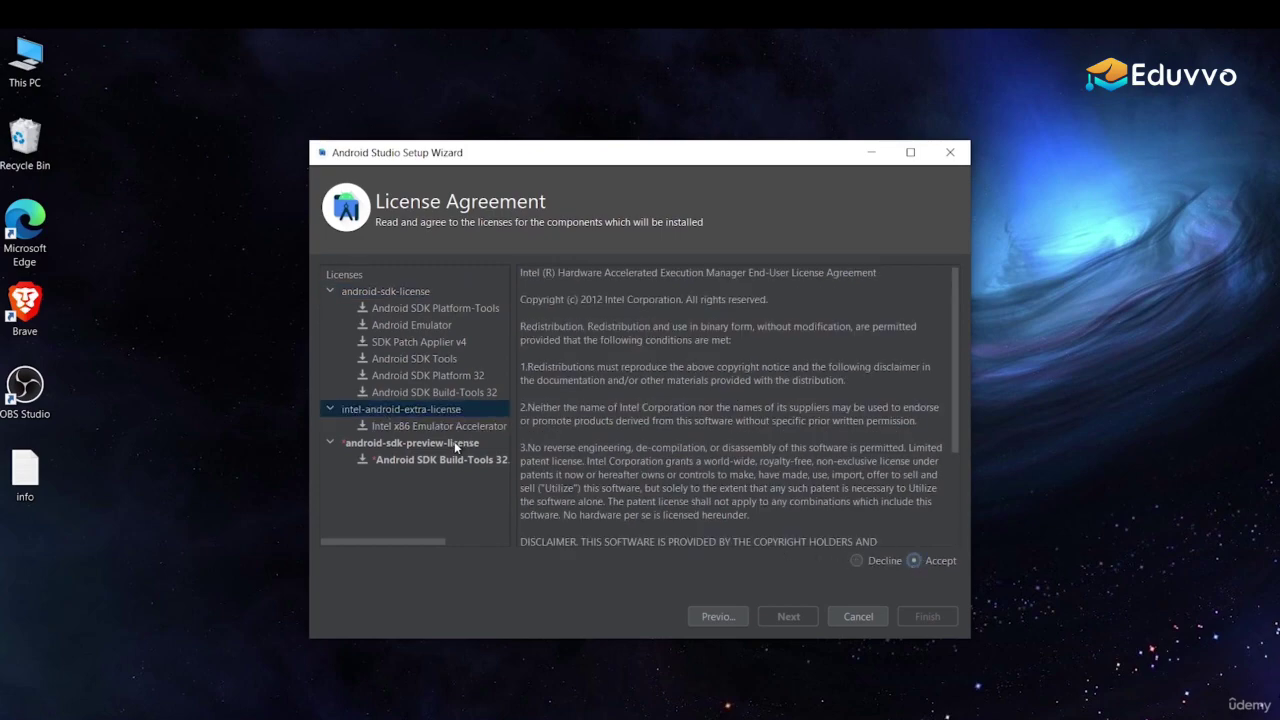
{"action": "left_click", "coordinate": [454, 443]}
{"action": "left_click", "coordinate": [926, 565]}
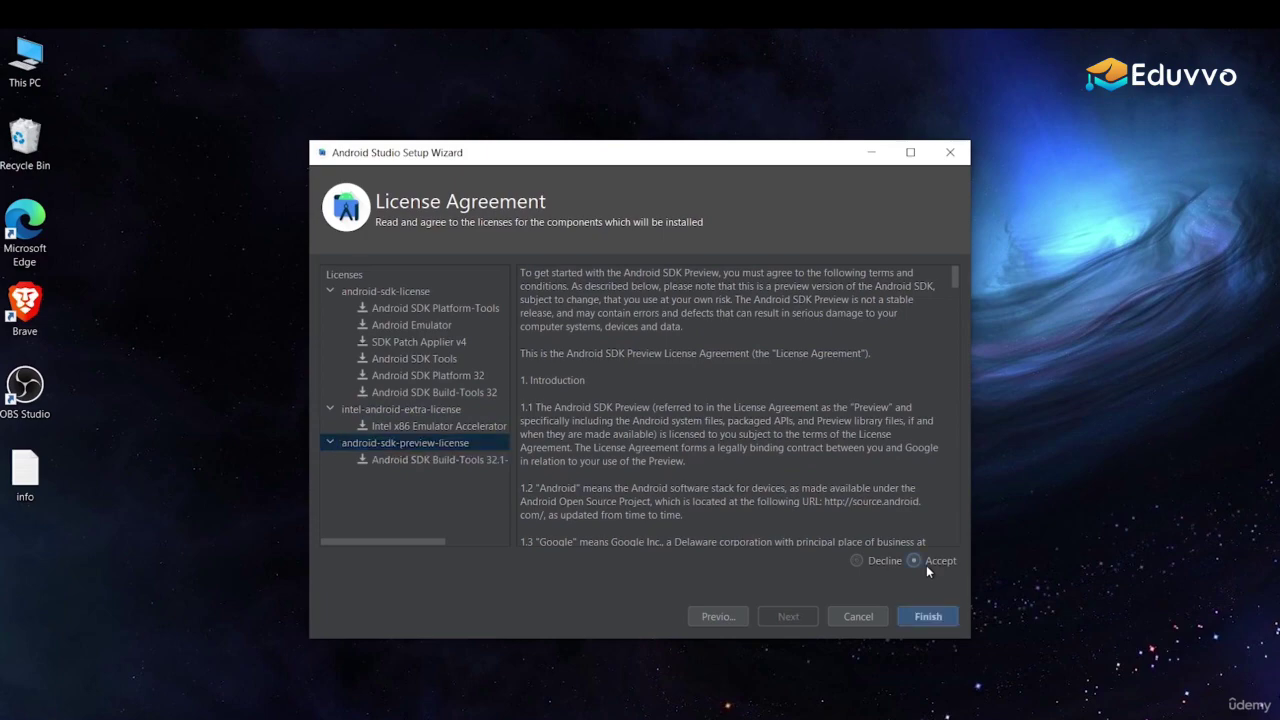
{"action": "left_click", "coordinate": [931, 619]}
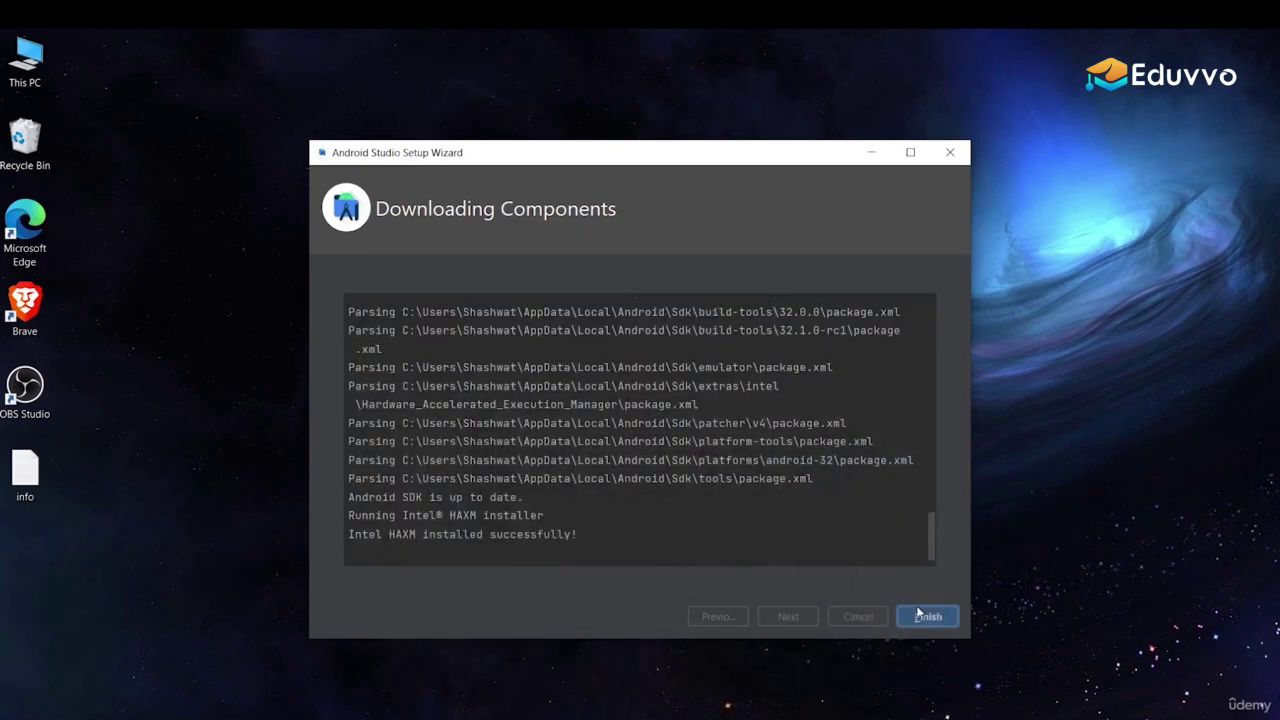
{"action": "left_click", "coordinate": [927, 618]}
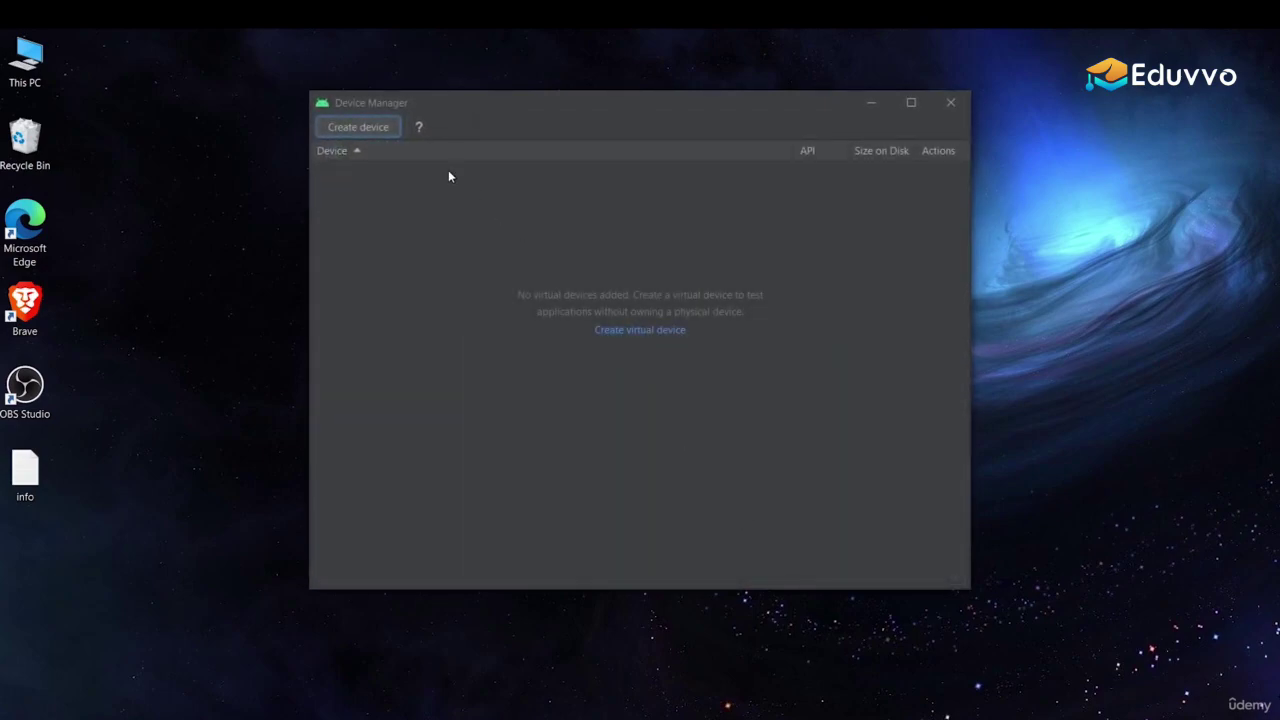
Step: Start a new Pixel 4 virtual device and download the R (API 30) system image
{"action": "left_click", "coordinate": [358, 127]}
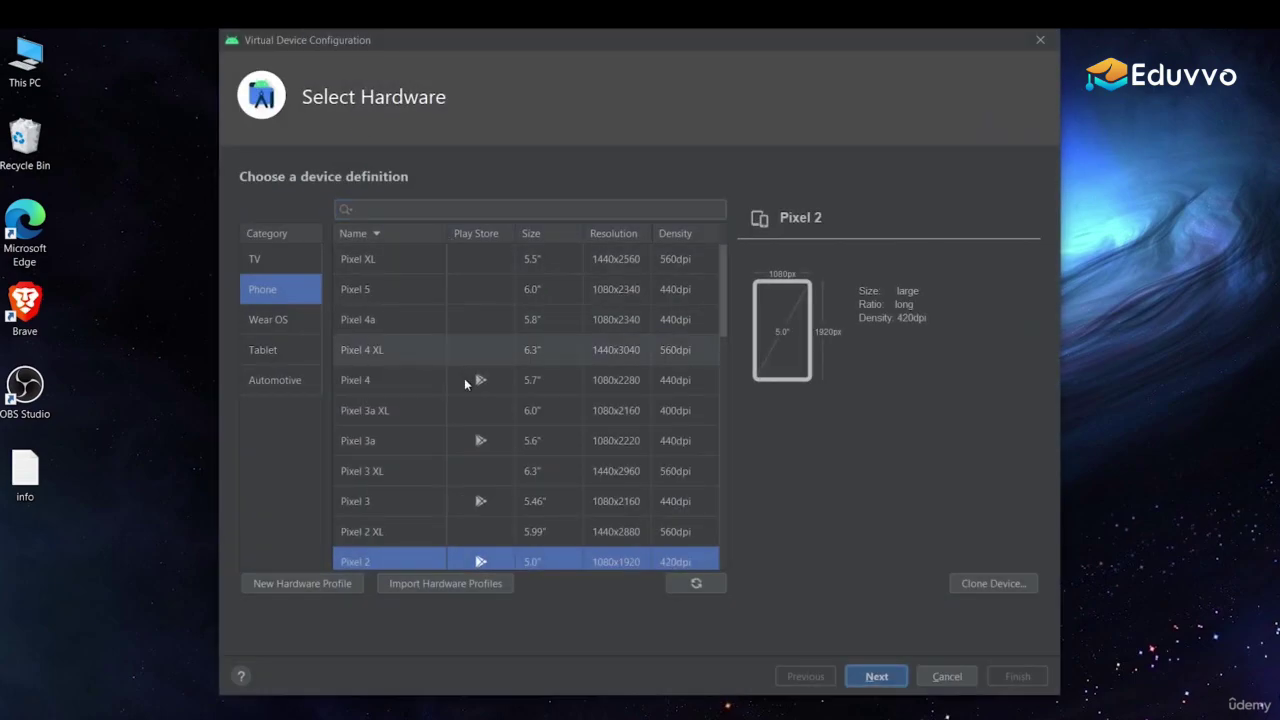
{"action": "left_click", "coordinate": [464, 385]}
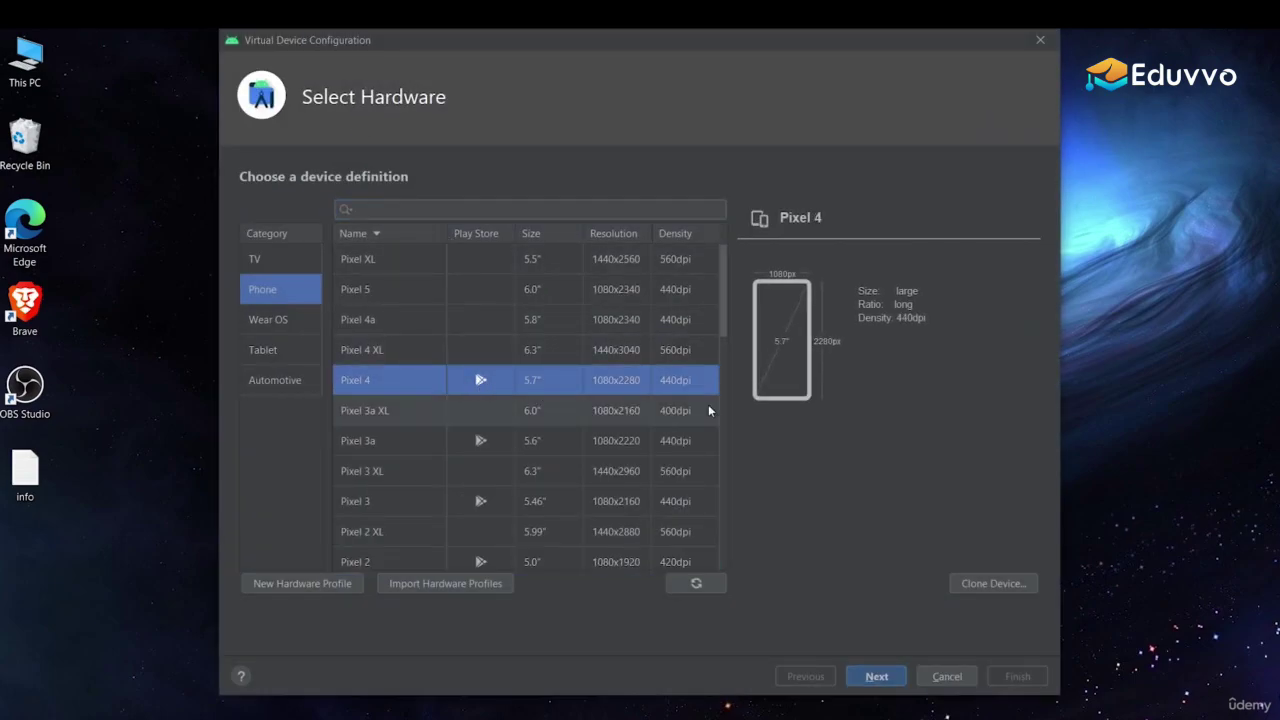
{"action": "left_click", "coordinate": [893, 680]}
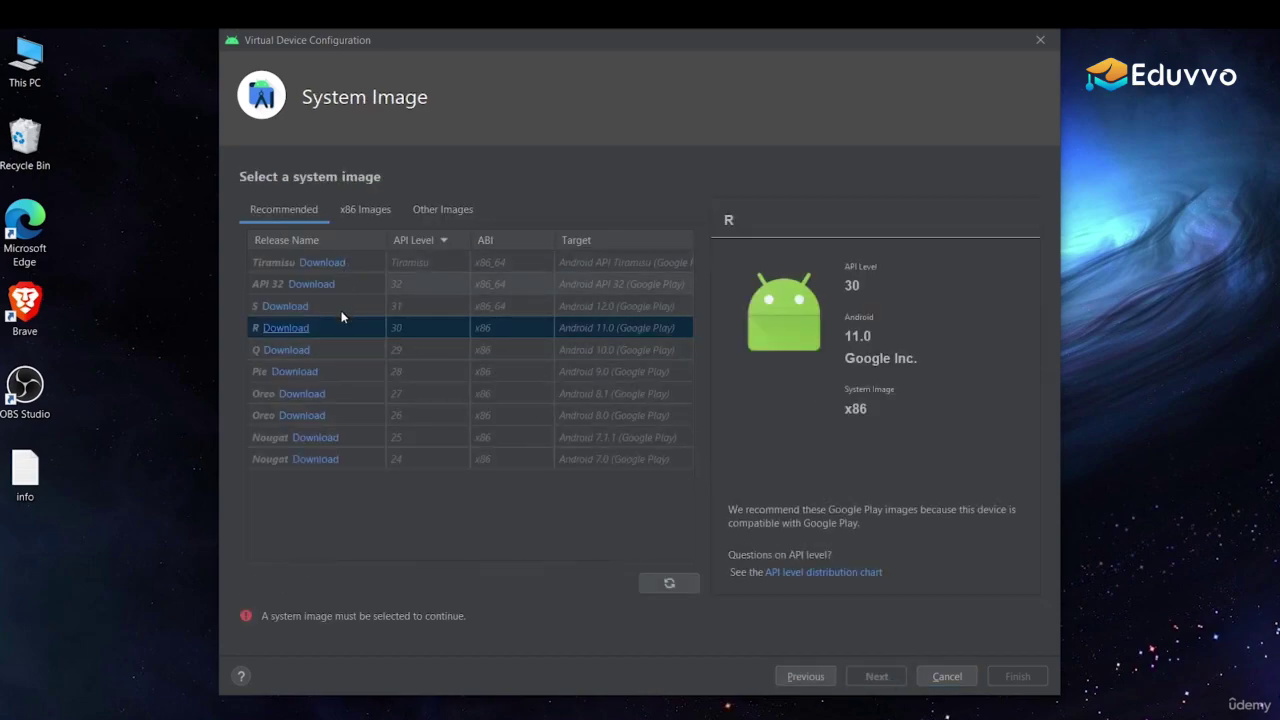
{"action": "left_click", "coordinate": [280, 330]}
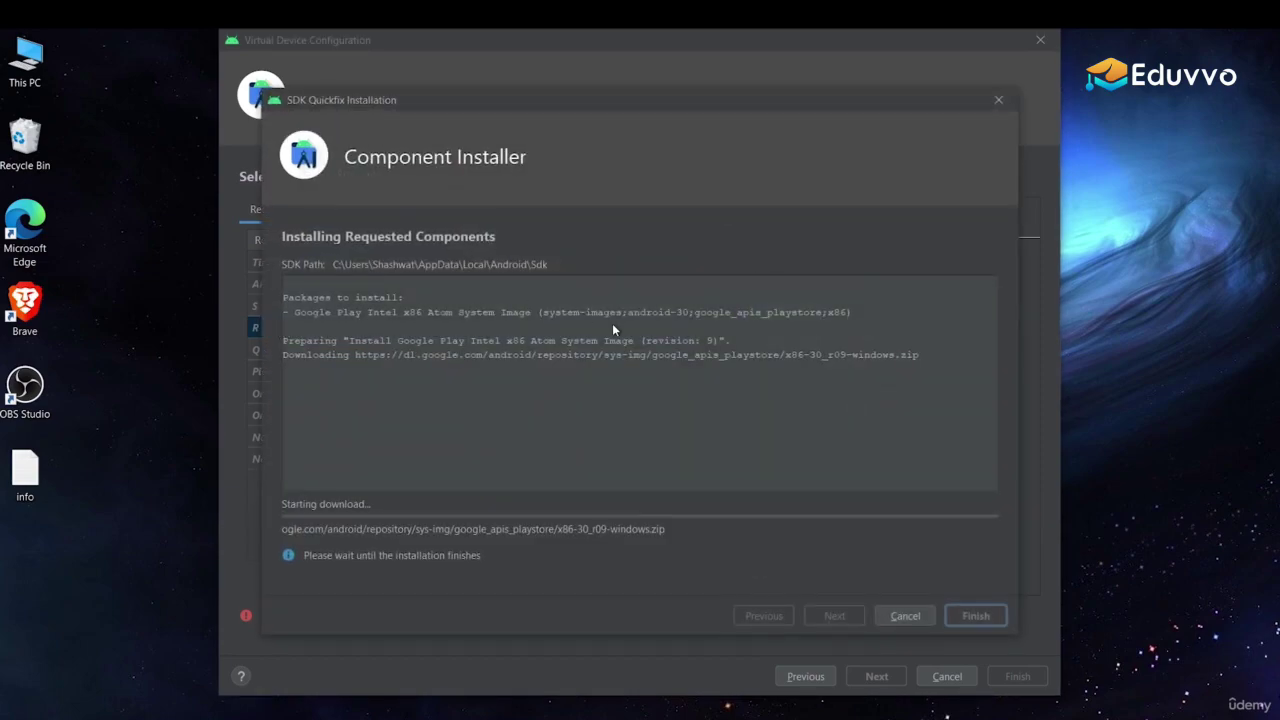
{"action": "left_click", "coordinate": [978, 609]}
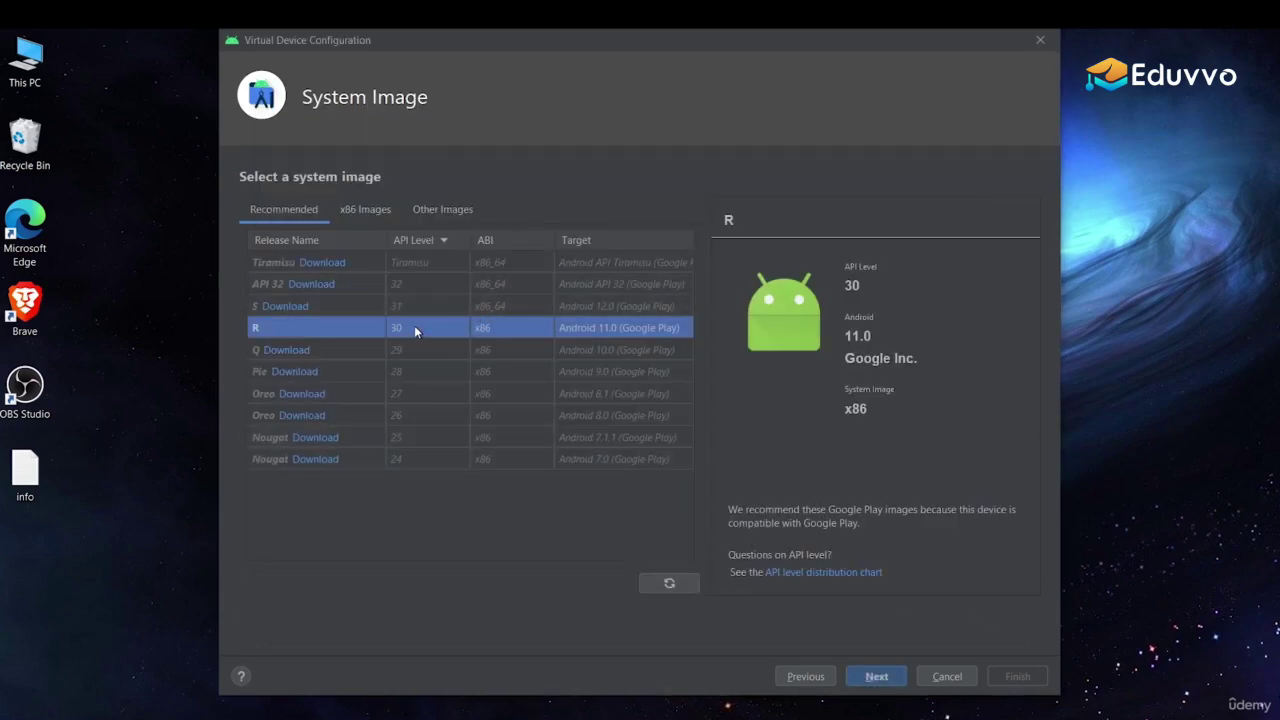
Step: Create the Pixel 4 API 30 device with the R image and close Device Manager
{"action": "left_click", "coordinate": [876, 676]}
{"action": "left_click", "coordinate": [1008, 676]}
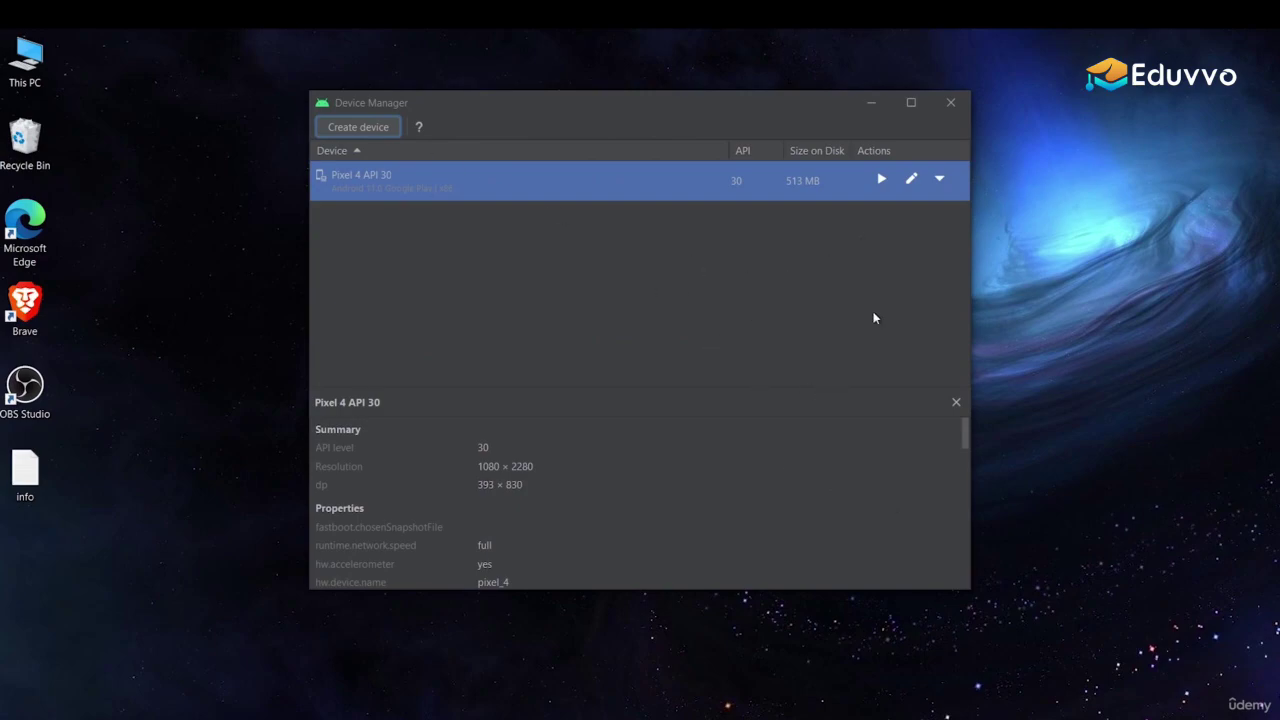
{"action": "left_click", "coordinate": [950, 102]}
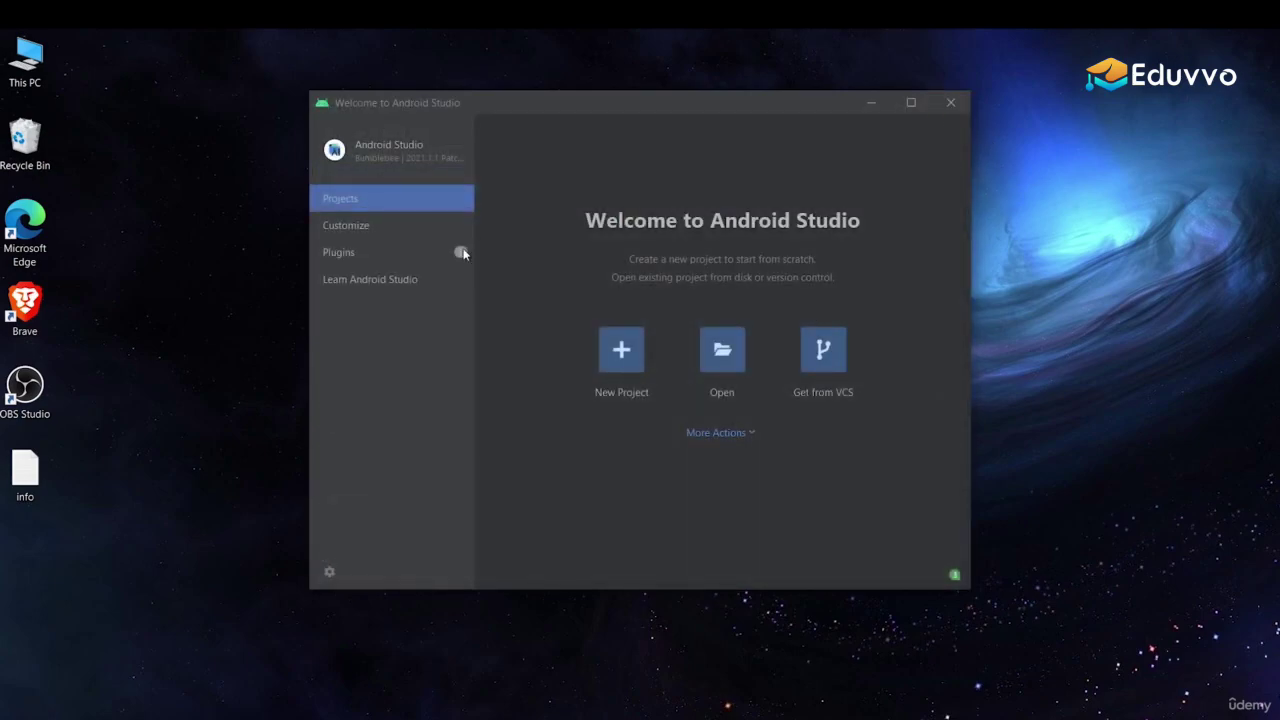
Step: Install the Flutter plugin from the Marketplace together with the required Dart plugin
{"action": "left_click", "coordinate": [351, 253]}
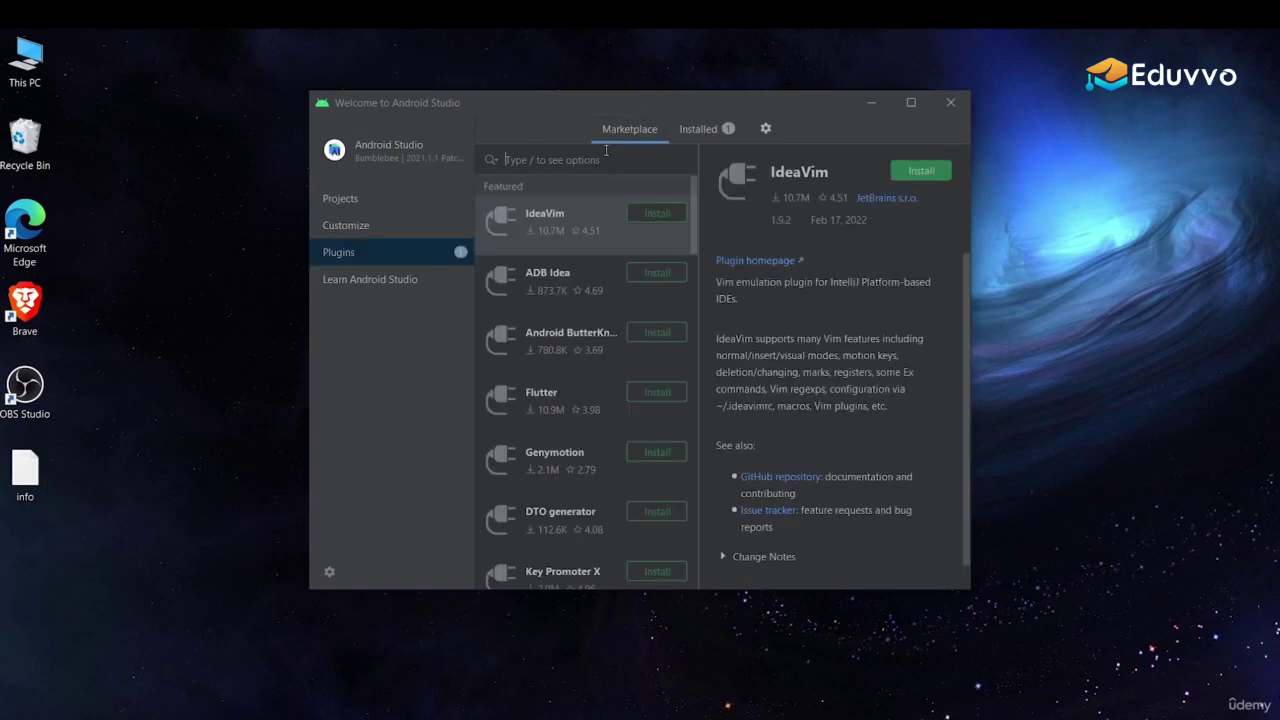
{"action": "type", "text": "f"}
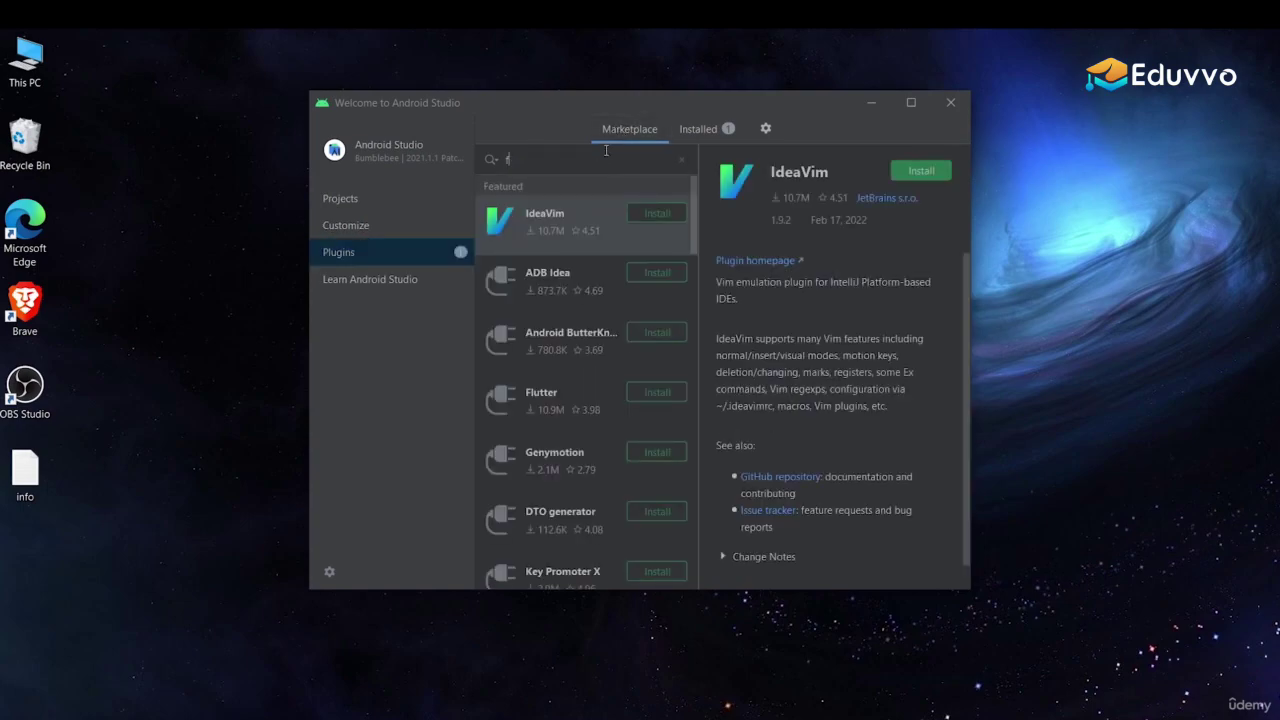
{"action": "left_click", "coordinate": [580, 285]}
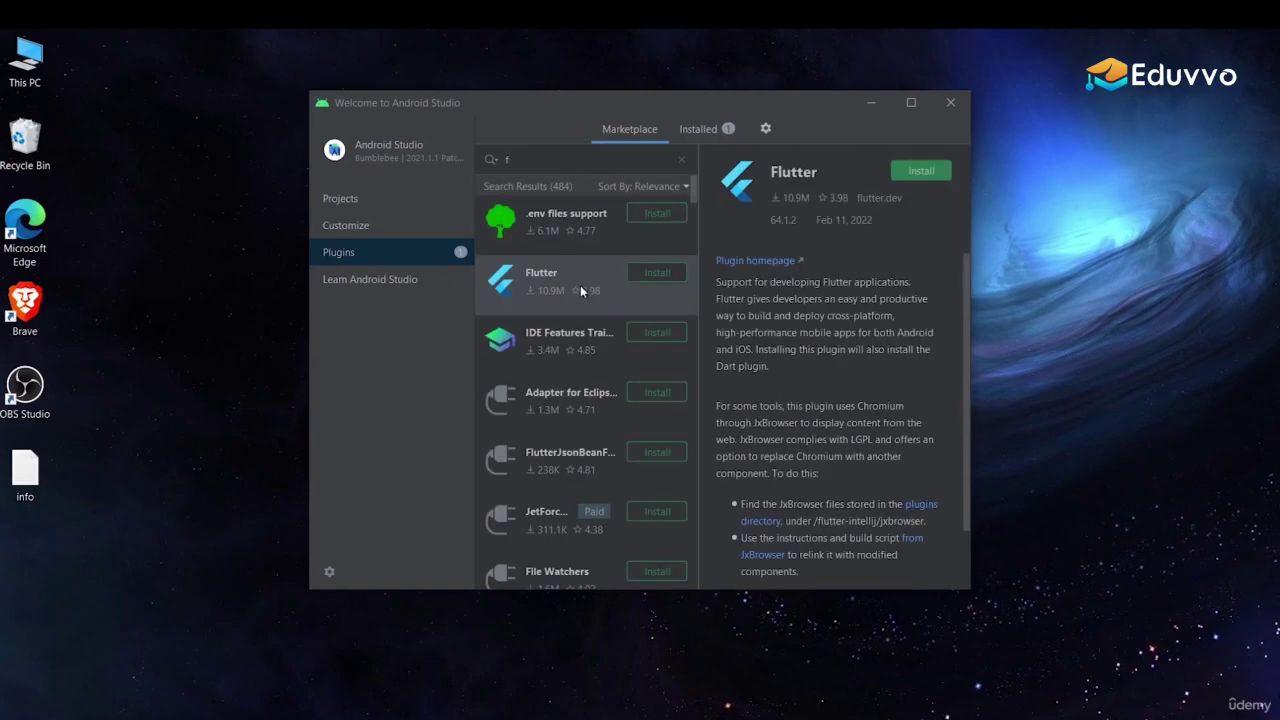
{"action": "left_click", "coordinate": [940, 174]}
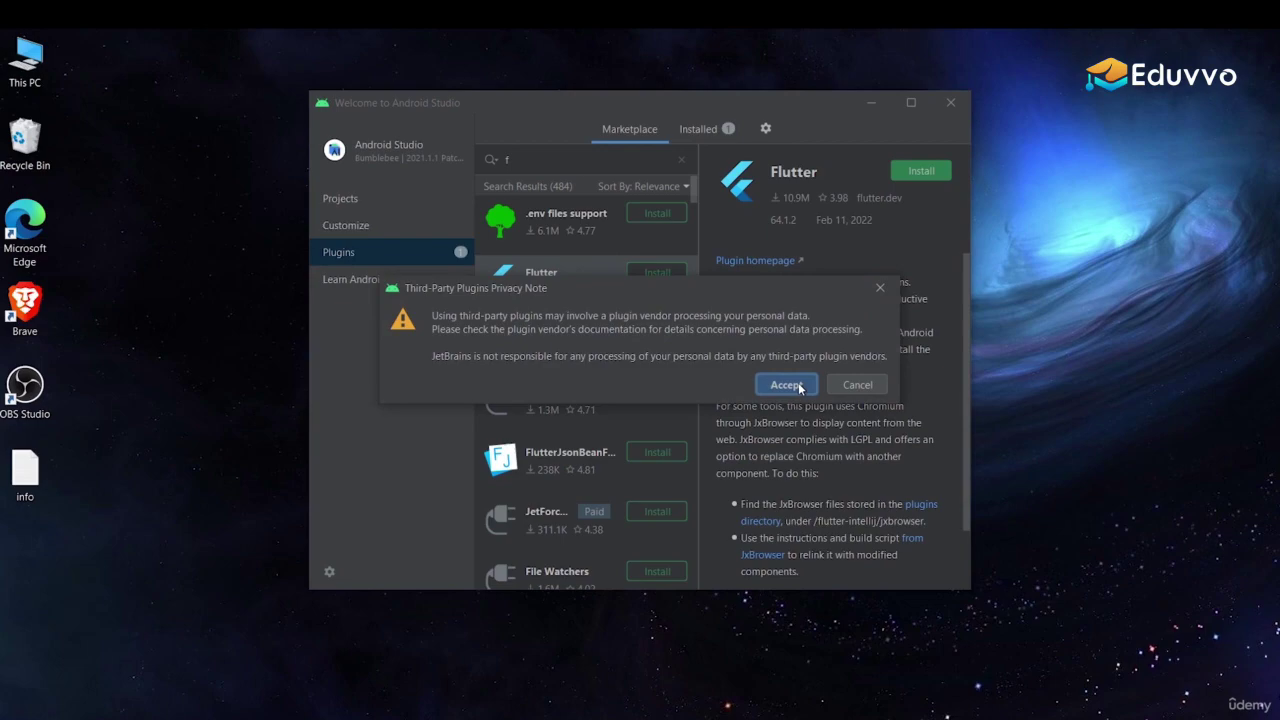
{"action": "left_click", "coordinate": [798, 385]}
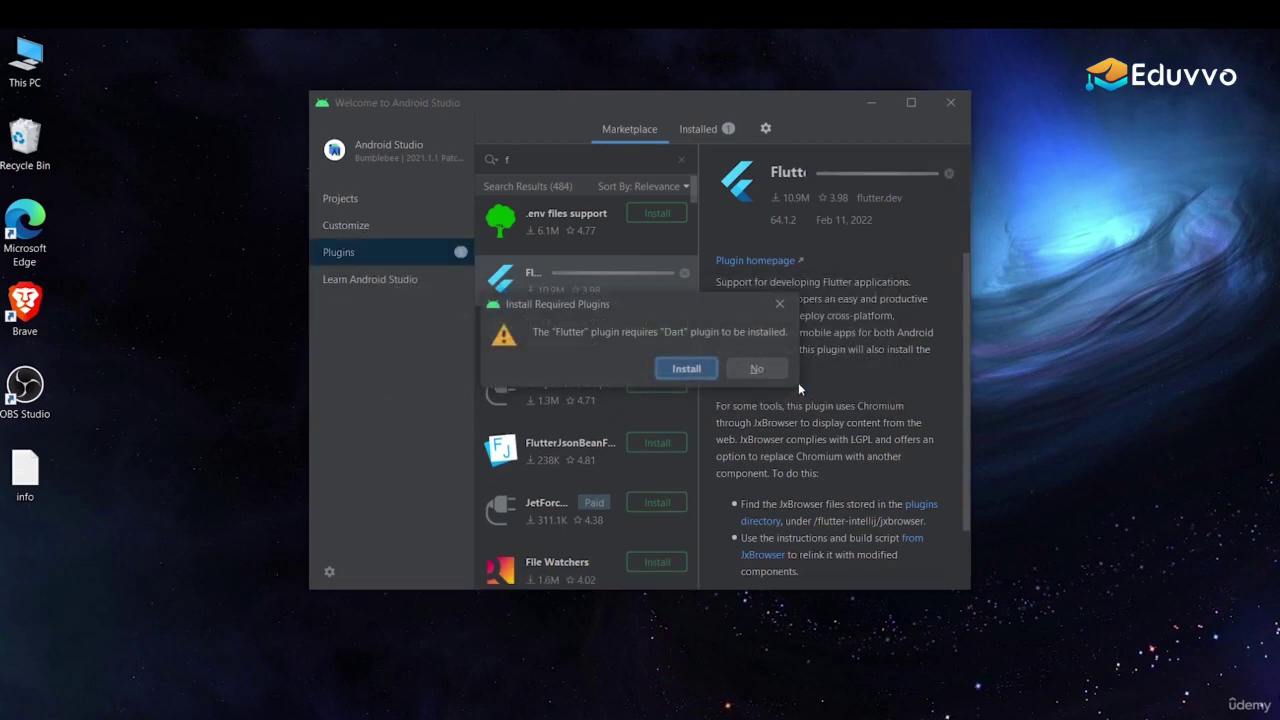
{"action": "left_click", "coordinate": [686, 369]}
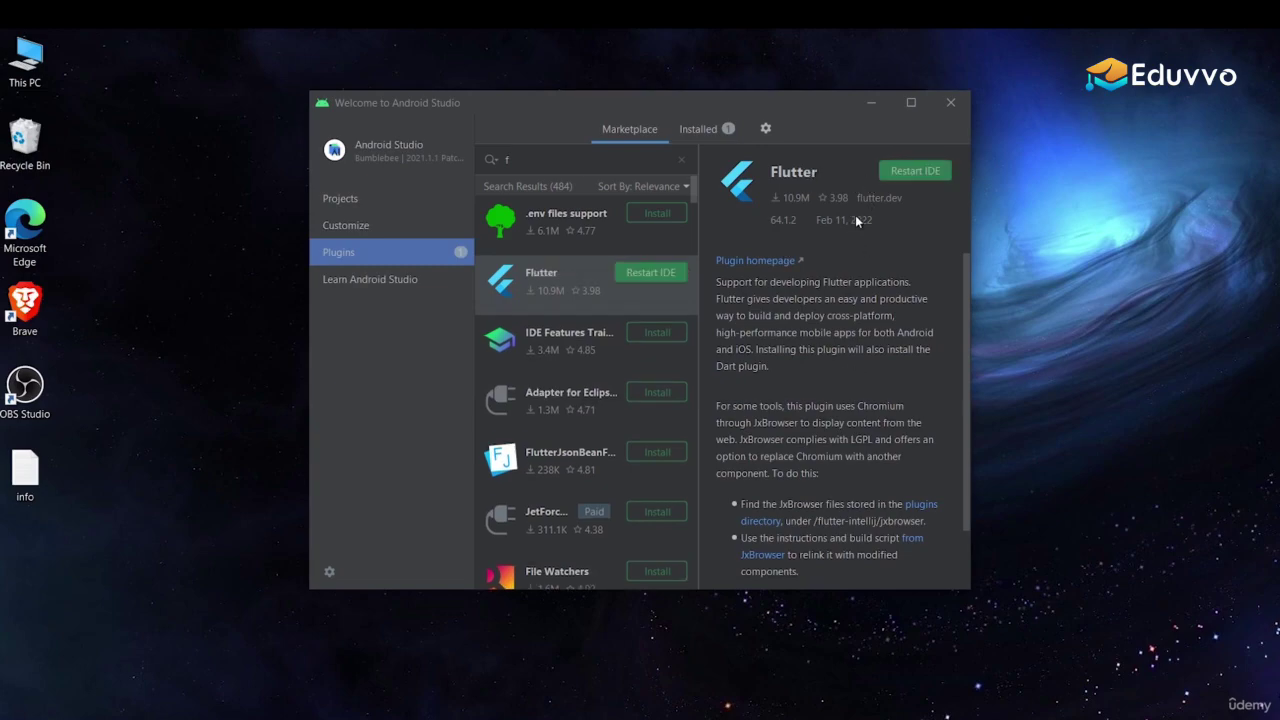
Step: Restart Android Studio to apply the plugins and decline sending usage statistics
{"action": "left_click", "coordinate": [921, 173]}
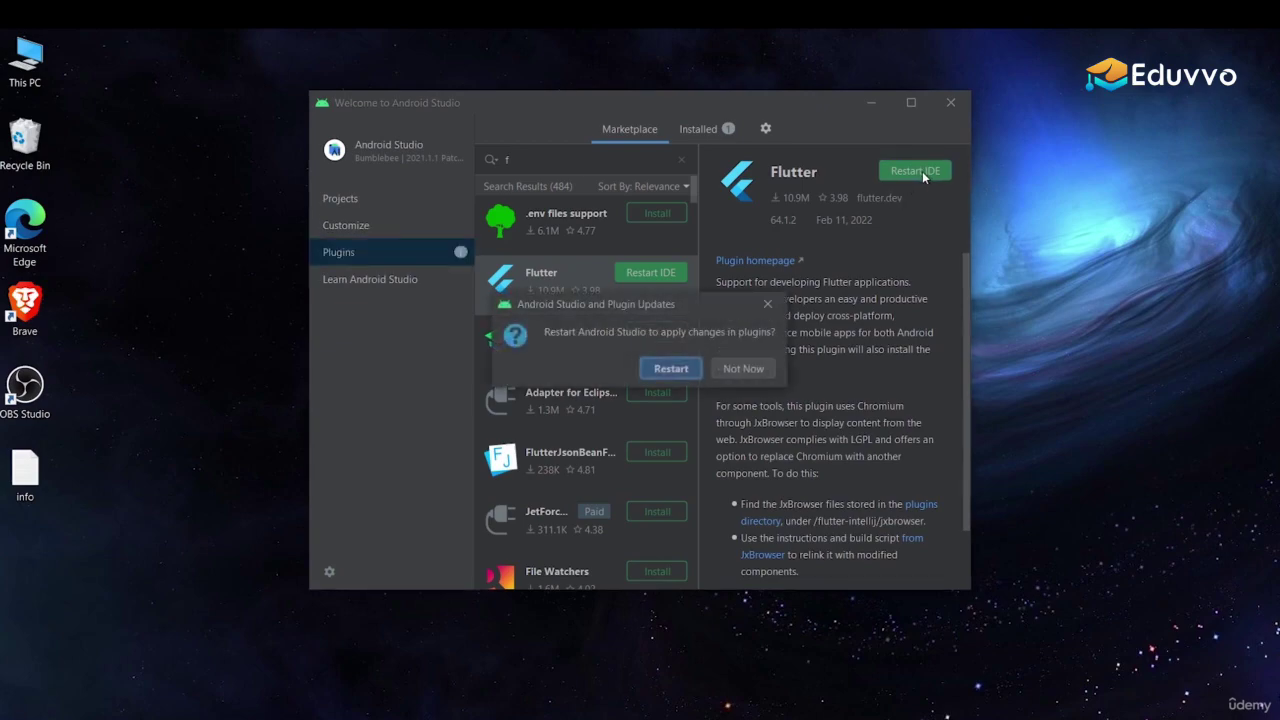
{"action": "left_click", "coordinate": [666, 369]}
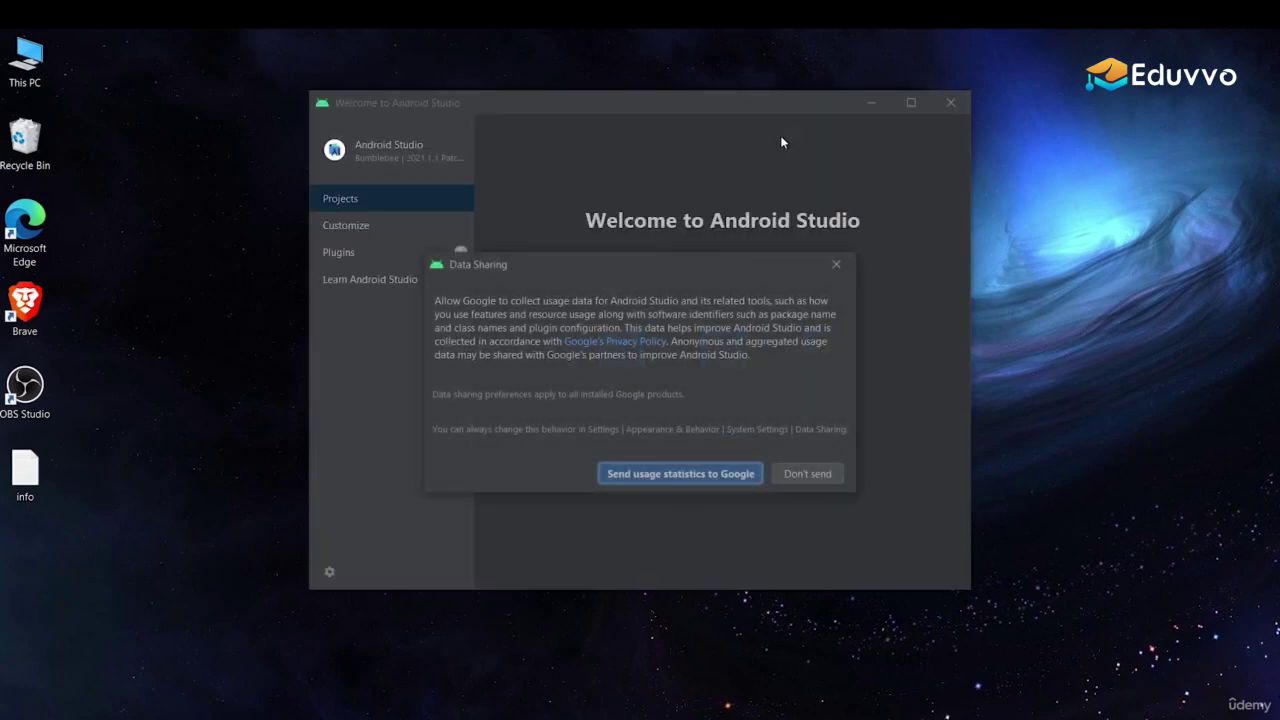
{"action": "left_click", "coordinate": [782, 476]}
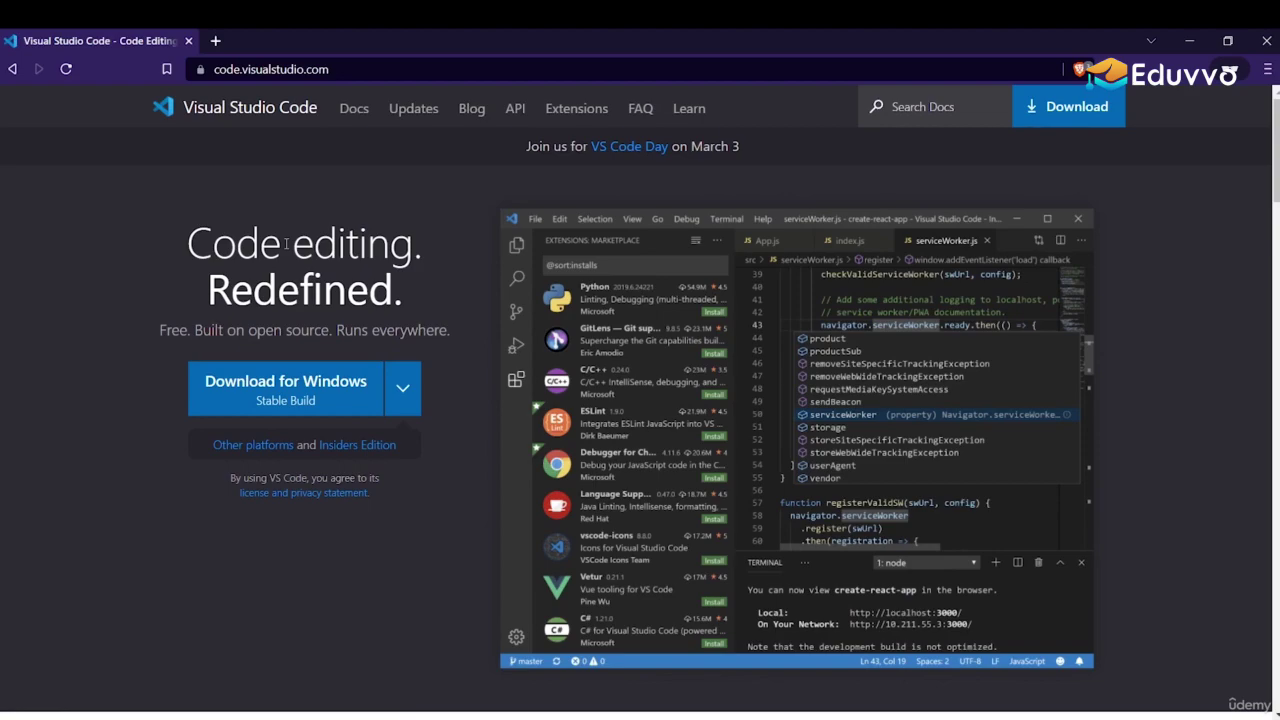
Step: Save the Windows VS Code installer to Downloads and run VSCodeUserSetup
{"action": "left_click", "coordinate": [346, 382]}
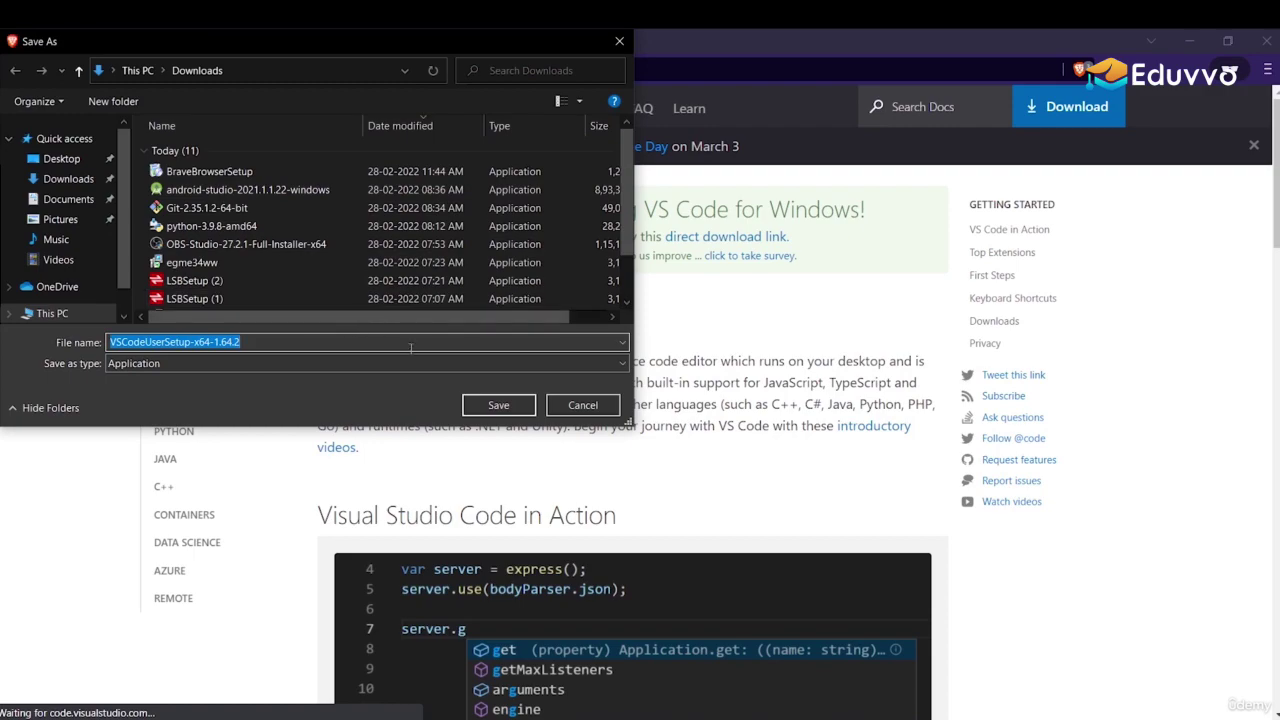
{"action": "left_click", "coordinate": [474, 406]}
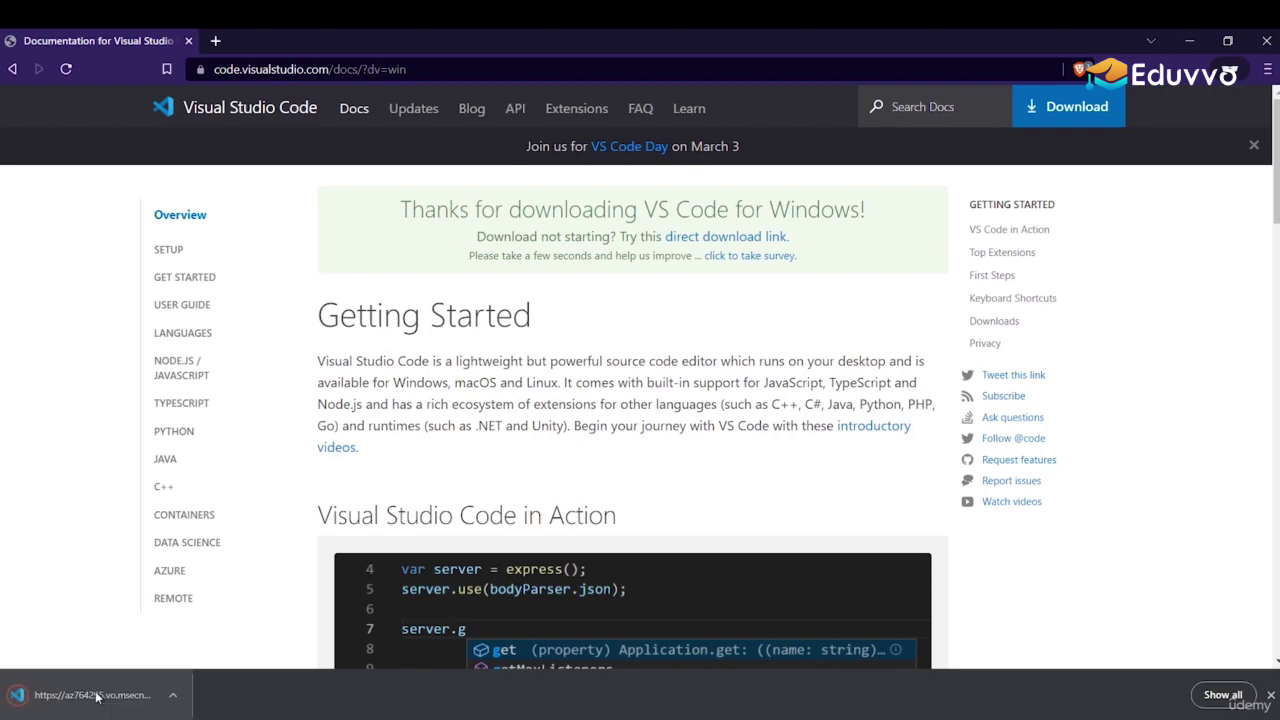
{"action": "left_click", "coordinate": [97, 697]}
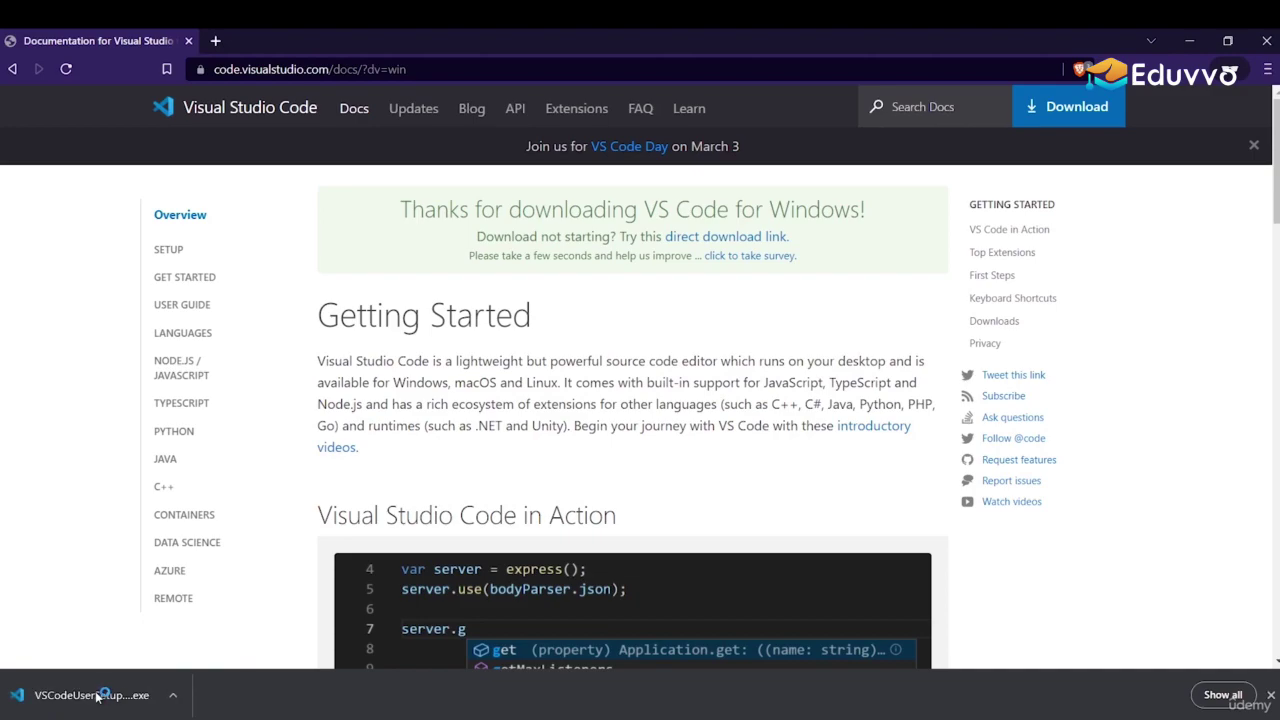
Step: Accept the licence and install VS Code with default location, Start Menu folder and tasks
{"action": "left_click", "coordinate": [442, 494]}
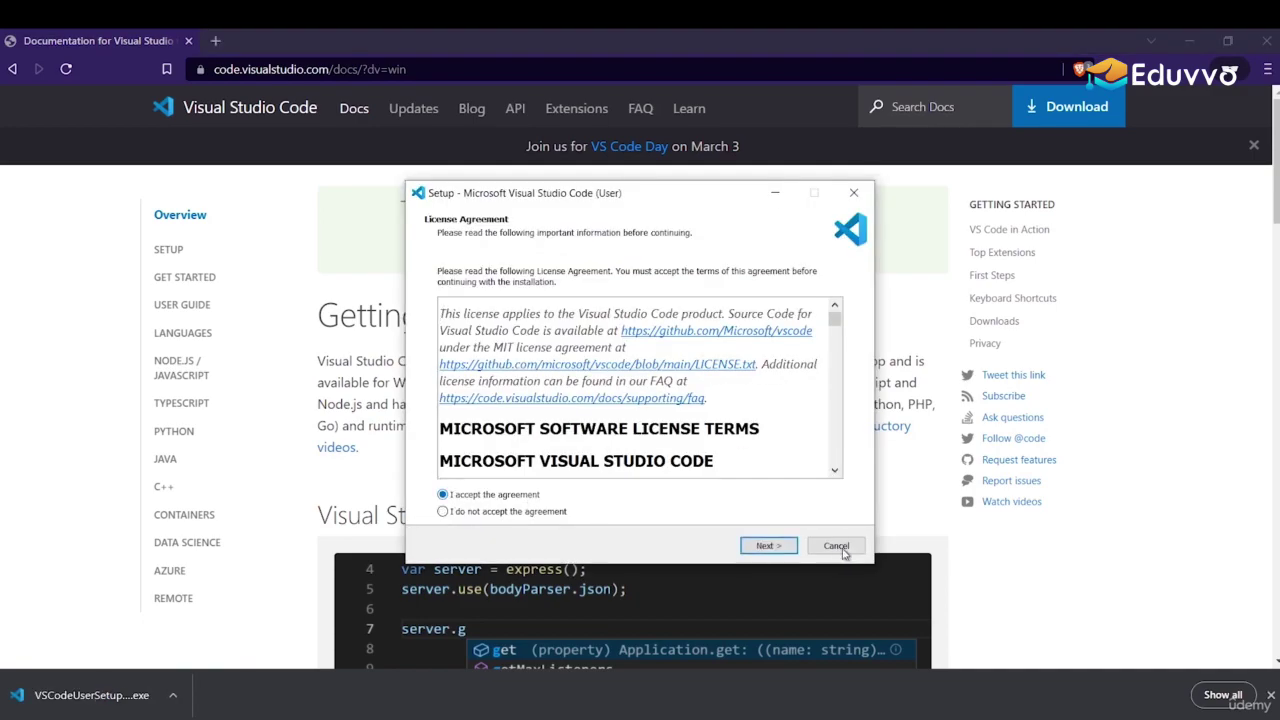
{"action": "left_click", "coordinate": [767, 545]}
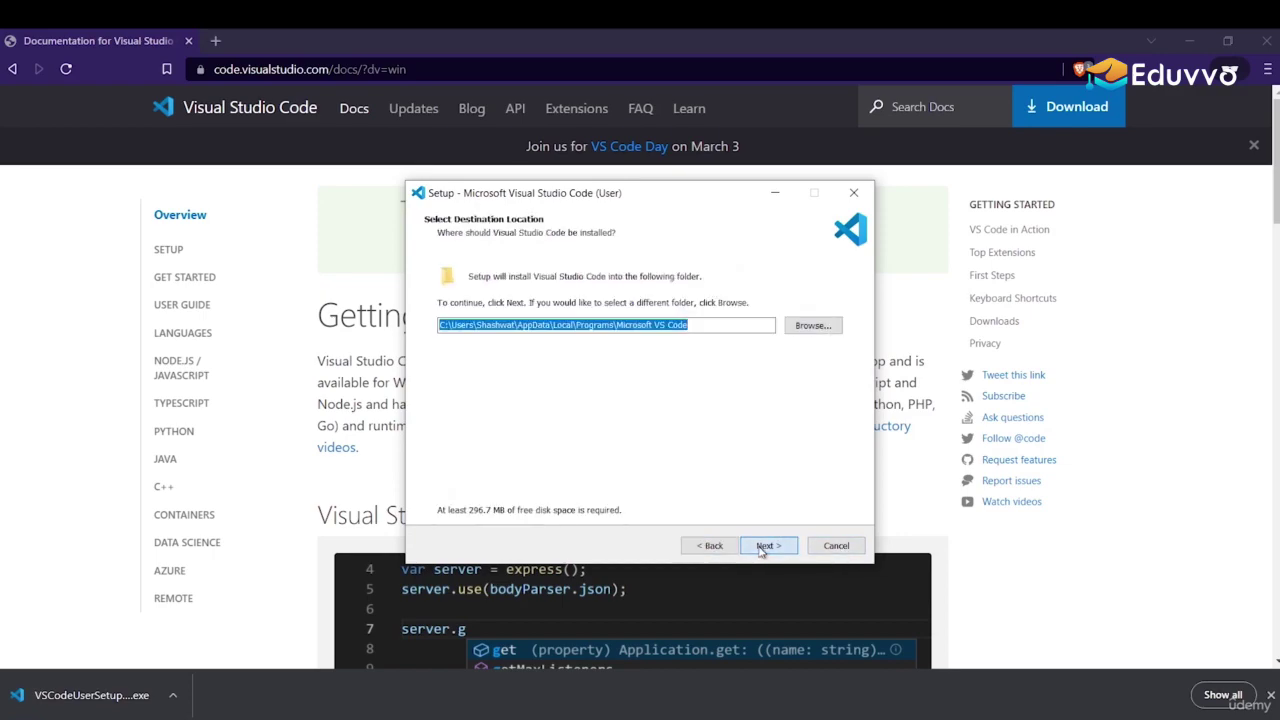
{"action": "left_click", "coordinate": [767, 545]}
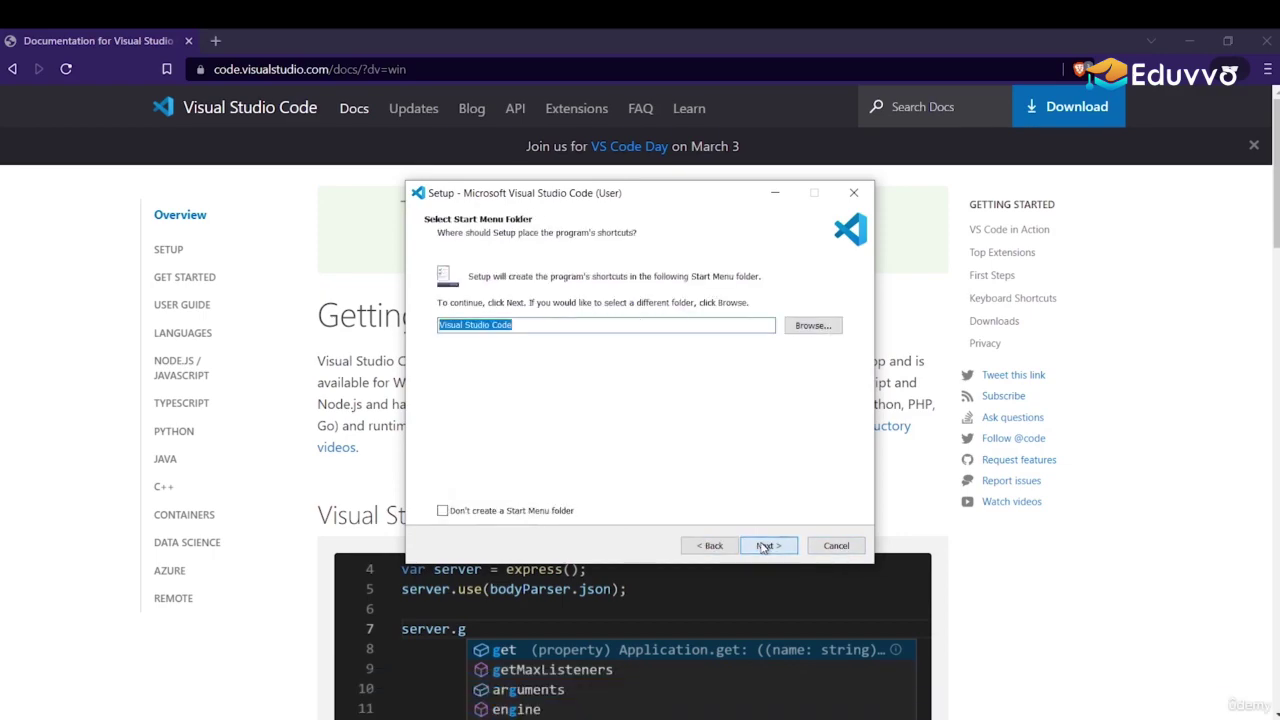
{"action": "left_click", "coordinate": [765, 545]}
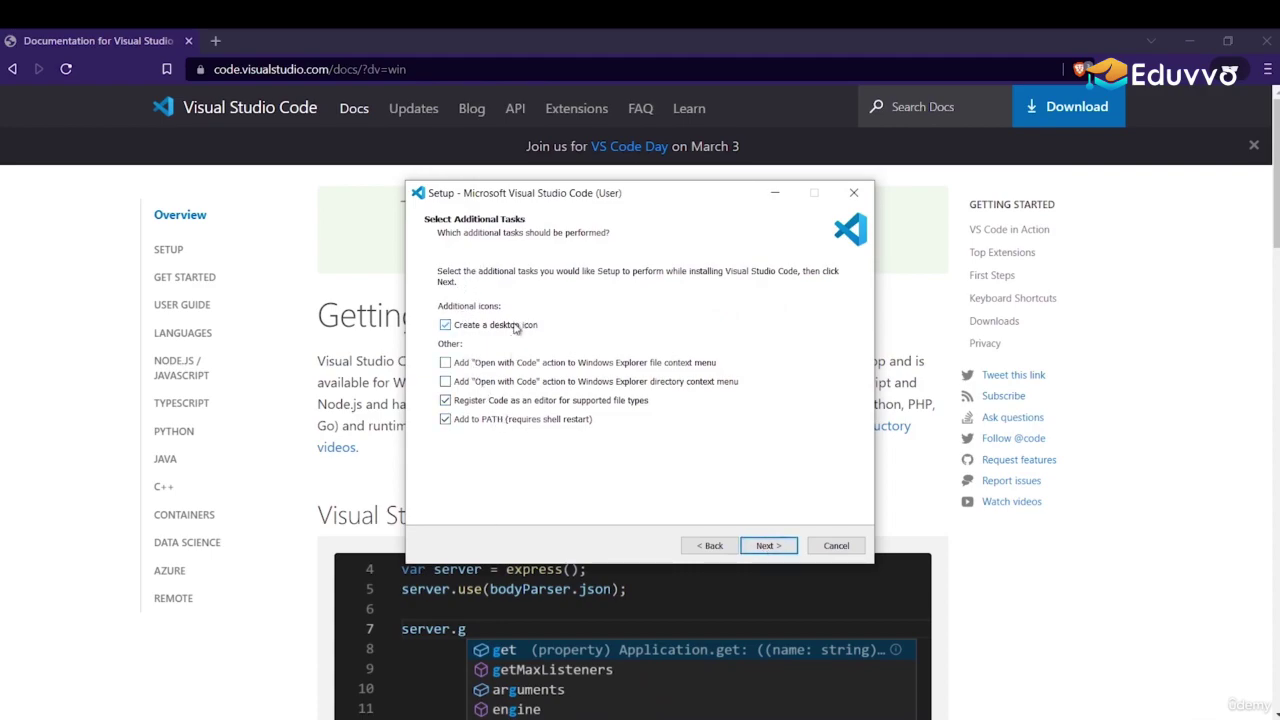
{"action": "left_click", "coordinate": [786, 552]}
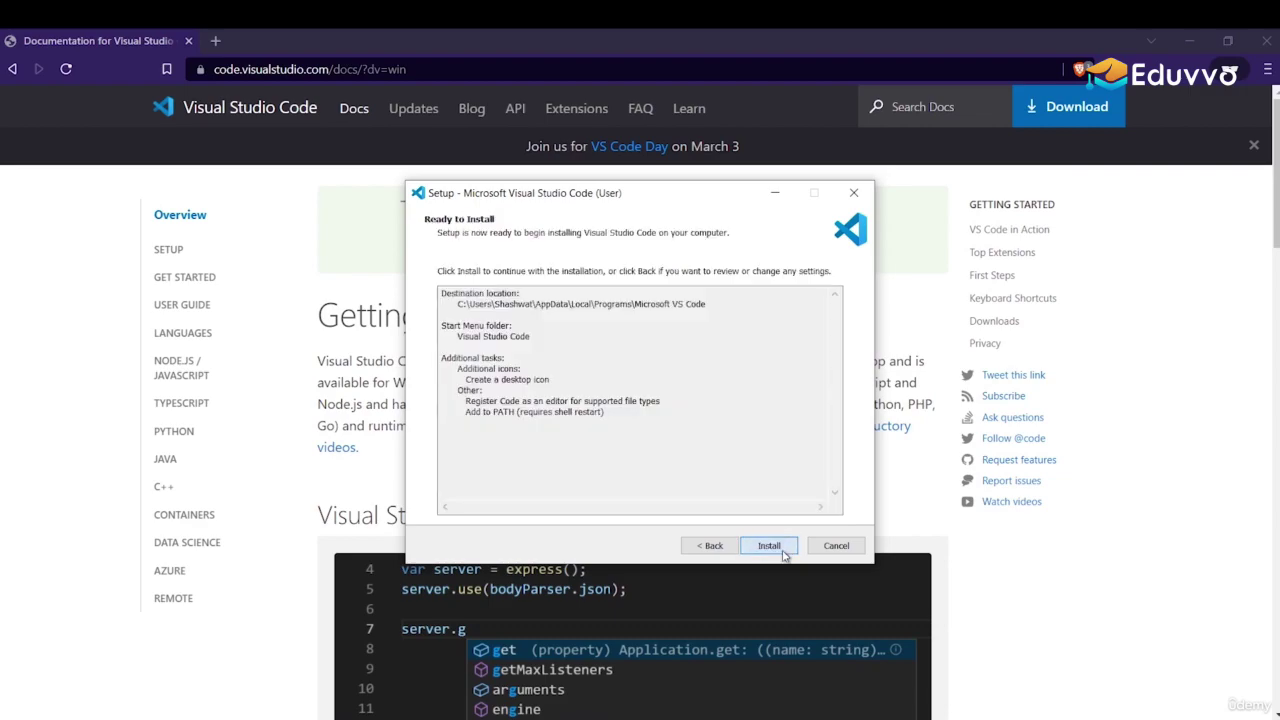
{"action": "left_click", "coordinate": [768, 546]}
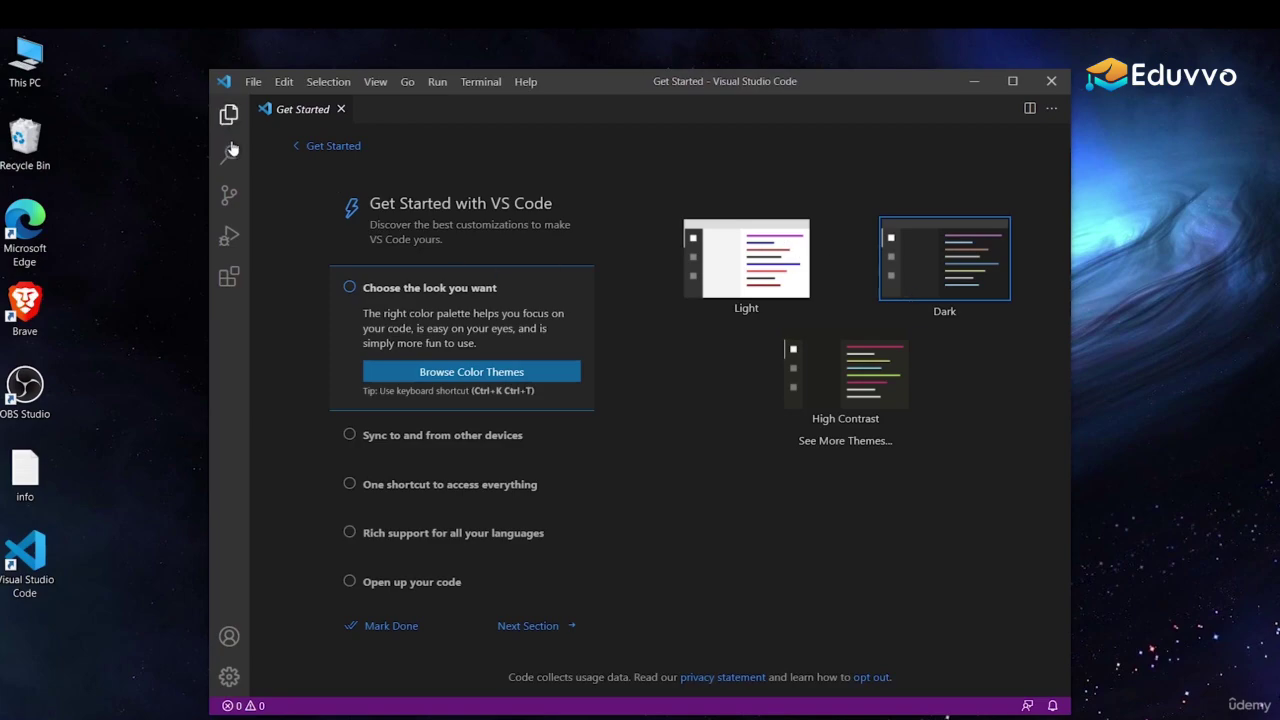
Step: Search the Extensions marketplace for 'flutter' and install the Flutter extension
{"action": "left_click", "coordinate": [229, 279]}
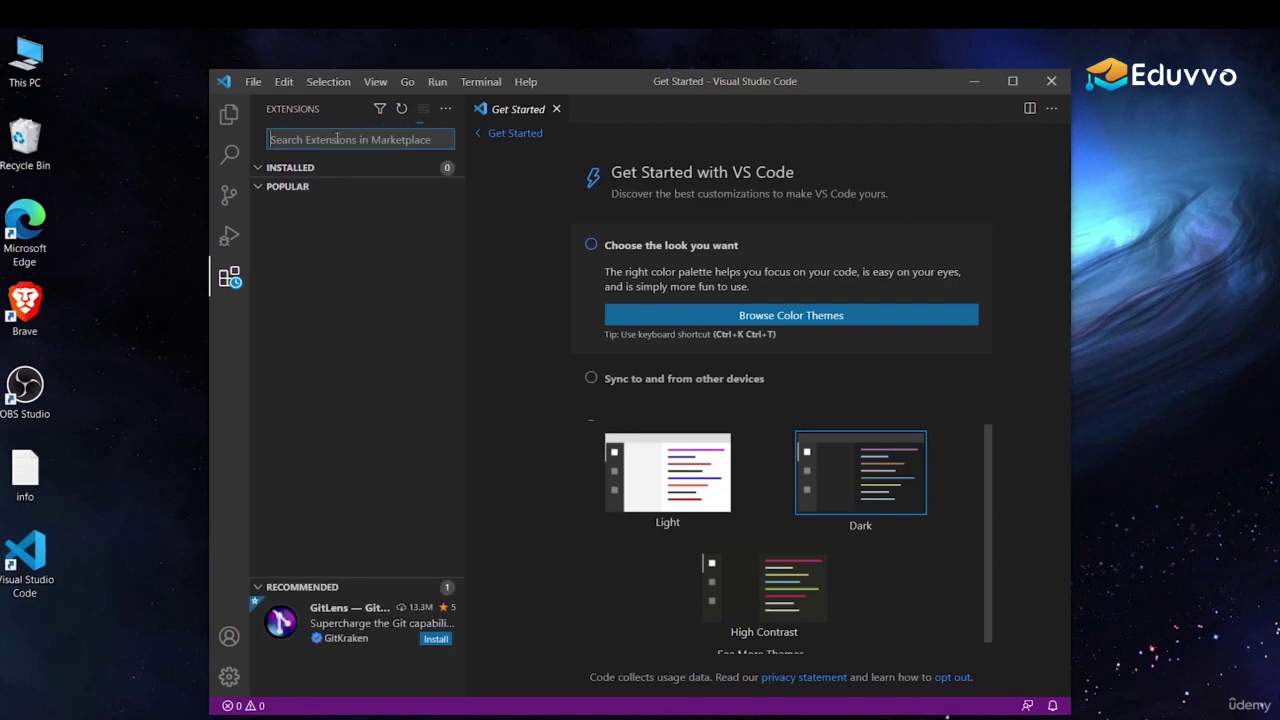
{"action": "type", "text": "flutter"}
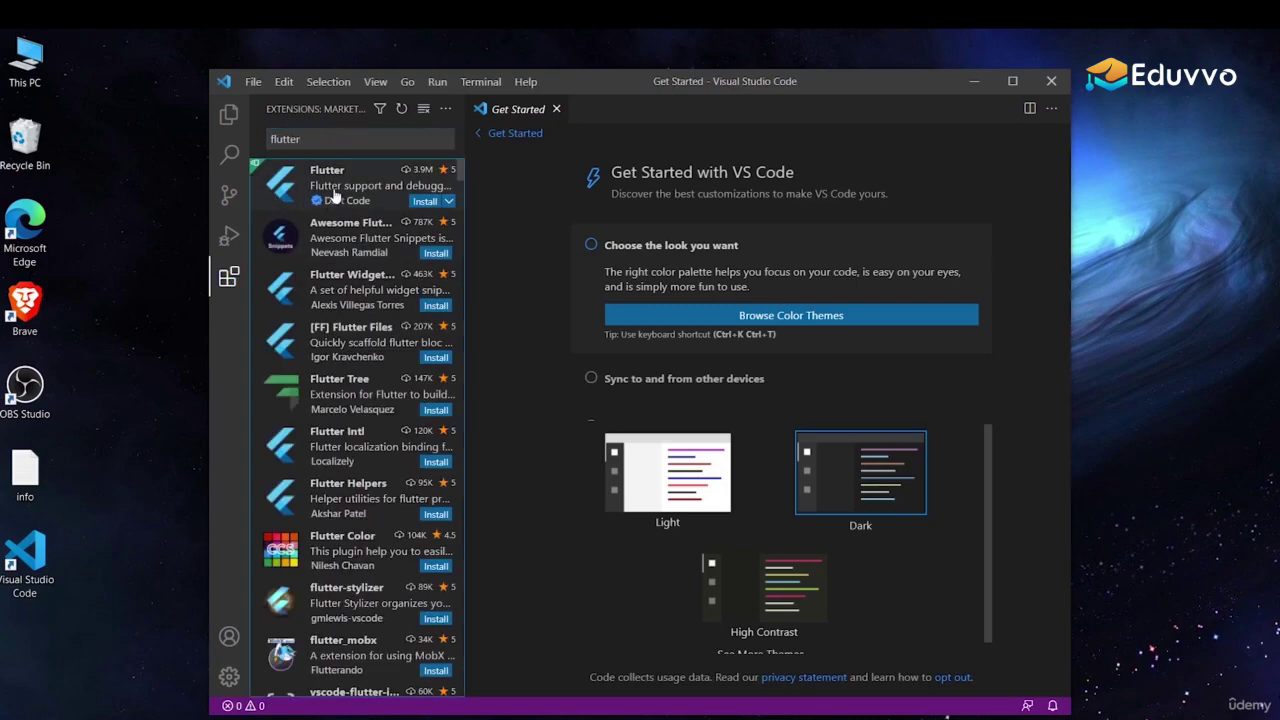
{"action": "left_click", "coordinate": [337, 196]}
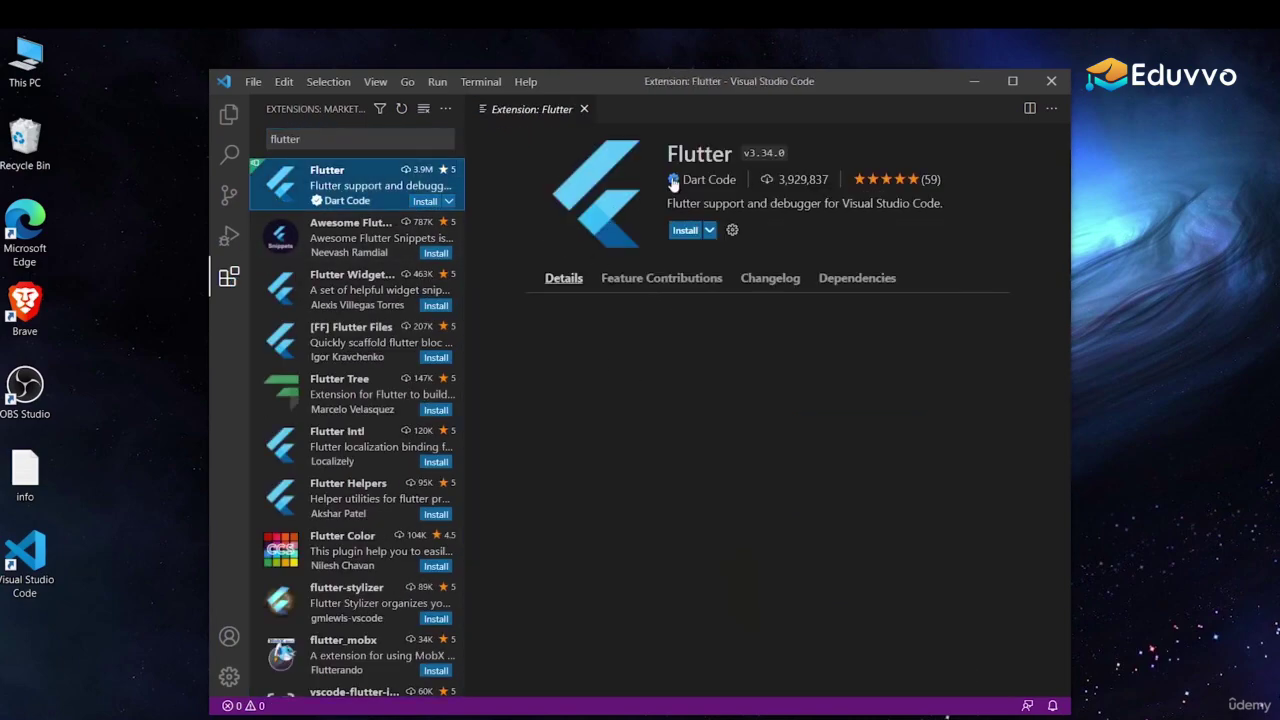
{"action": "left_click", "coordinate": [685, 231]}
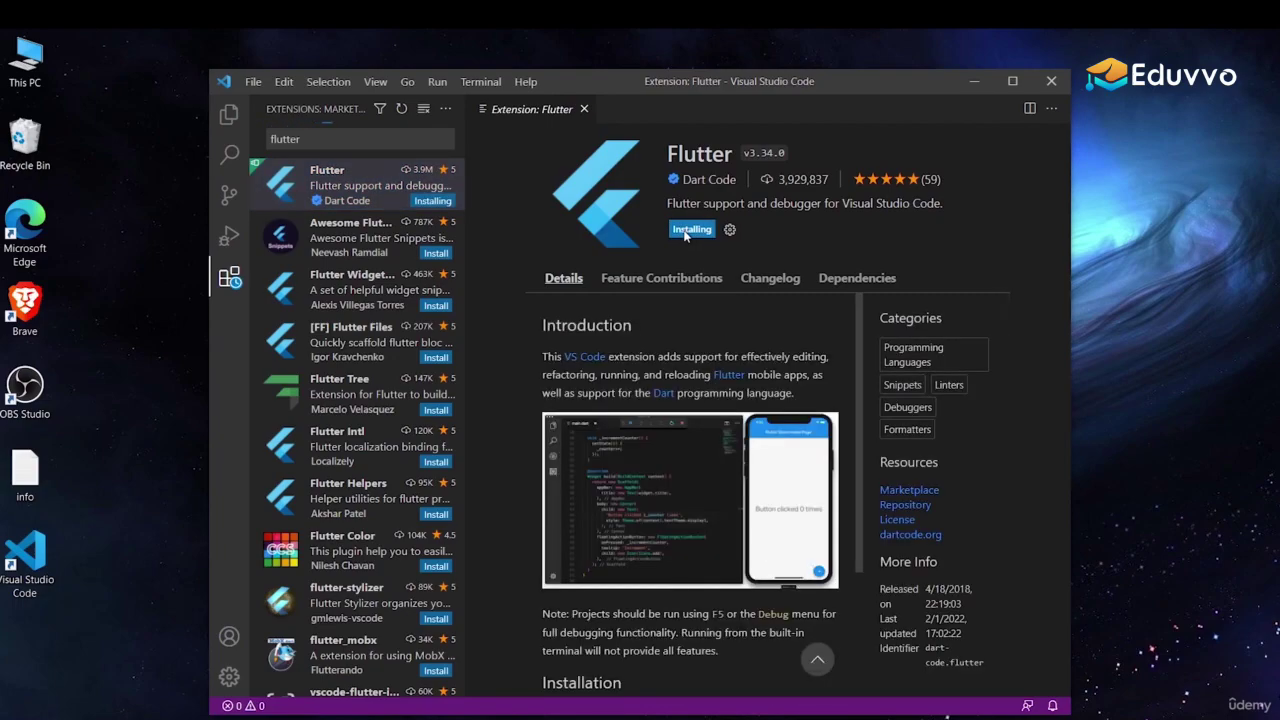
Step: Open the Dart extension via a 'dart' search, then clear the search to list installed extensions
{"action": "left_click", "coordinate": [352, 135]}
{"action": "type", "text": "dart"}
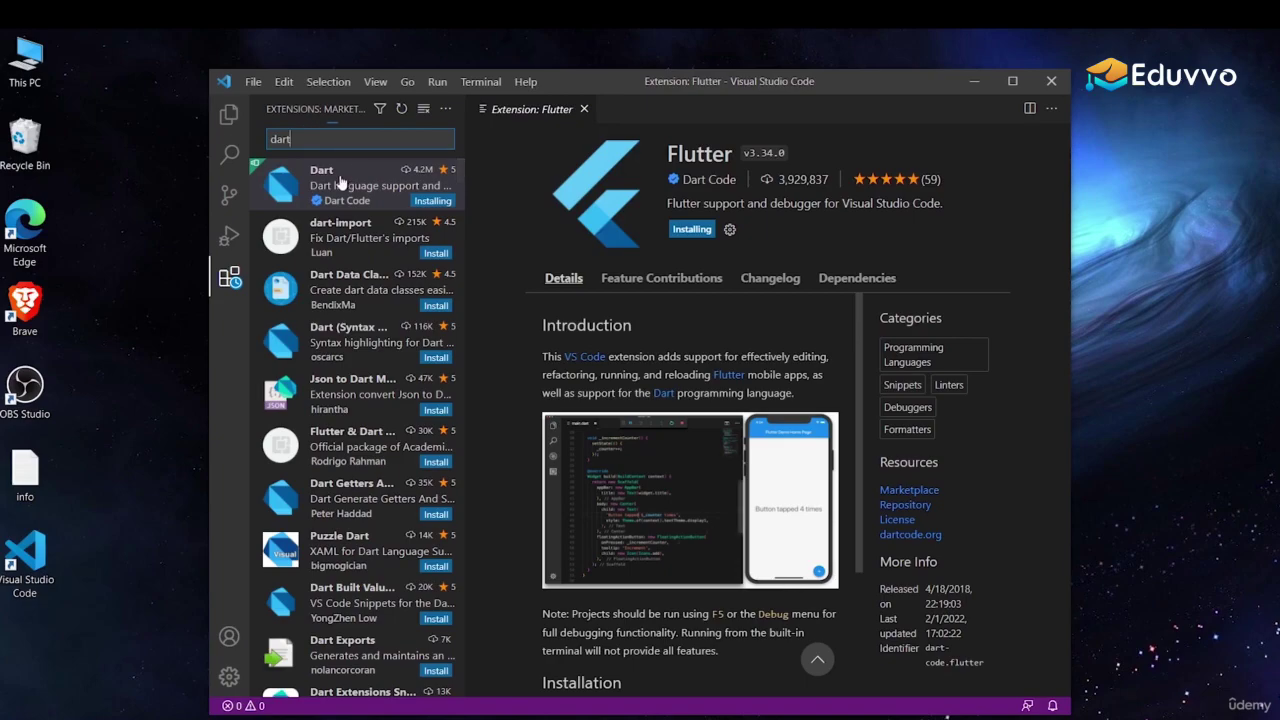
{"action": "left_click", "coordinate": [338, 188]}
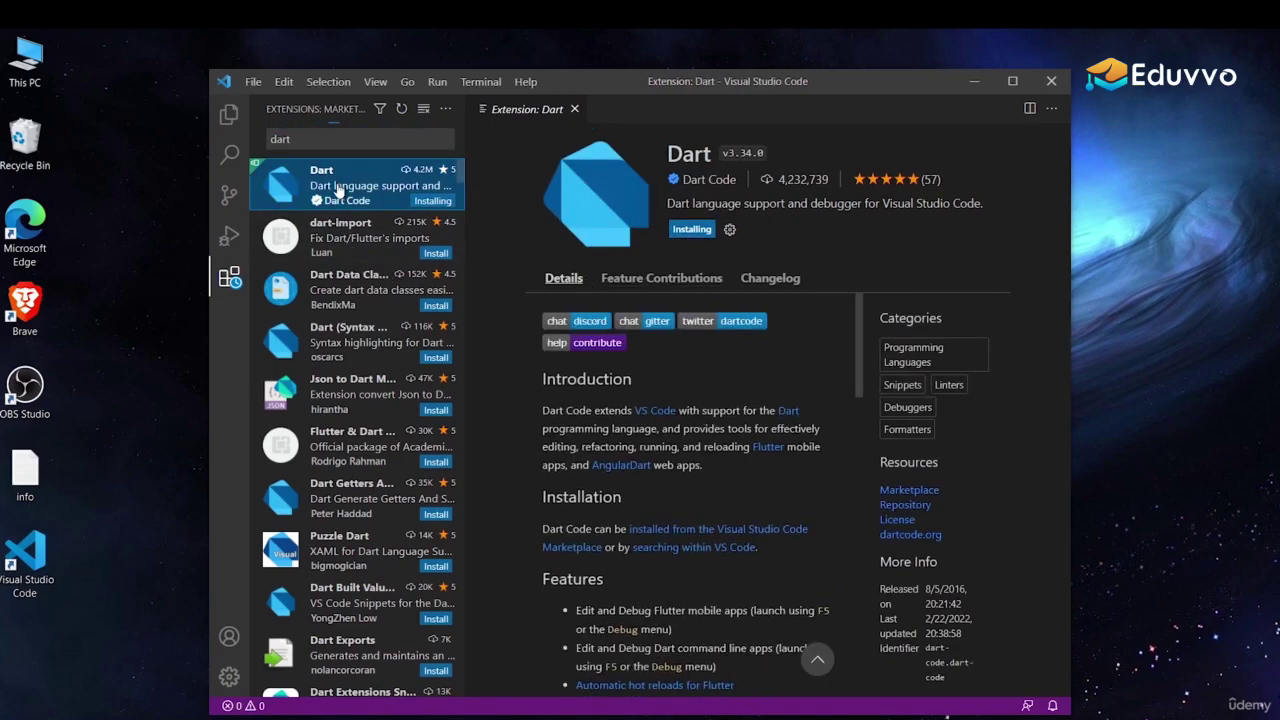
{"action": "double_click", "coordinate": [322, 138]}
{"action": "key", "text": "BackSpace"}
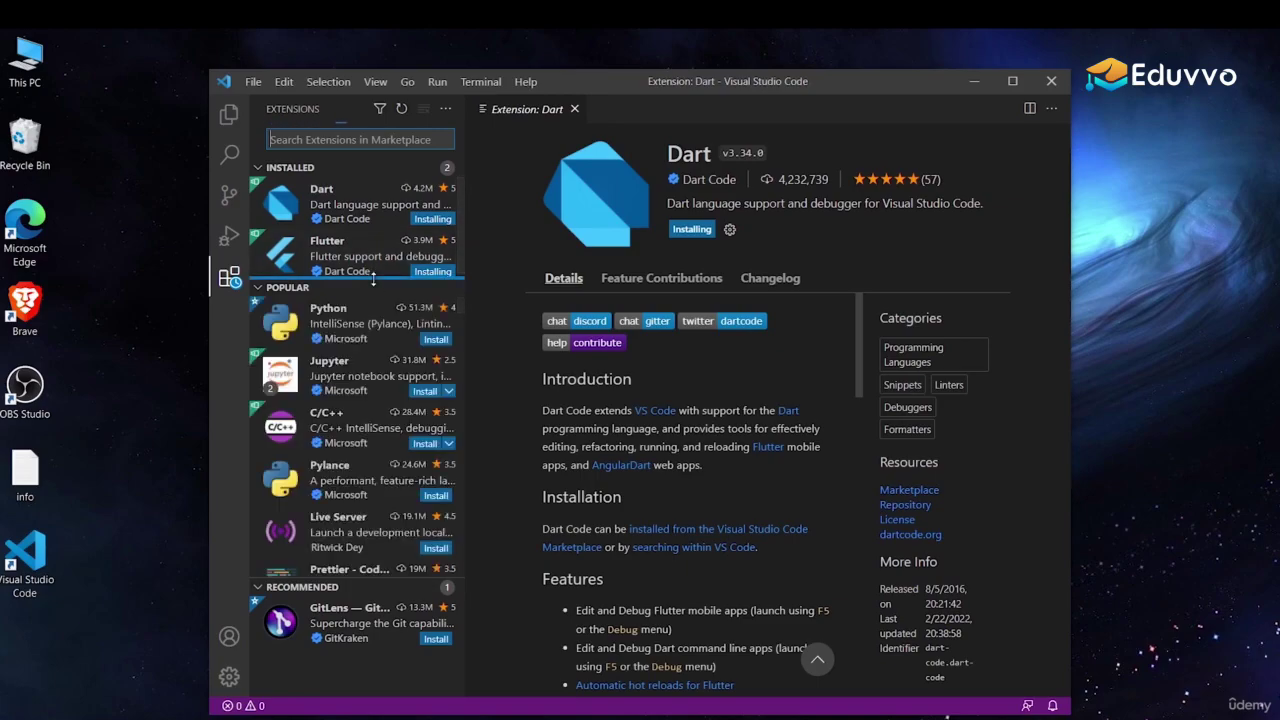
{"action": "left_click_drag", "start_coordinate": [373, 281], "coordinate": [348, 430]}
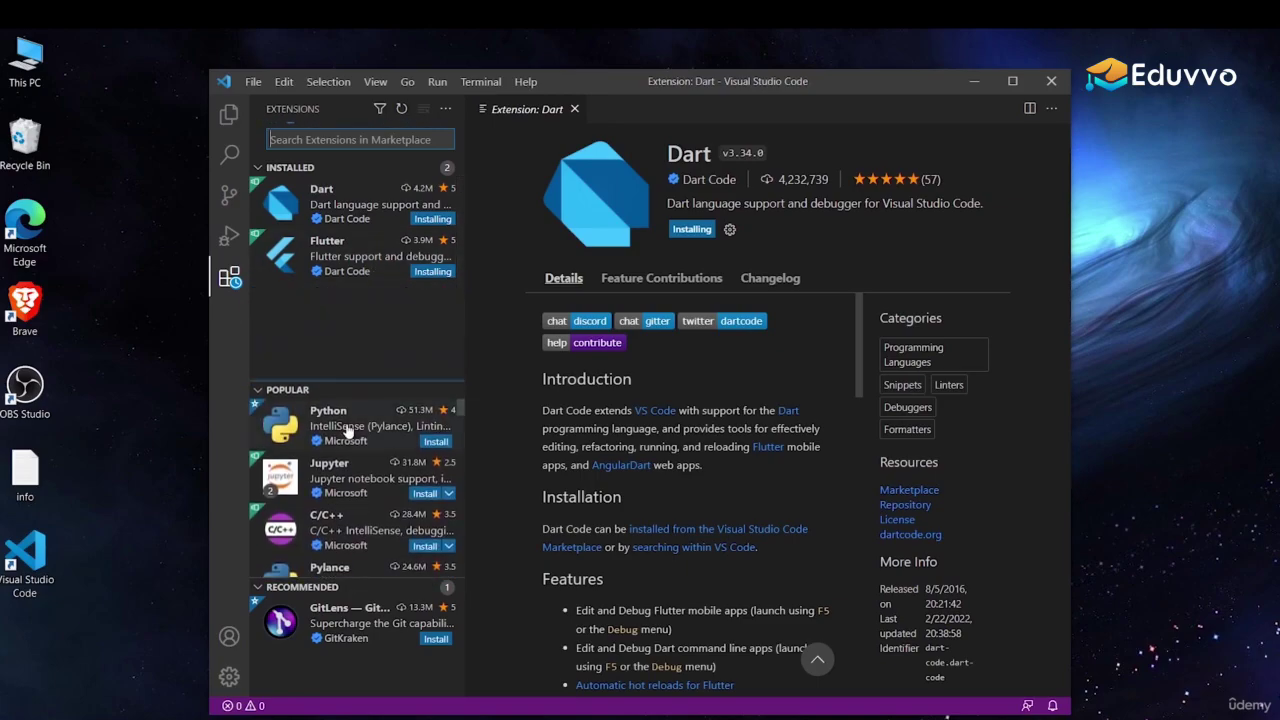
Step: Browse the Popular extensions, viewing Visual Studio IntelliCode and then the Python extension details
{"action": "scroll", "coordinate": [354, 497], "scroll_direction": "down", "scroll_amount": 6}
{"action": "left_click", "coordinate": [354, 497]}
{"action": "scroll", "coordinate": [354, 497], "scroll_direction": "down", "scroll_amount": 3}
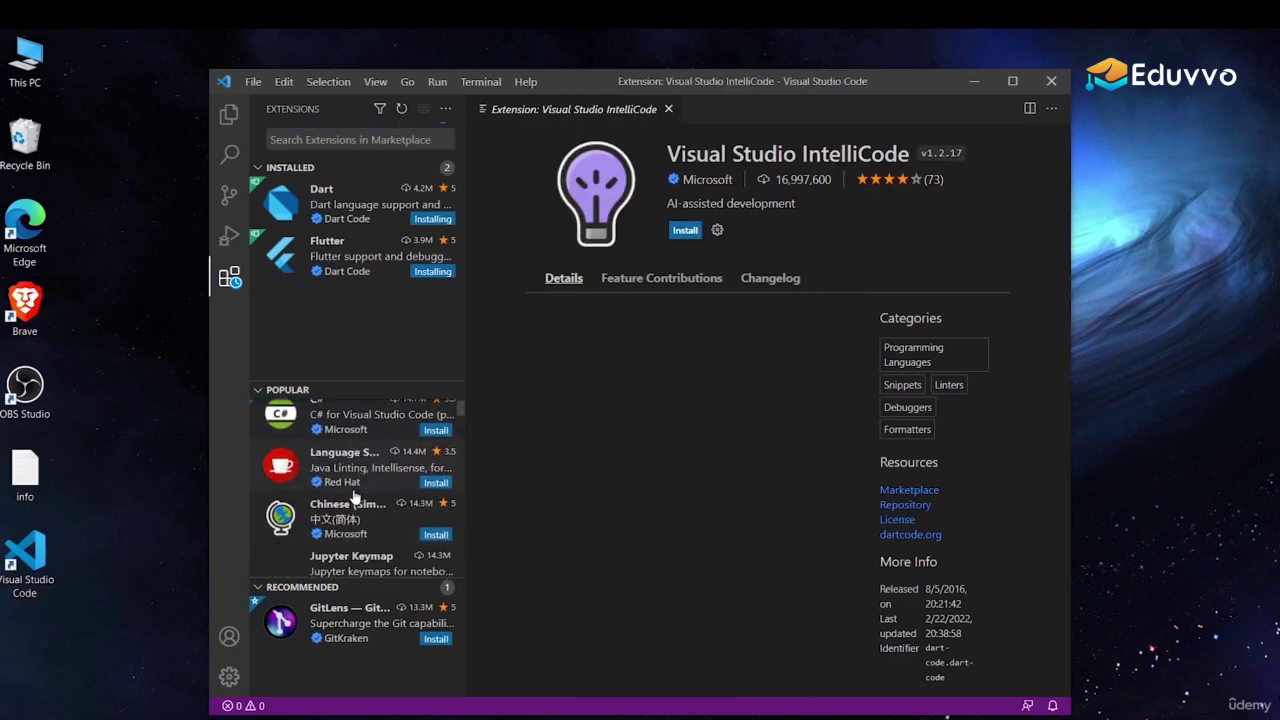
{"action": "scroll", "coordinate": [354, 500], "scroll_direction": "down", "scroll_amount": 1}
{"action": "scroll", "coordinate": [346, 500], "scroll_direction": "up", "scroll_amount": 6}
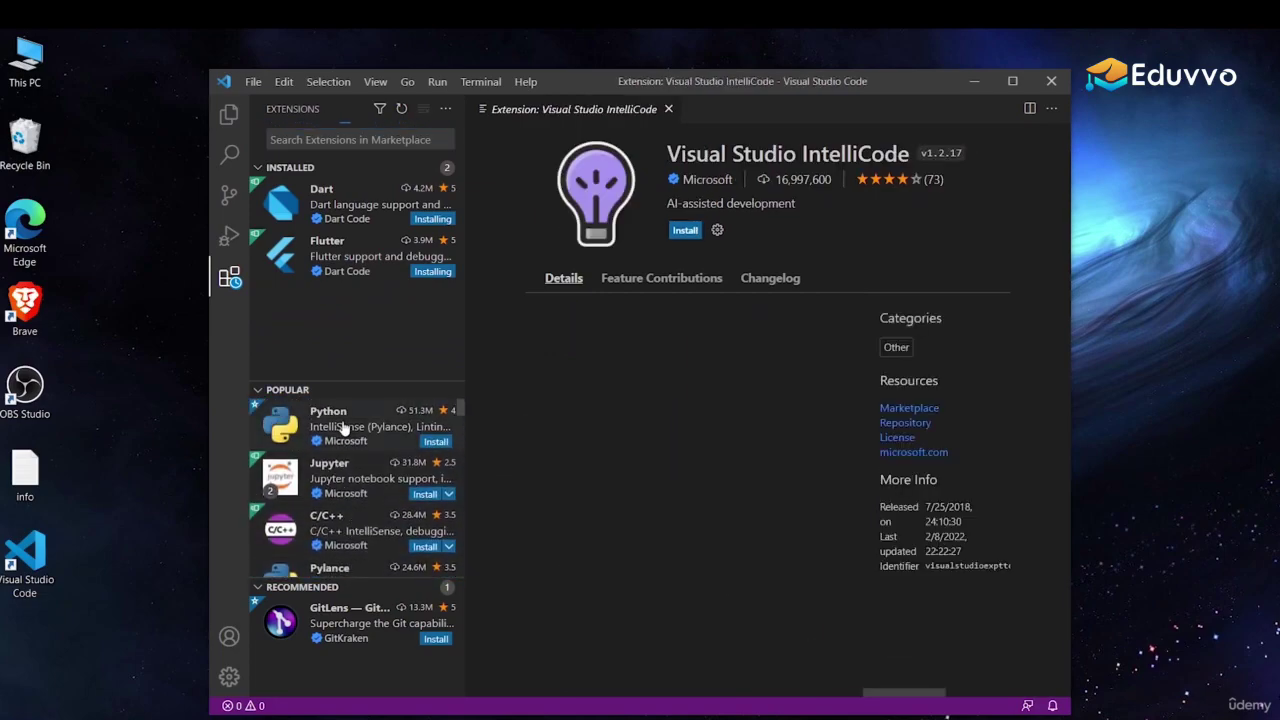
{"action": "left_click", "coordinate": [344, 428]}
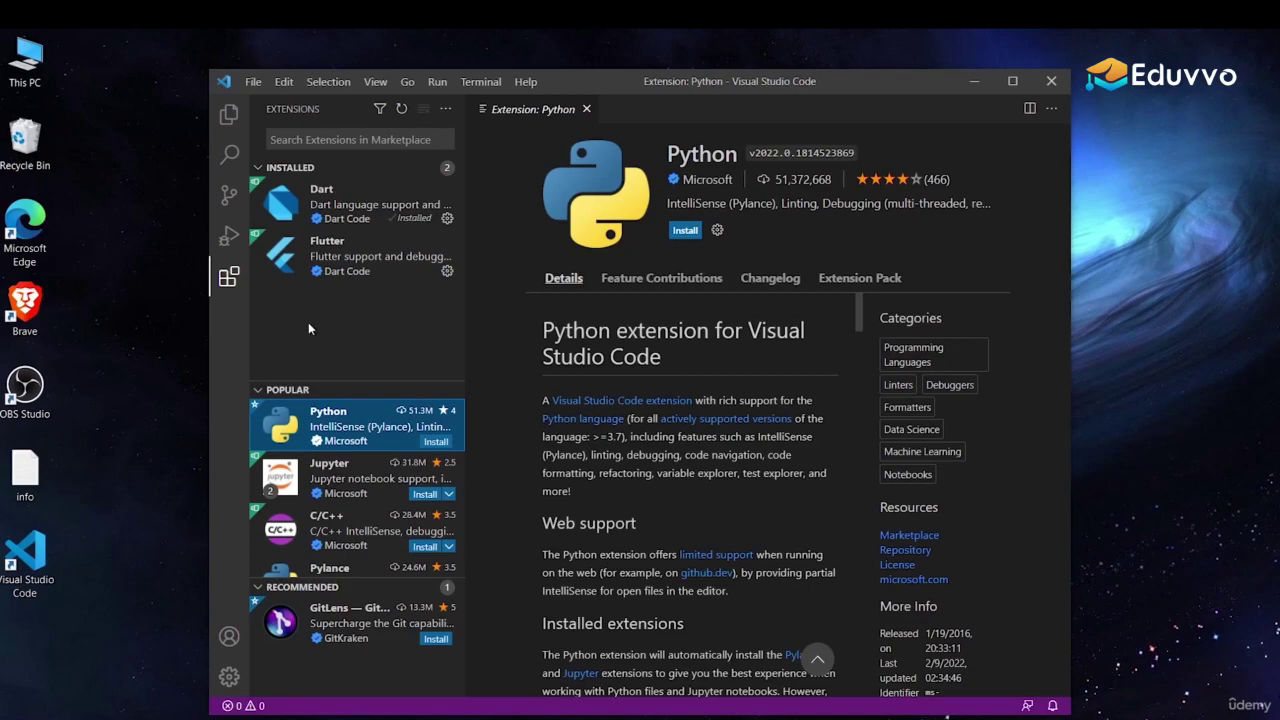
Step: Install GitHub Theme from a 'github theme' search and apply GitHub Dark Default
{"action": "left_click", "coordinate": [395, 138]}
{"action": "type", "text": "github"}
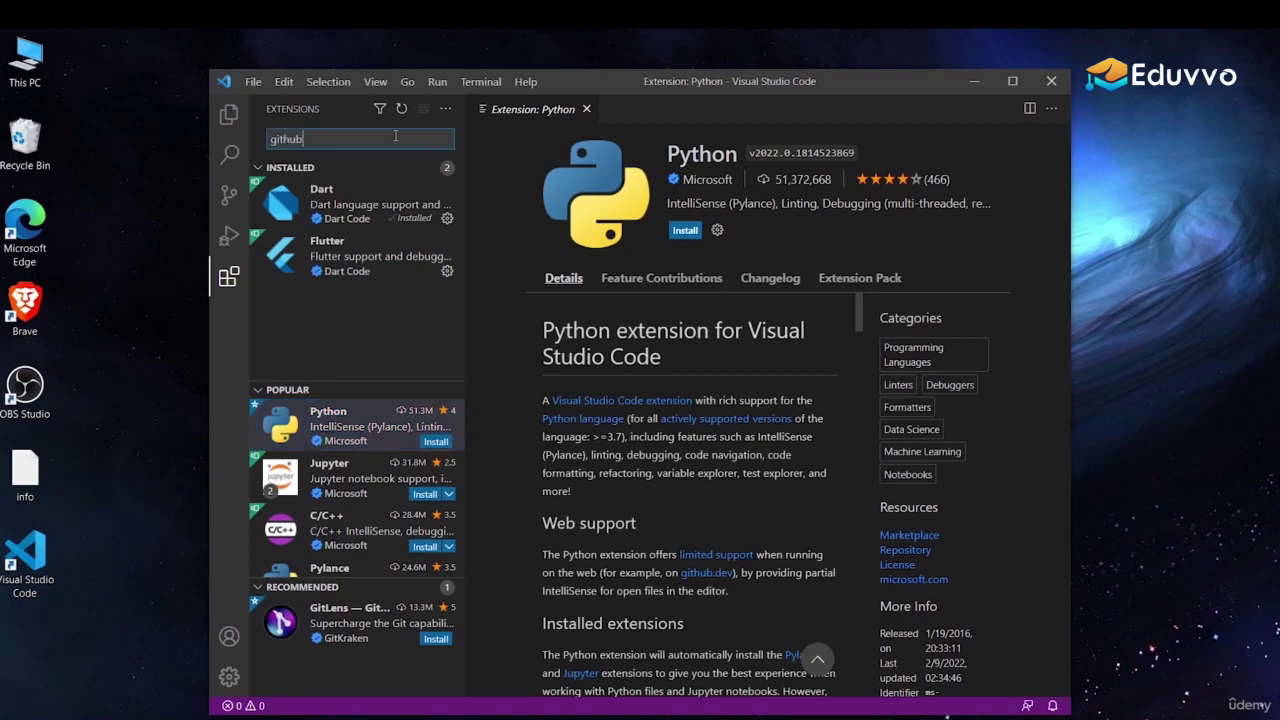
{"action": "type", "text": " th"}
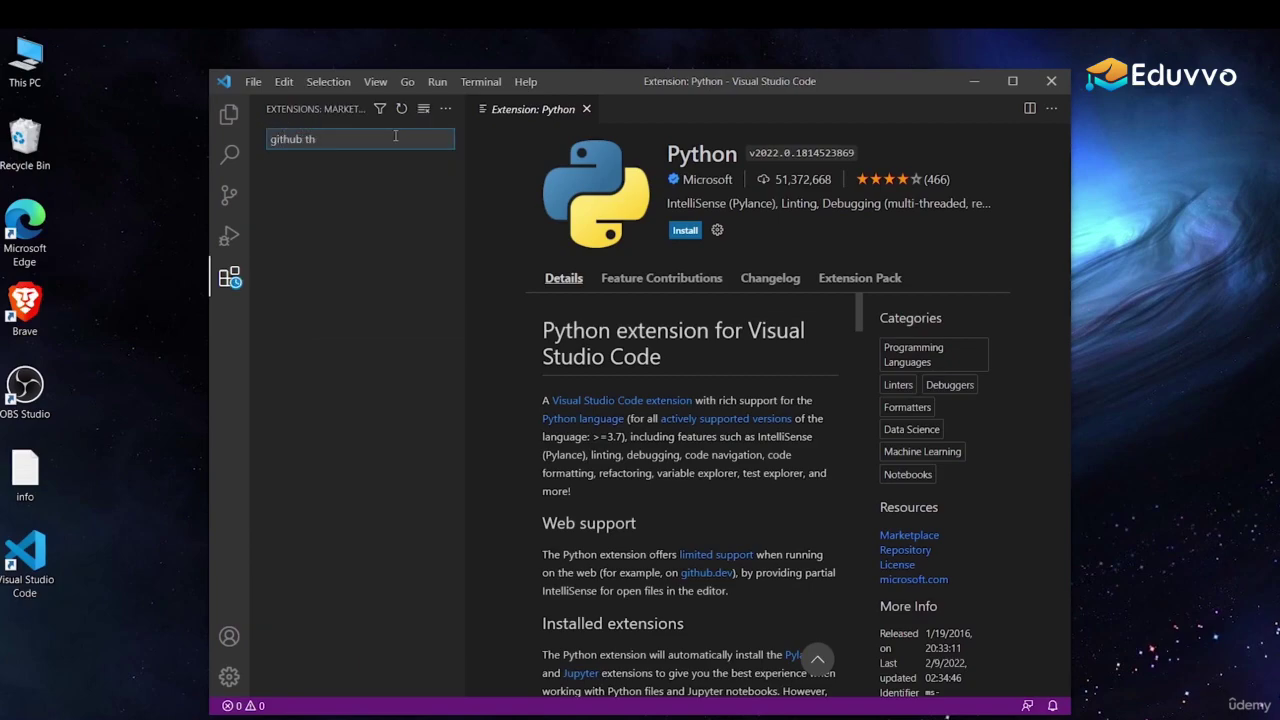
{"action": "type", "text": "eme"}
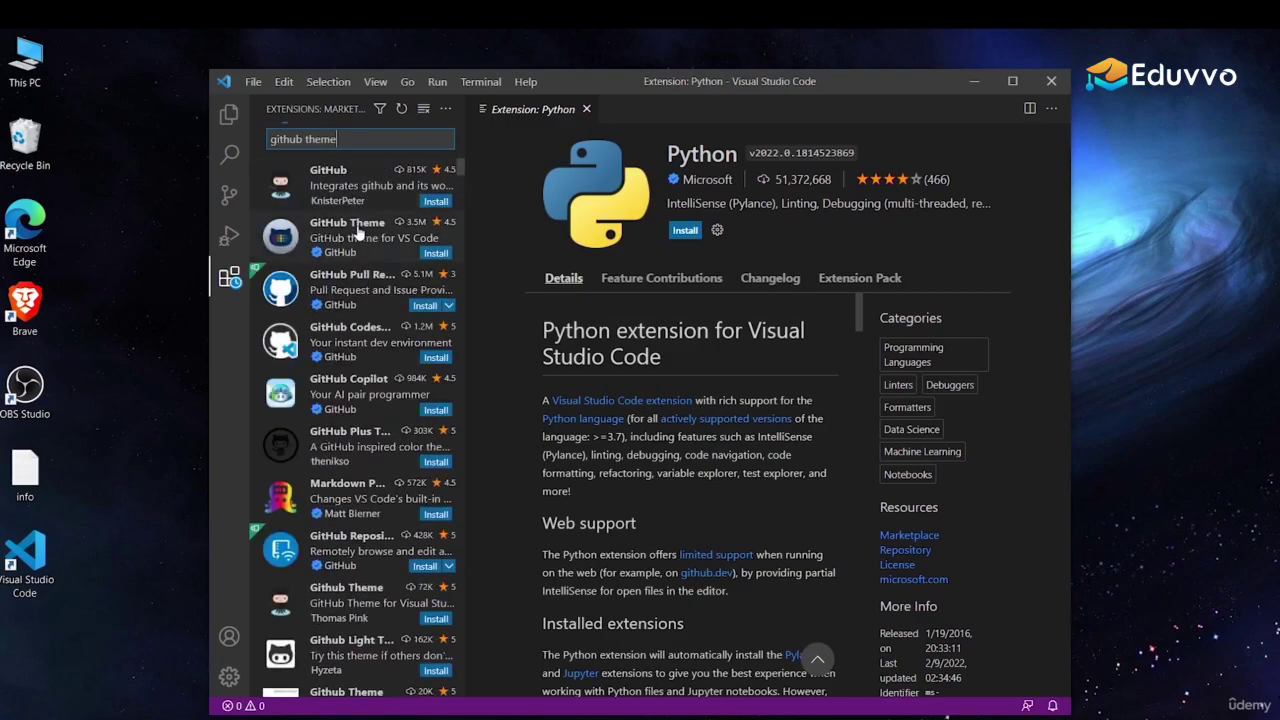
{"action": "left_click", "coordinate": [358, 231]}
{"action": "left_click", "coordinate": [686, 230]}
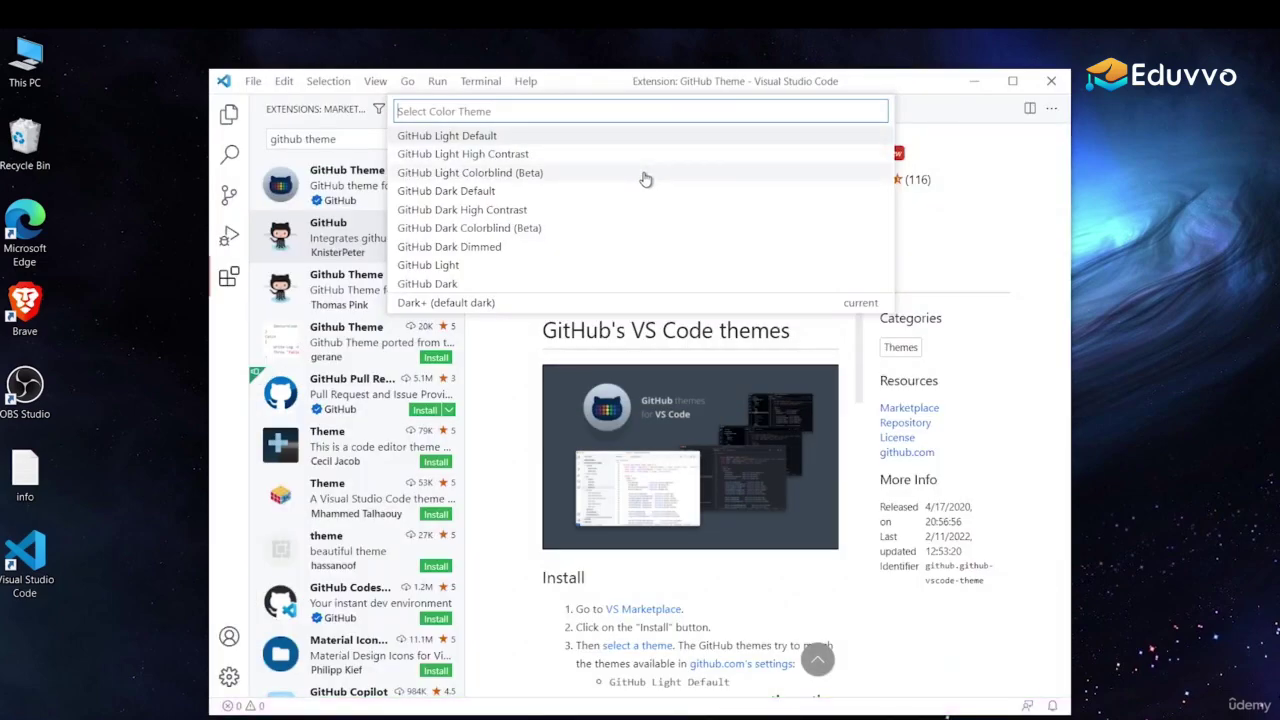
{"action": "left_click", "coordinate": [562, 193]}
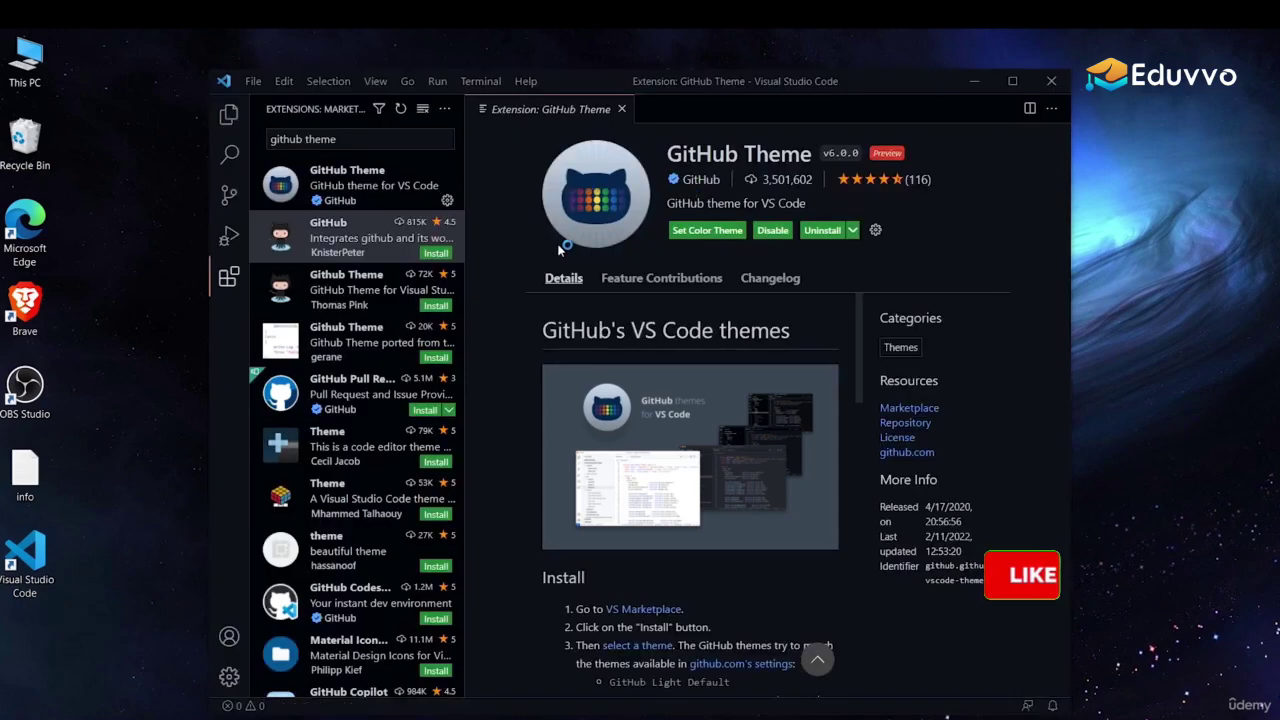
{"action": "left_click", "coordinate": [621, 110]}
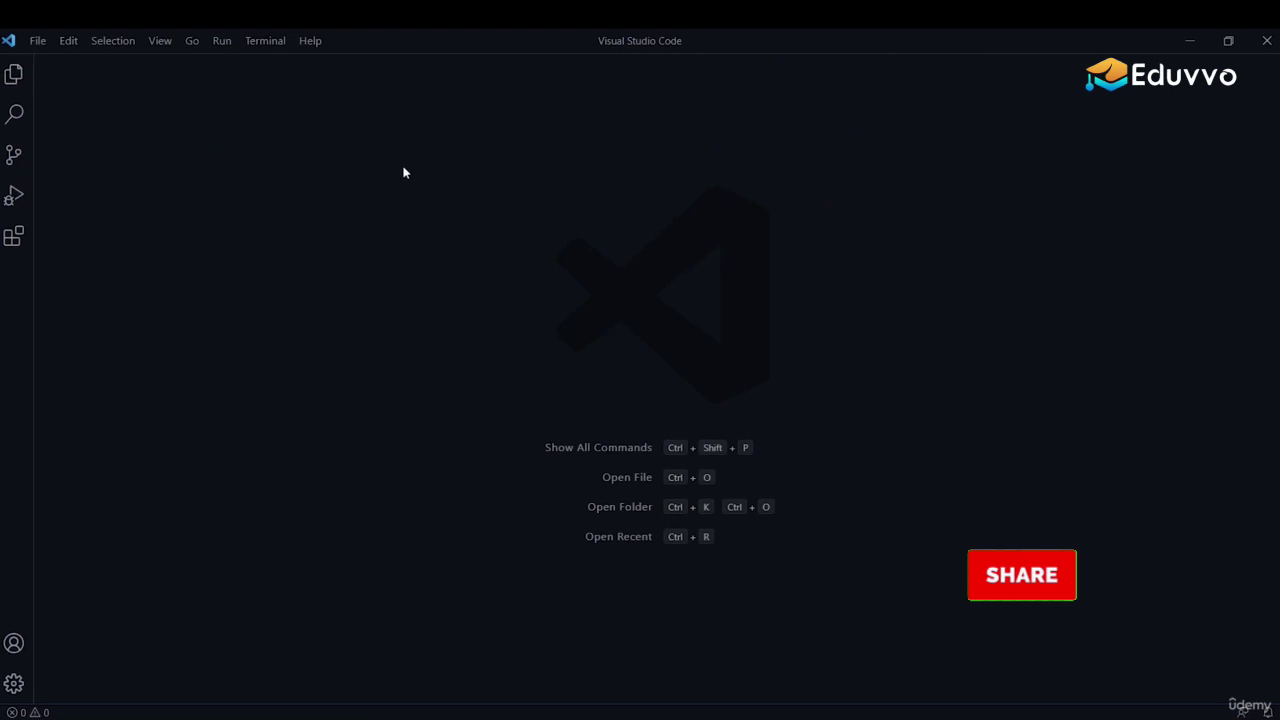